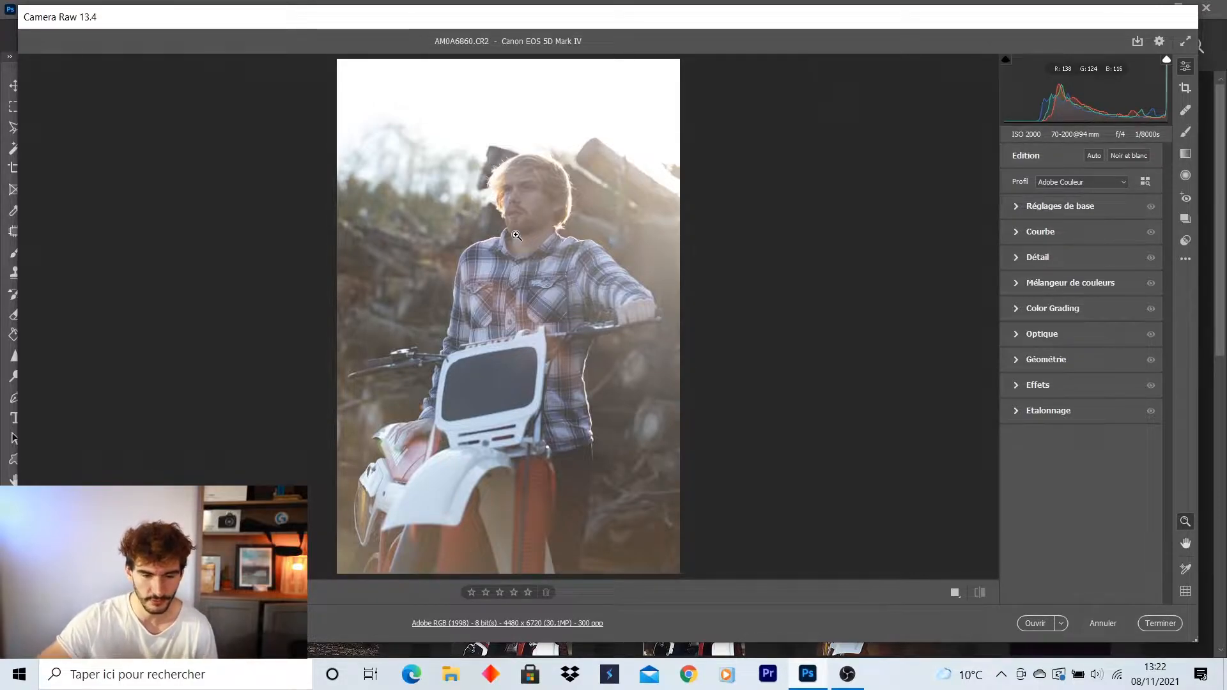
# In the basic adjustments of the motorcyclist photo, set Contraste to +50 and Tons clairs to -50.
pyautogui.click(560, 295)
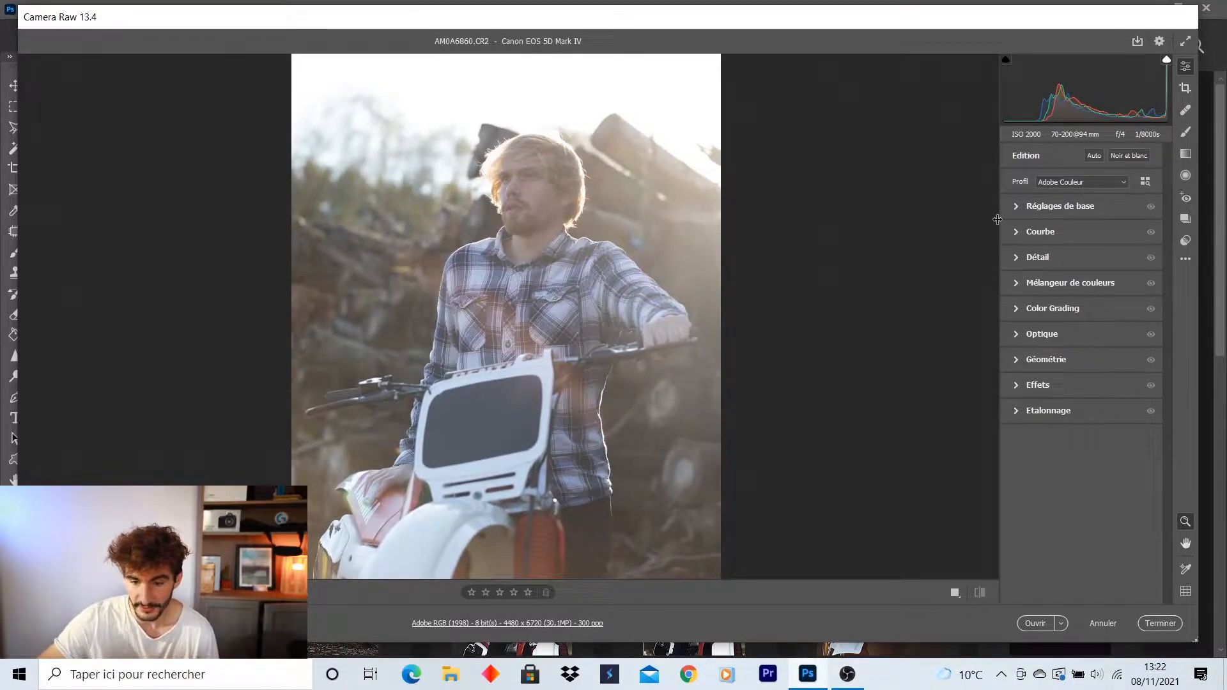
pyautogui.keyDown('alt'); pyautogui.click(662, 265); pyautogui.keyUp('alt')
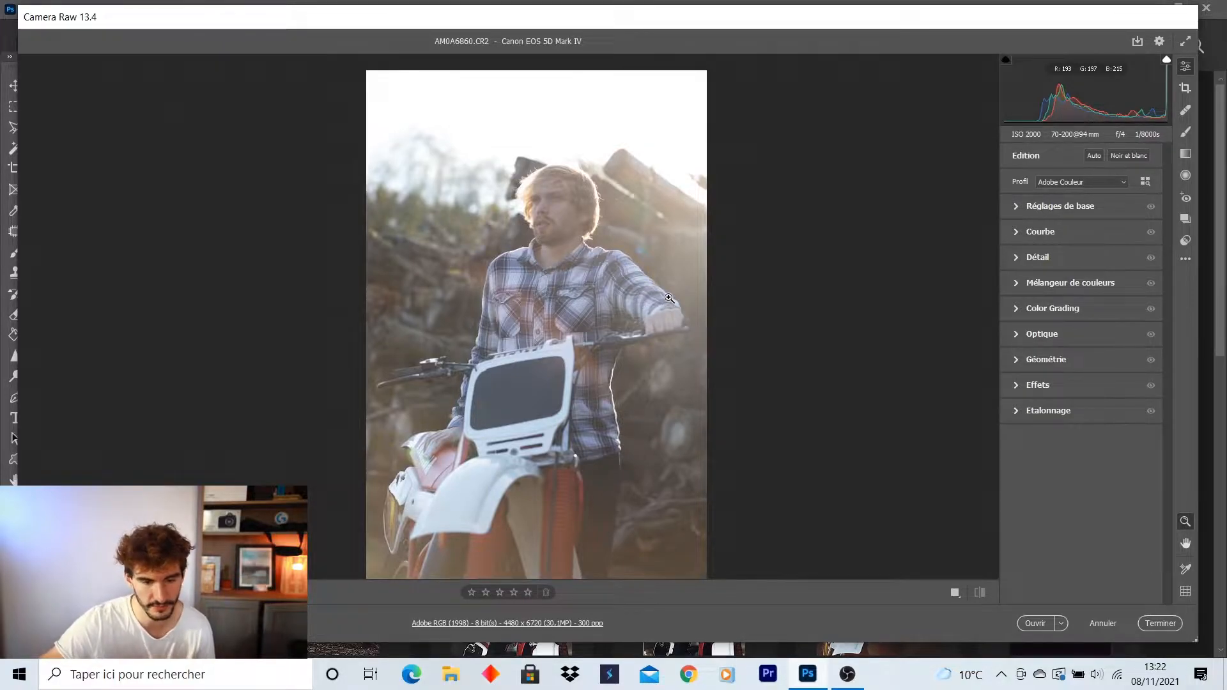
pyautogui.click(1058, 207)
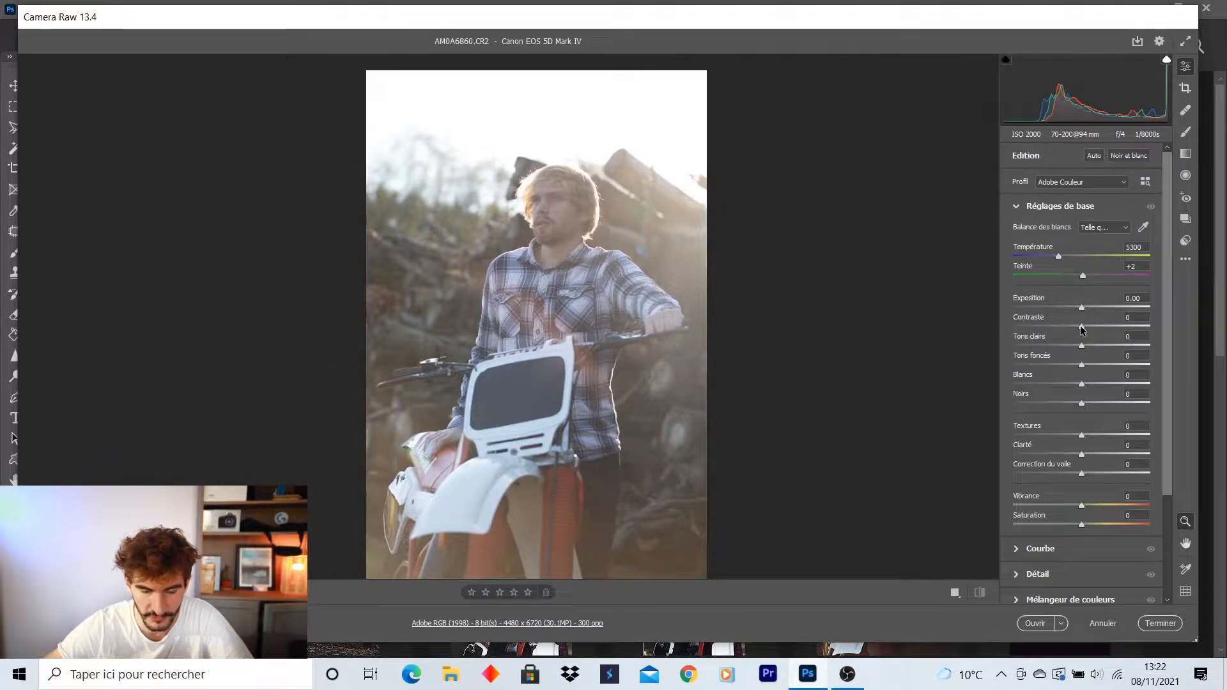
pyautogui.moveTo(1082, 328); pyautogui.dragTo(1111, 327)
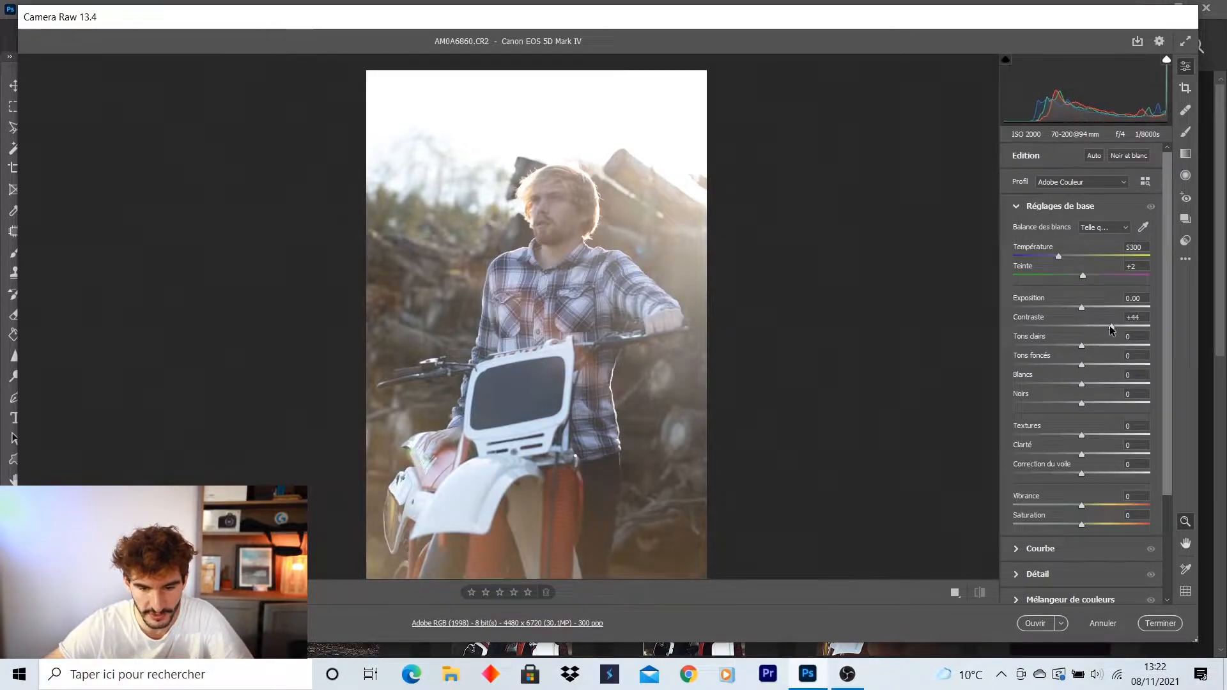
pyautogui.moveTo(1114, 325); pyautogui.dragTo(1114, 324)
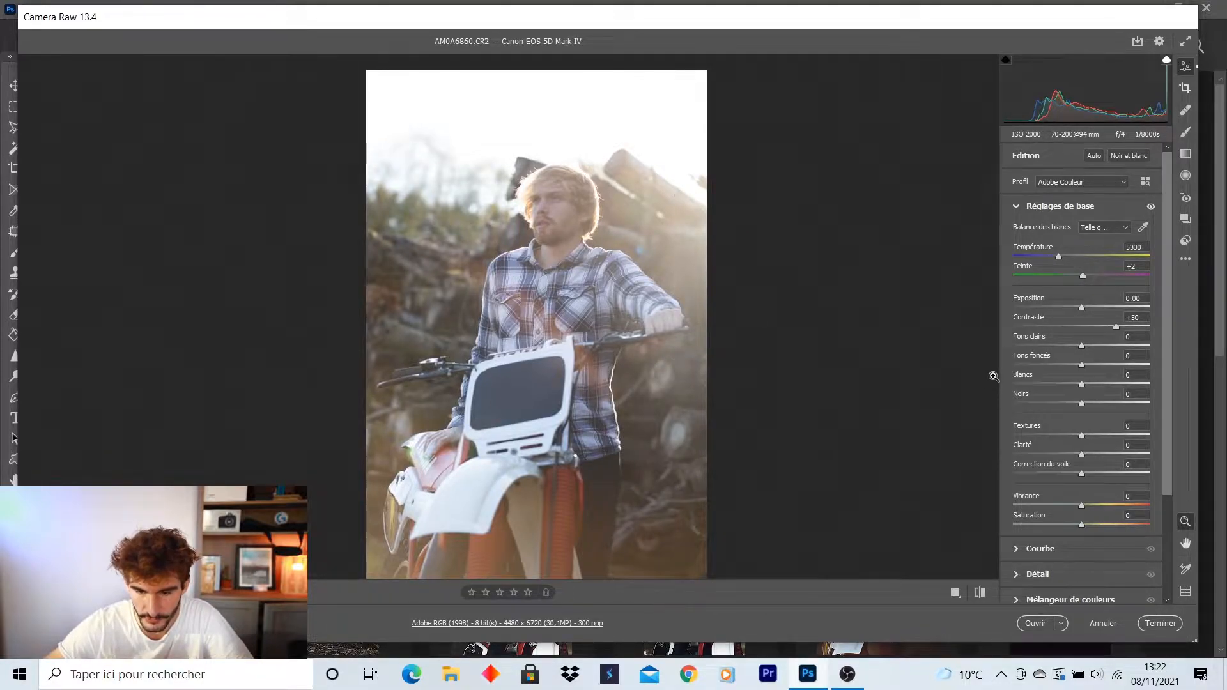
pyautogui.moveTo(1082, 346); pyautogui.dragTo(1060, 349)
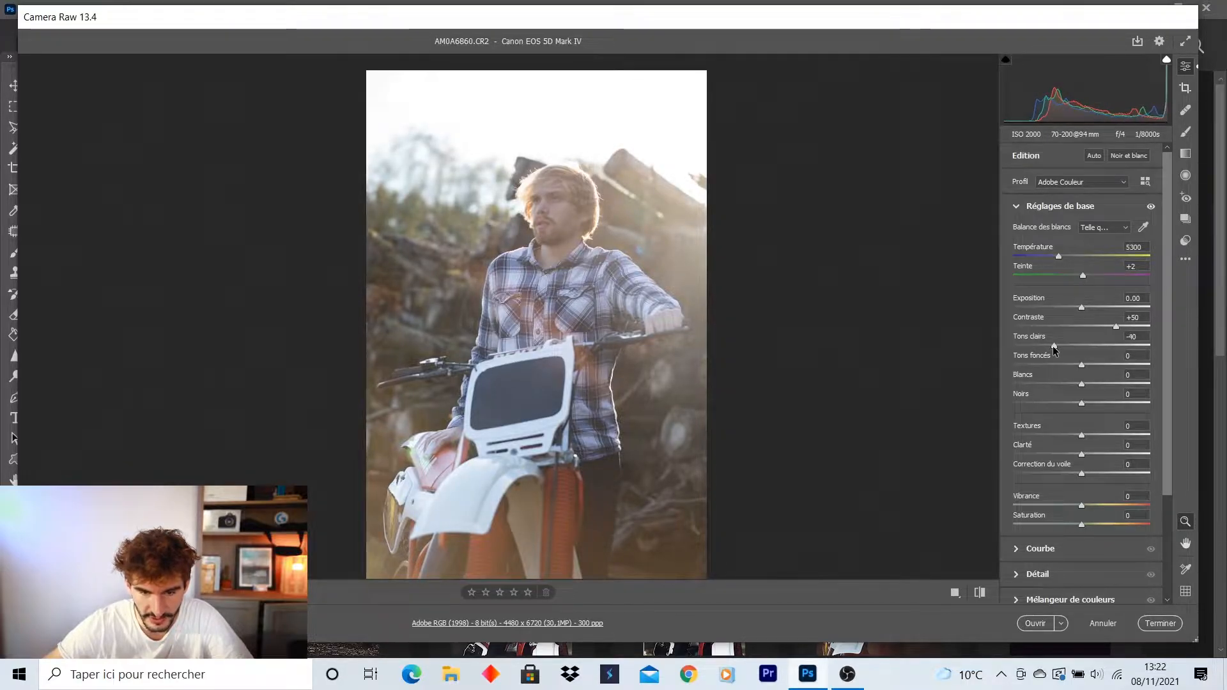
pyautogui.moveTo(1061, 347); pyautogui.dragTo(1047, 346)
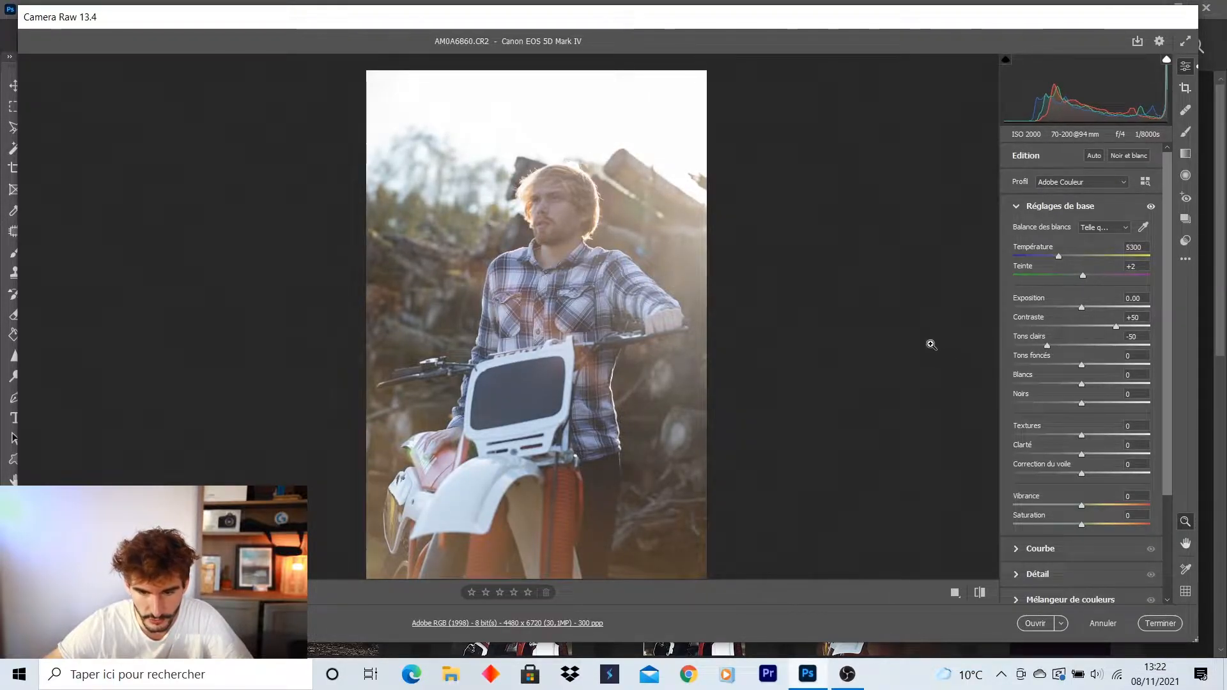
# Set the tonal values of the photo to Tons foncés +16, Blancs -21 and Noirs -46.
pyautogui.moveTo(1081, 368); pyautogui.dragTo(1093, 367)
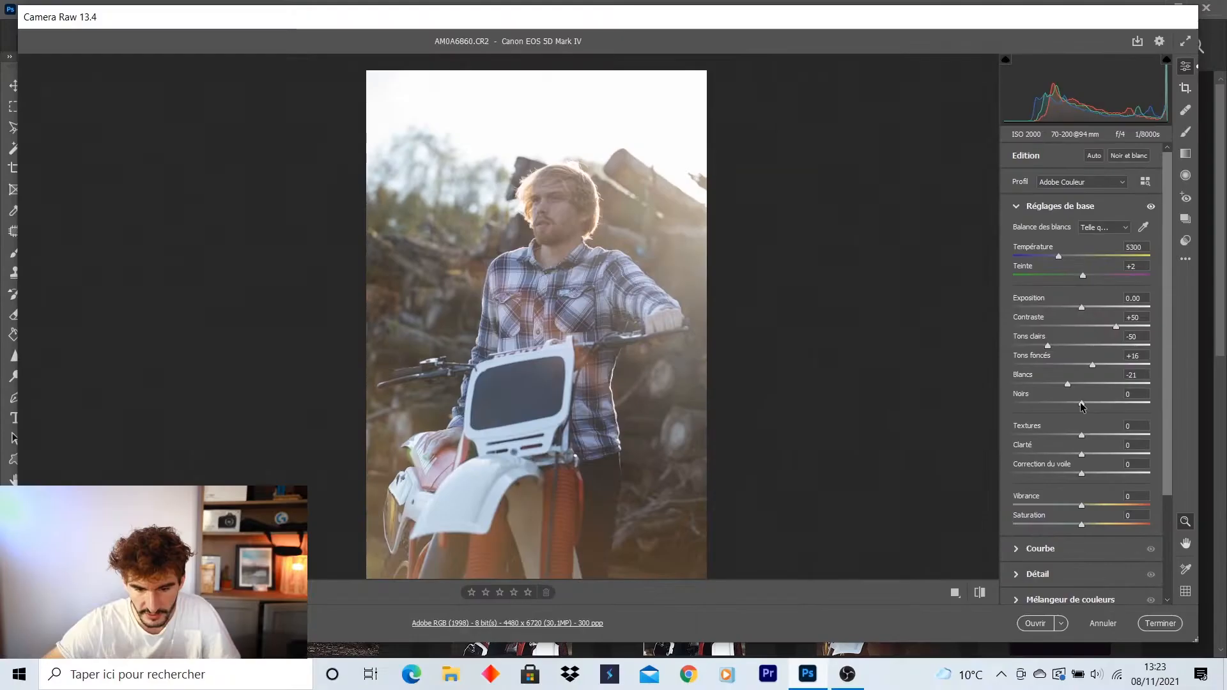
pyautogui.moveTo(1081, 409); pyautogui.dragTo(1050, 413)
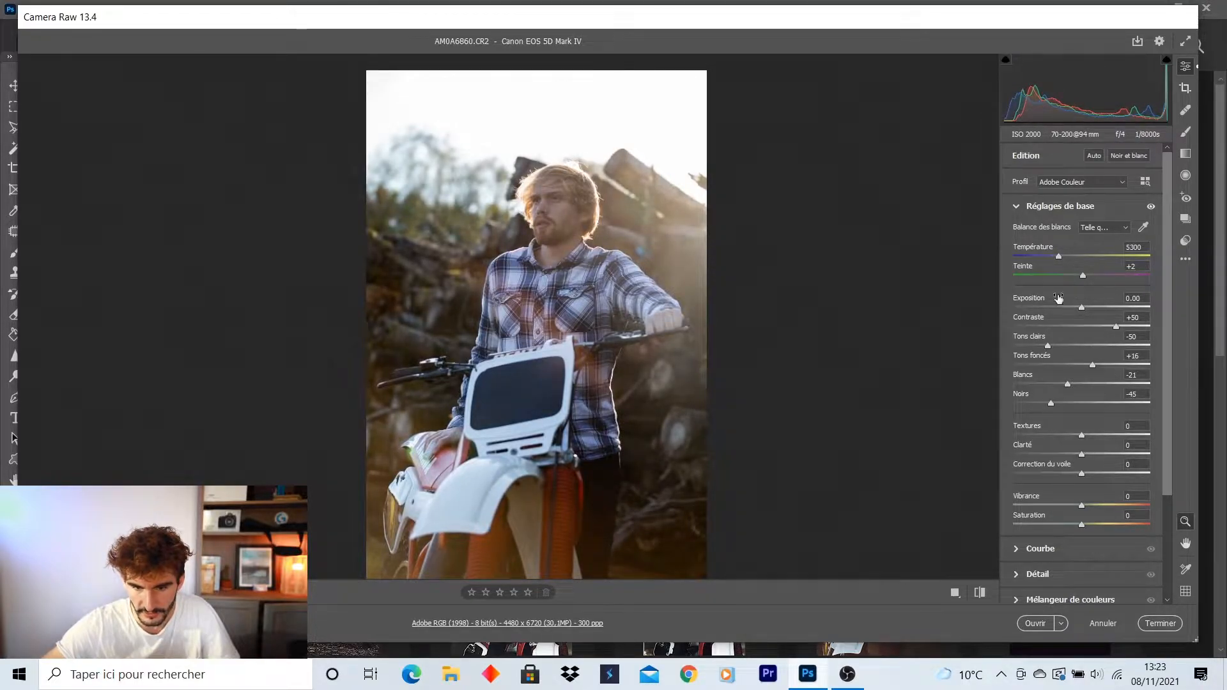
pyautogui.moveTo(1049, 403)
pyautogui.mouseDown()
pyautogui.moveTo(1033, 403)
pyautogui.moveTo(1049, 402)
pyautogui.mouseUp()
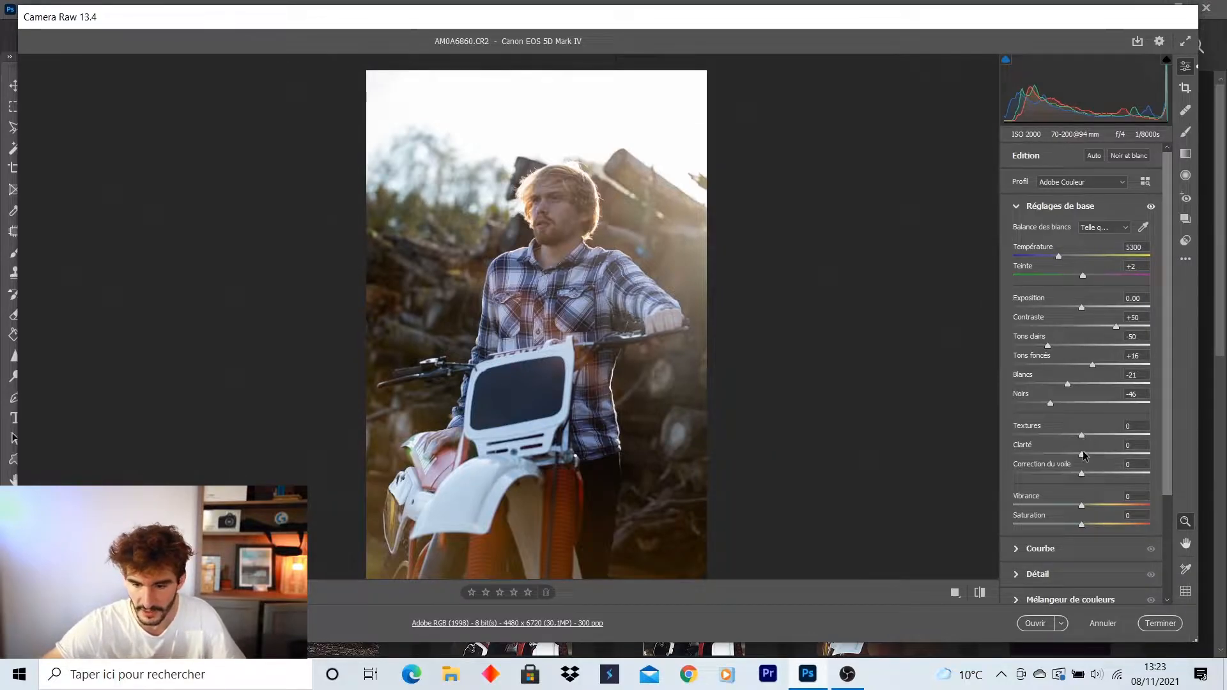
# Test stronger Clarté values up to +100 on the photo, and settle on +15.
pyautogui.moveTo(1090, 459); pyautogui.dragTo(1098, 458)
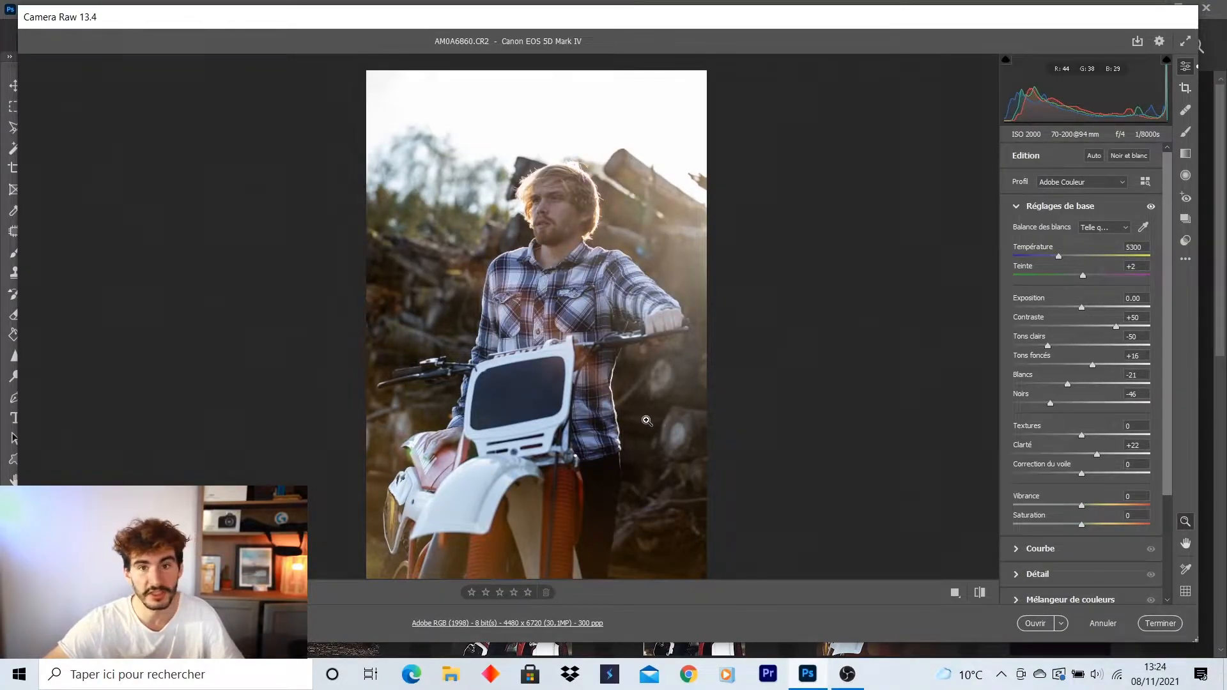
pyautogui.moveTo(1097, 454); pyautogui.dragTo(1150, 454)
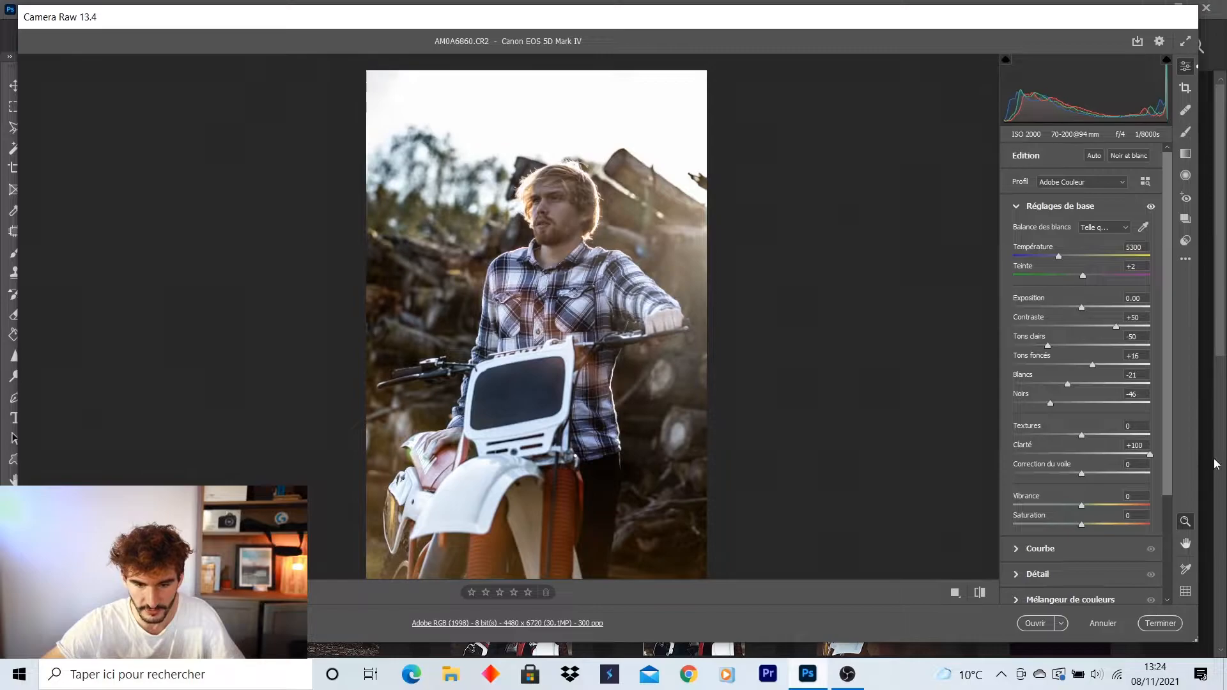
pyautogui.moveTo(1150, 455); pyautogui.dragTo(1092, 456)
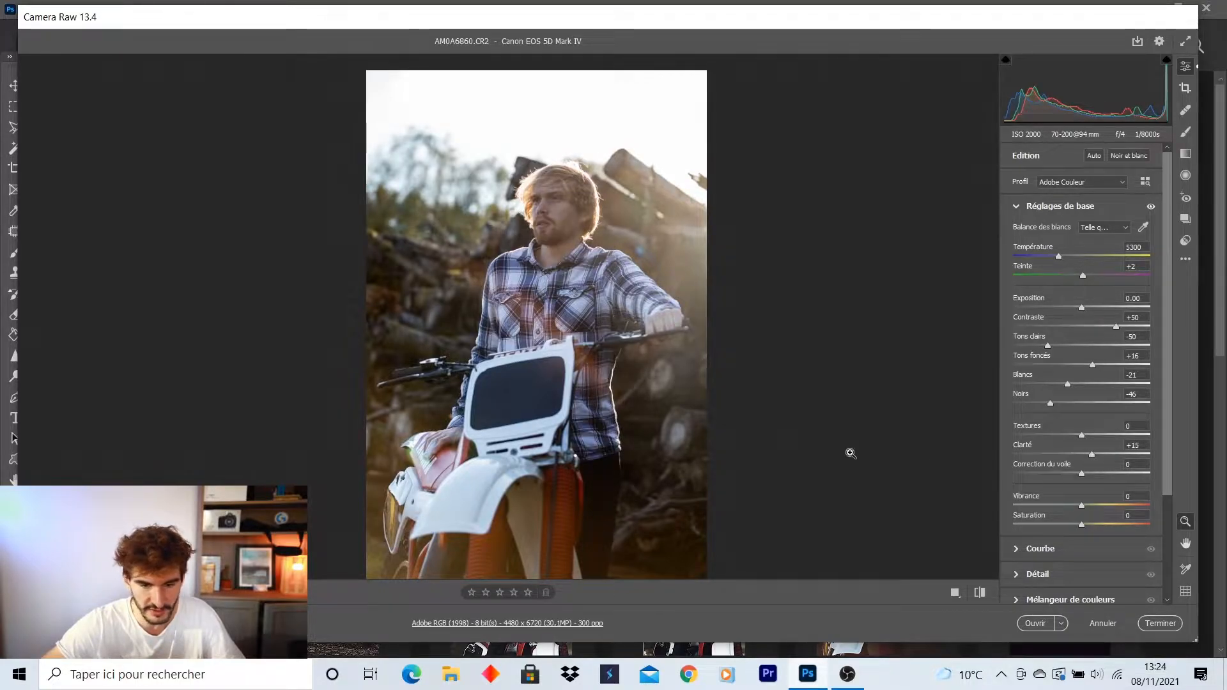
# Set the photo's Vibrance to -18 and its Saturation to +11.
pyautogui.click(658, 379)
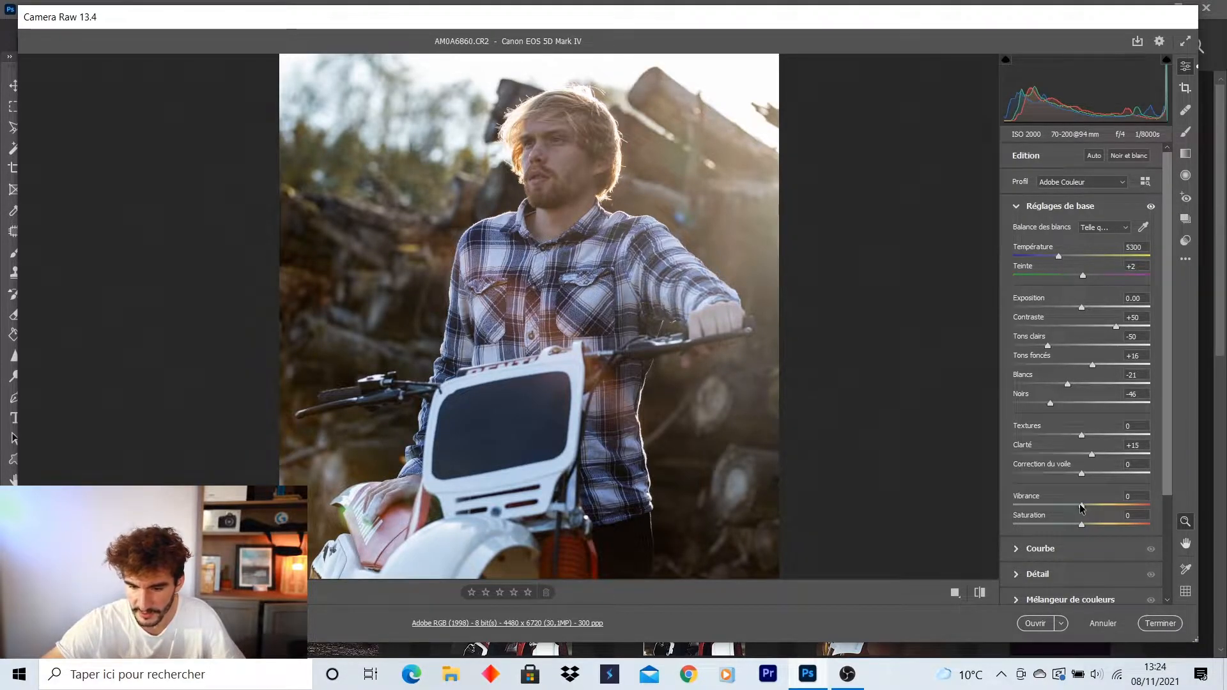
pyautogui.moveTo(1082, 508); pyautogui.dragTo(1071, 509)
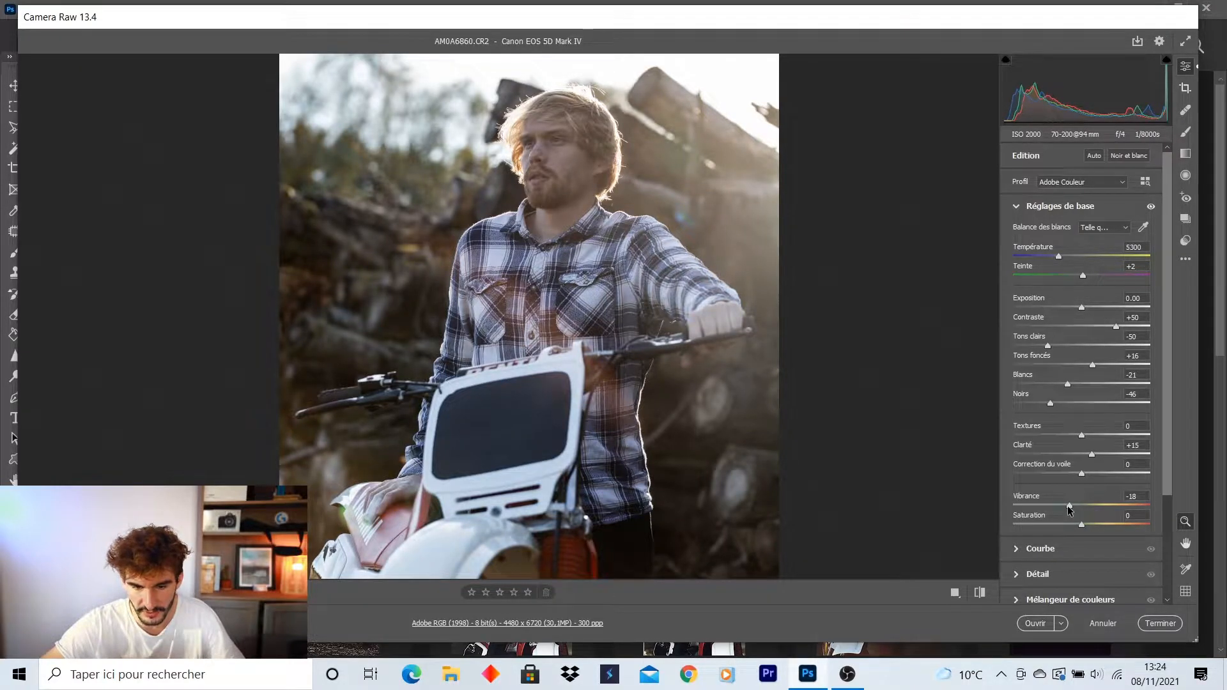
pyautogui.moveTo(1080, 524); pyautogui.dragTo(1087, 522)
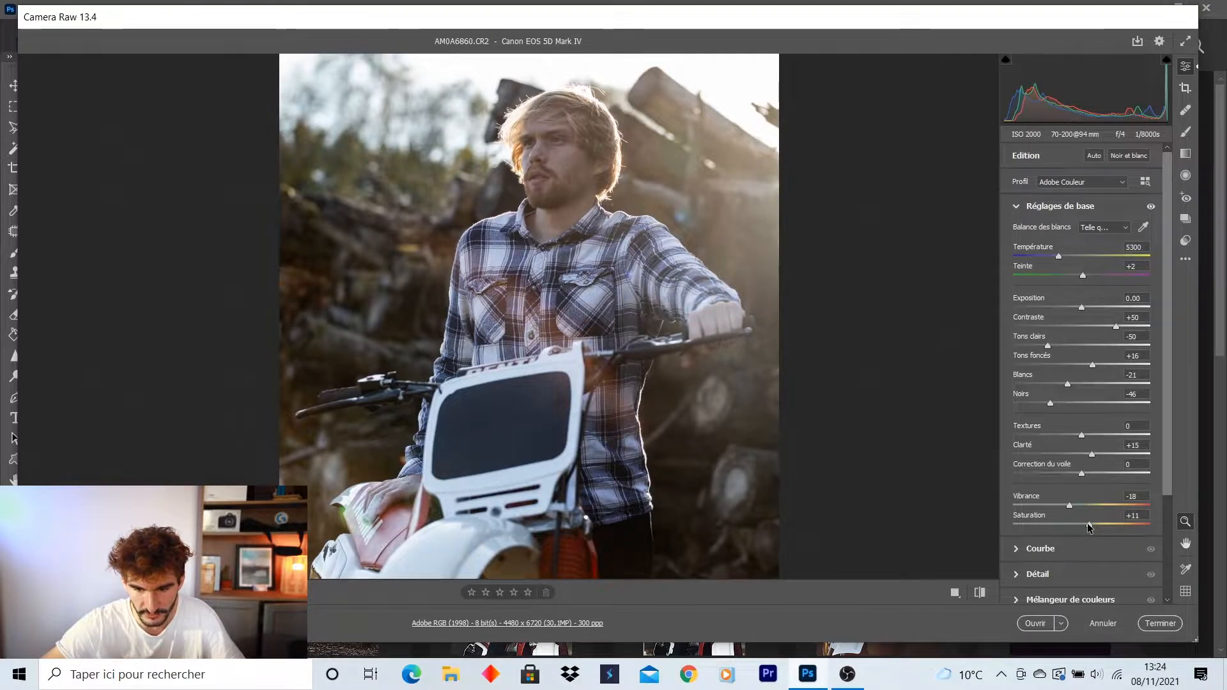
# Warm the white balance by setting Température to 5650, and check the colours across the photo.
pyautogui.scroll(-3, 887, 487)
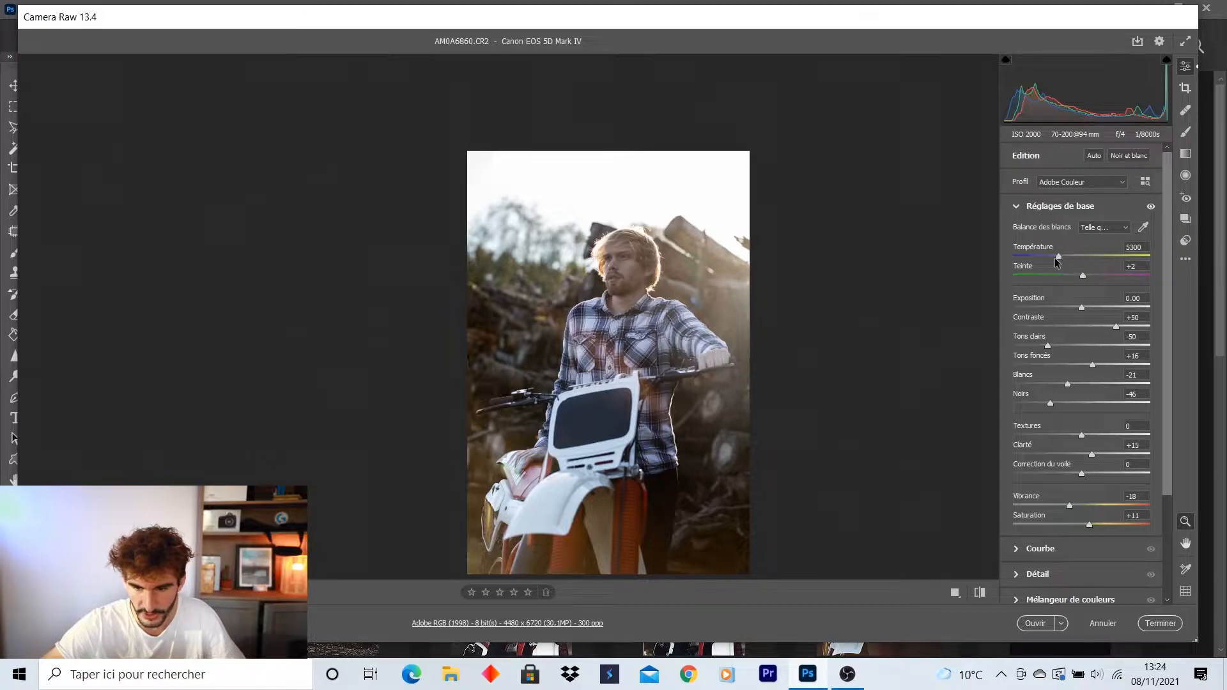
pyautogui.moveTo(1055, 257); pyautogui.dragTo(1064, 256)
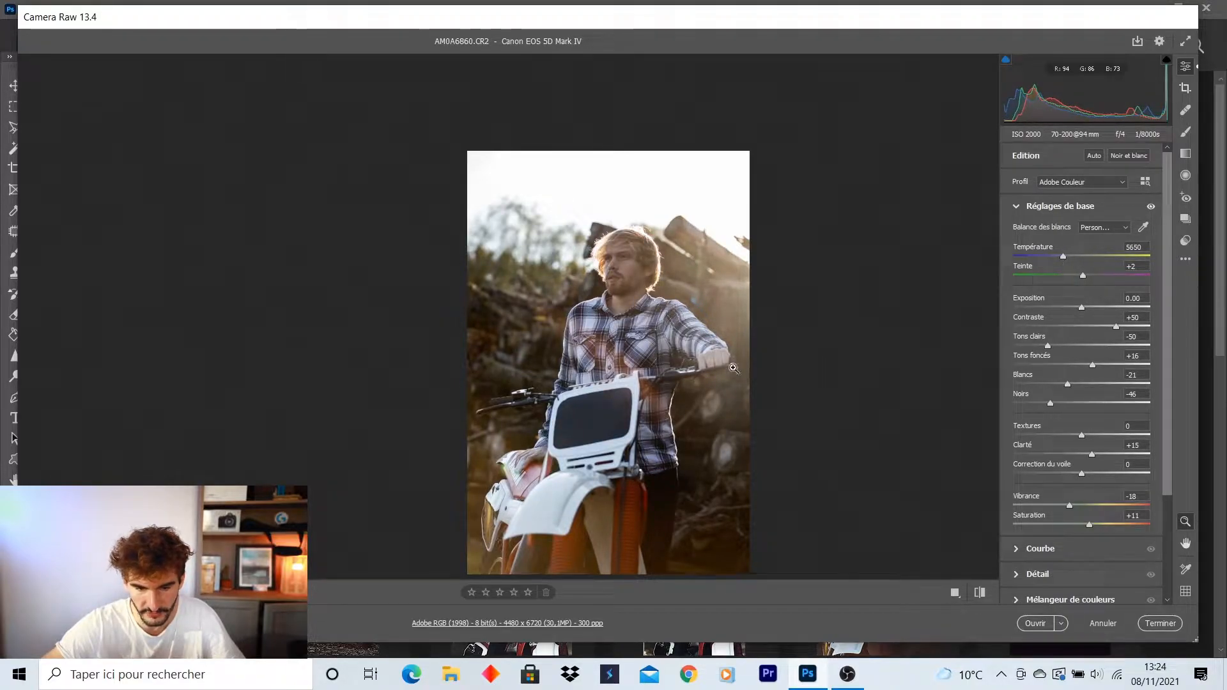
pyautogui.click(706, 375)
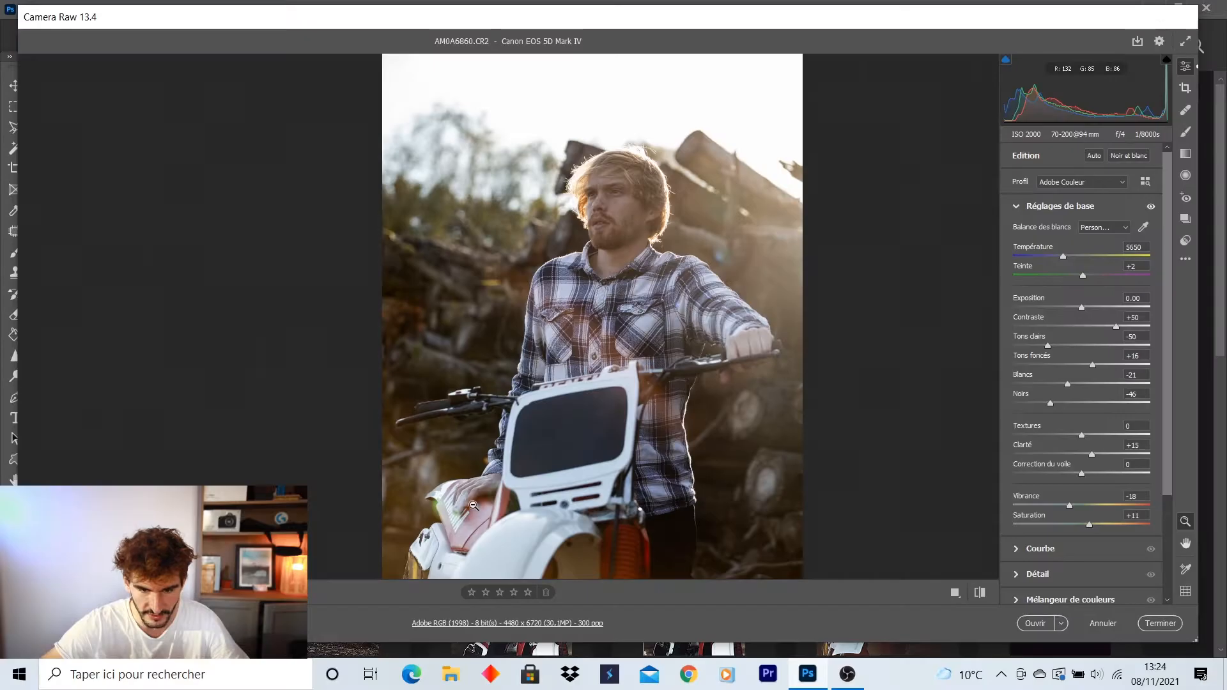
pyautogui.keyDown('alt'); pyautogui.click(561, 491); pyautogui.keyUp('alt')
pyautogui.scroll(-5, 561, 491)
pyautogui.scroll(-2, 593, 523)
pyautogui.scroll(1, 588, 490)
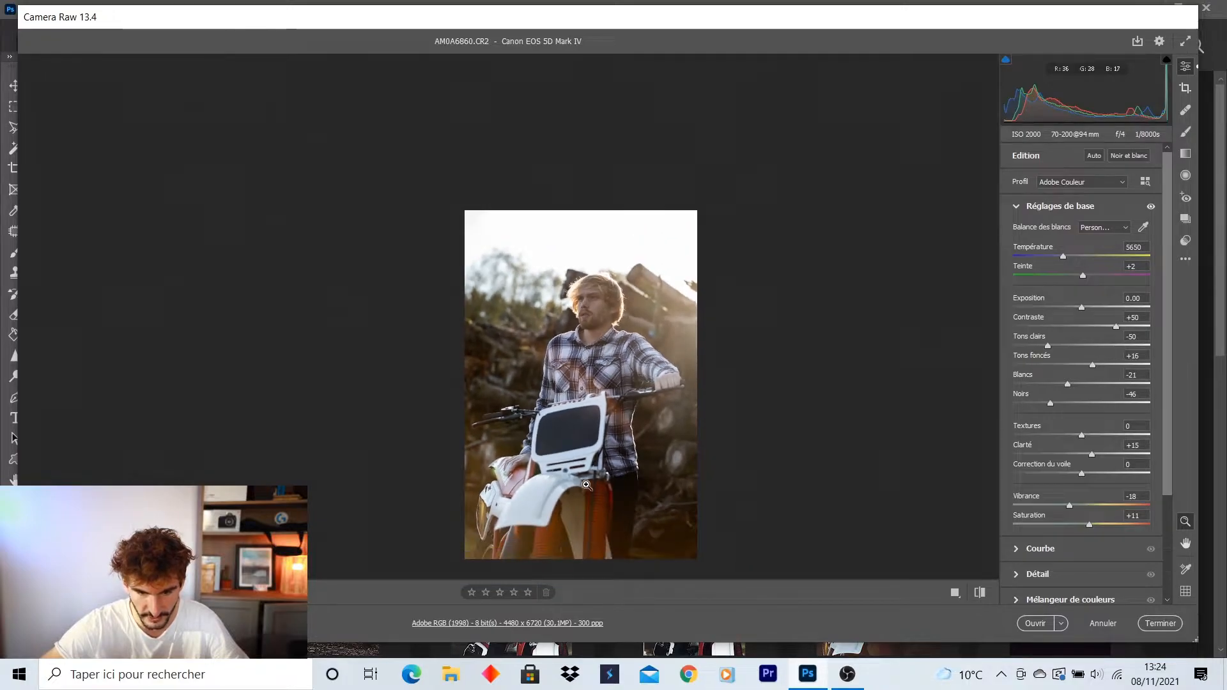
pyautogui.scroll(2, 581, 483)
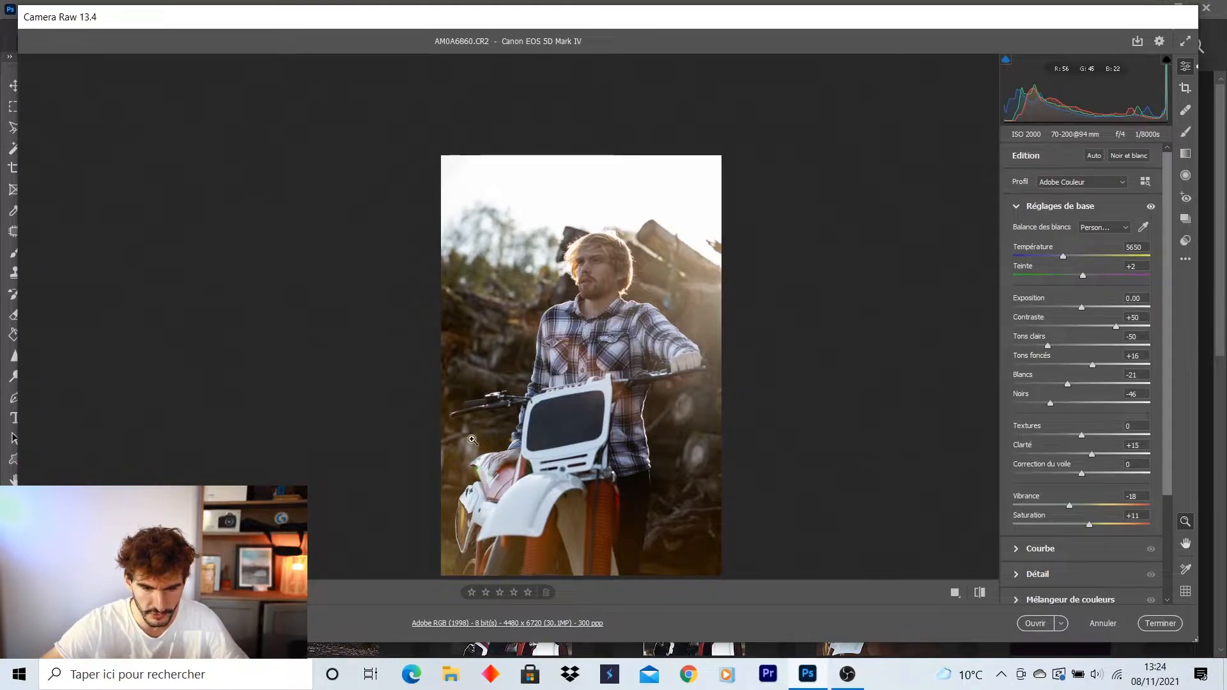
# Add highlight, midtone and shadow points to the main point curve, placing the shadow point at input 64, output 63.
pyautogui.scroll(-4, 1166, 441)
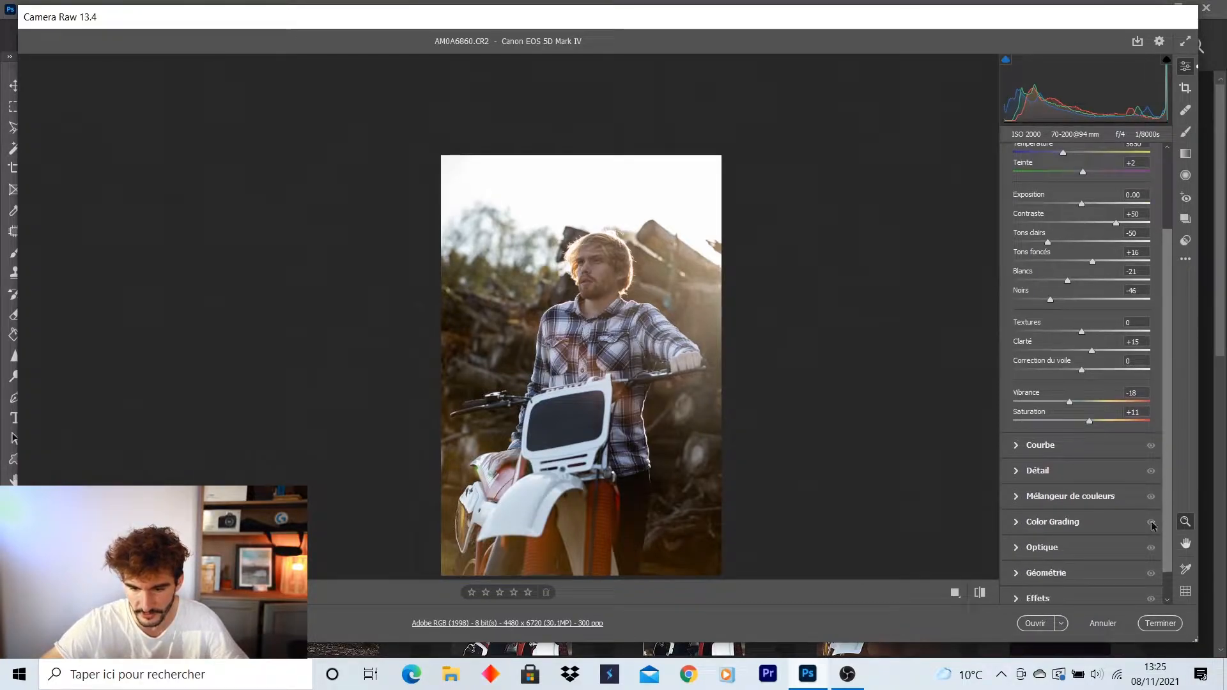
pyautogui.click(1045, 444)
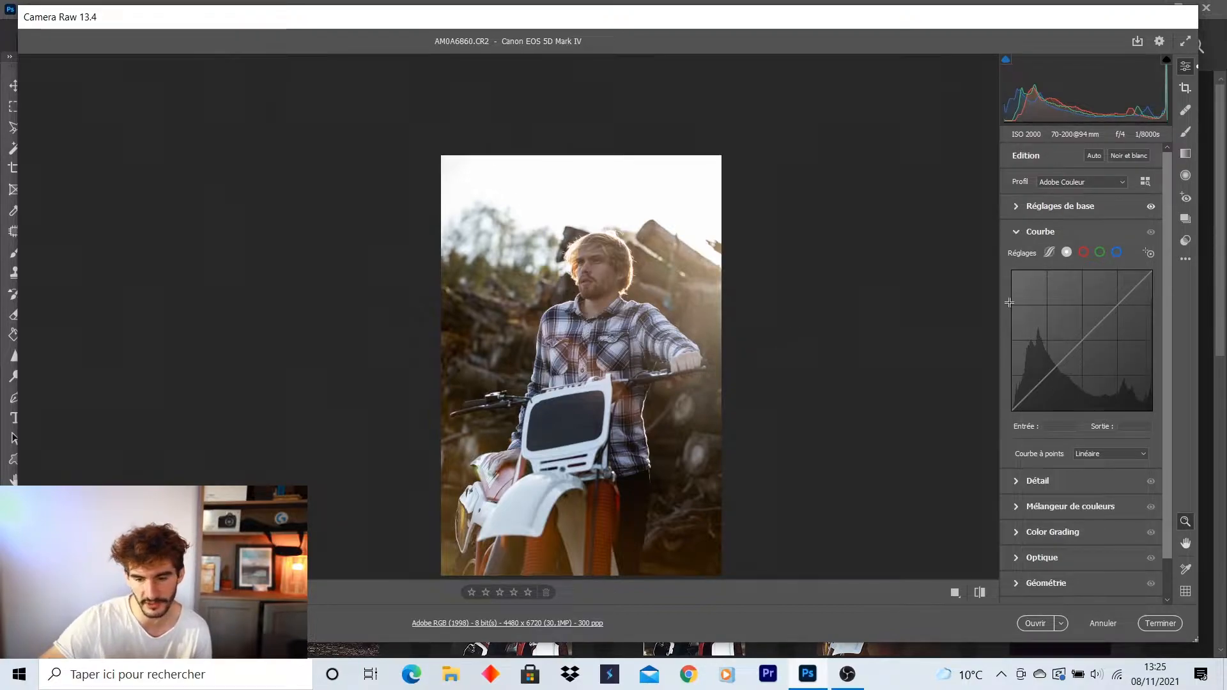
pyautogui.click(1117, 306)
pyautogui.click(1082, 340)
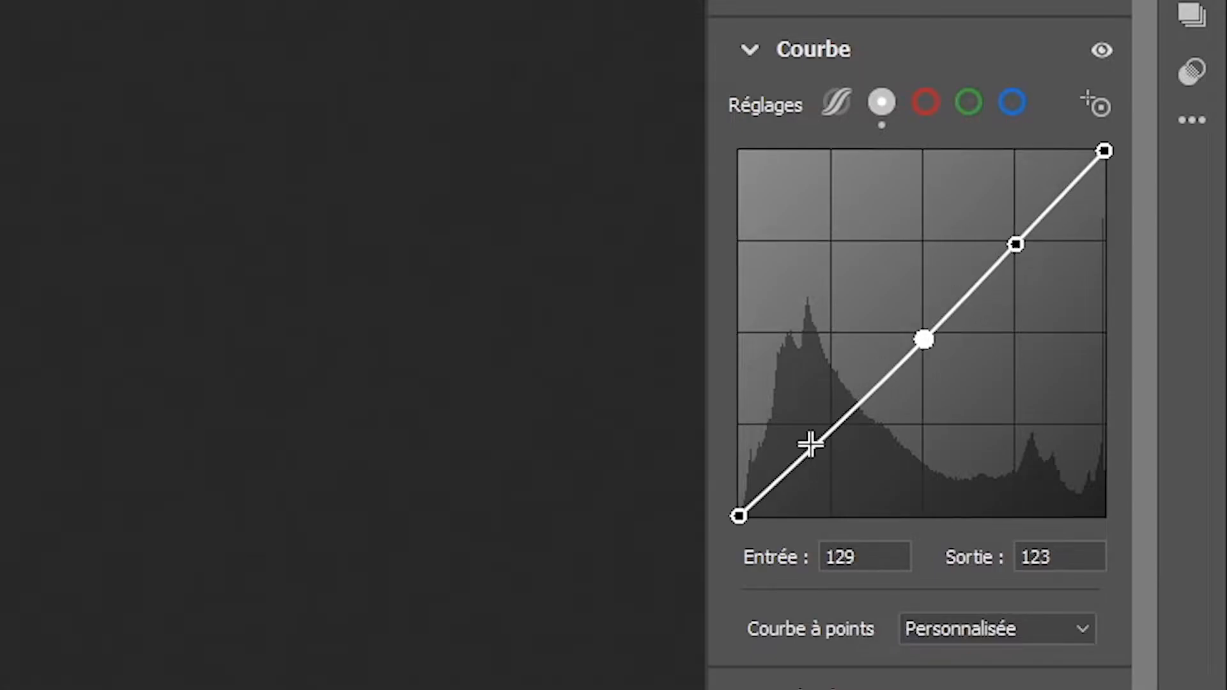
pyautogui.click(836, 429)
pyautogui.moveTo(836, 429); pyautogui.dragTo(831, 426)
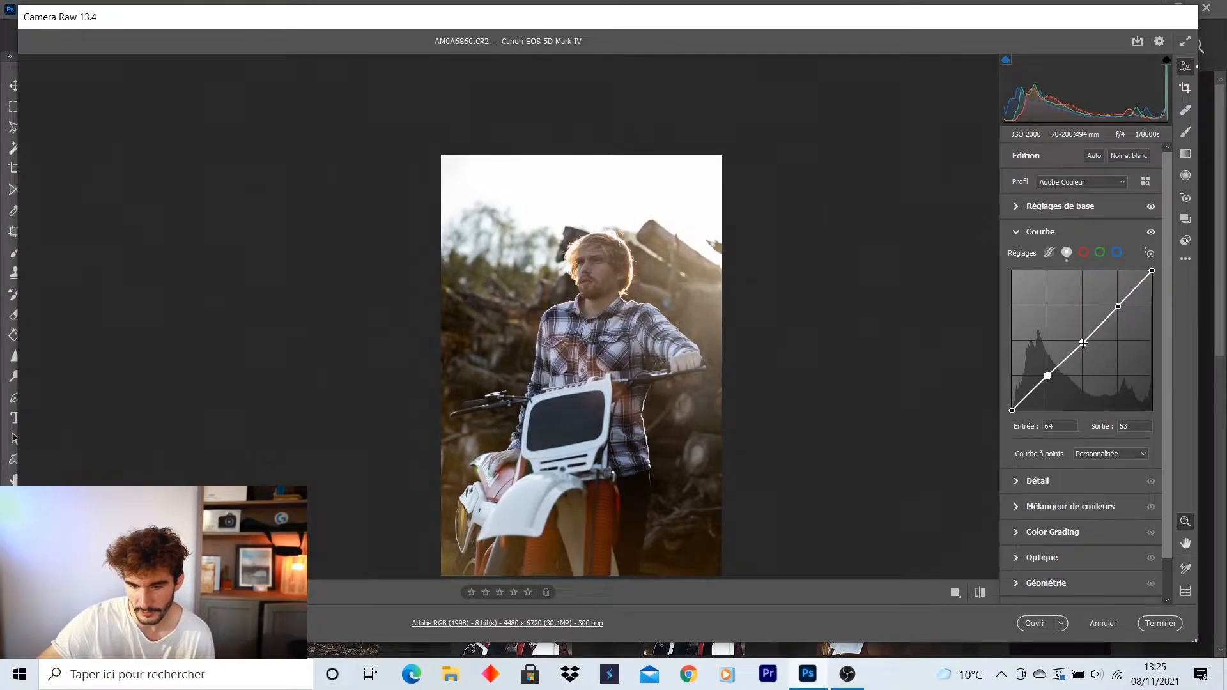
# Raise the curve's highlight point to input 193, output 201, and lift the black endpoint to output 43.
pyautogui.moveTo(1117, 306); pyautogui.dragTo(1117, 298)
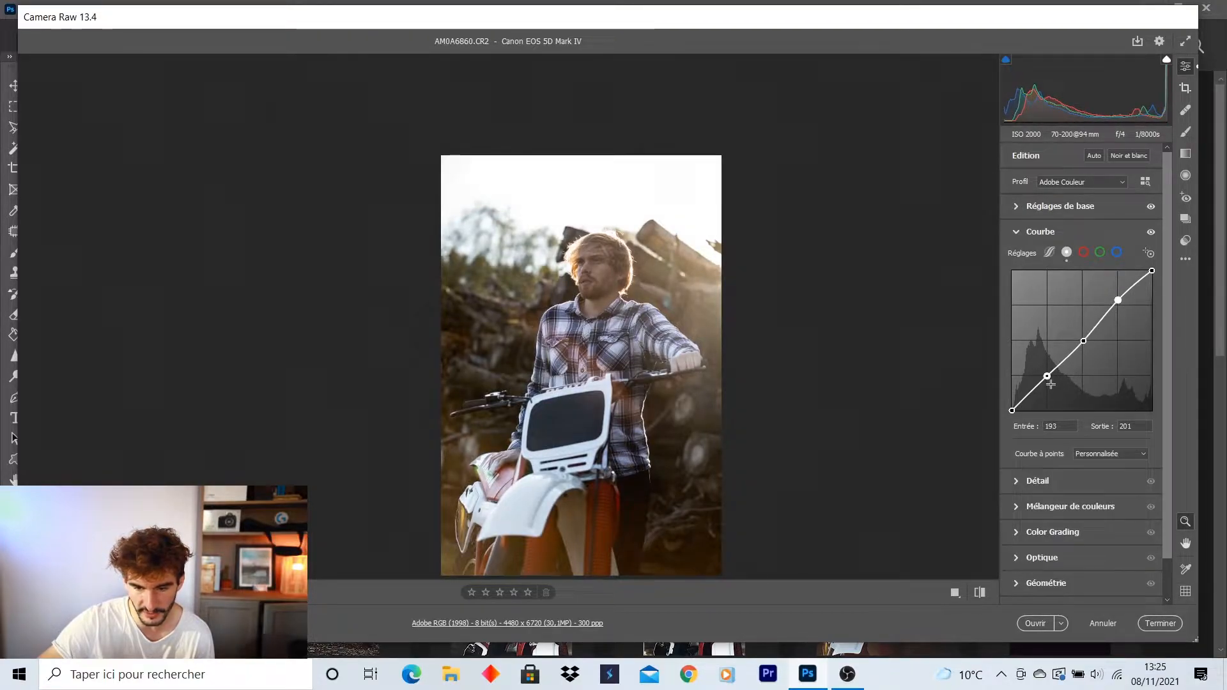
pyautogui.moveTo(1046, 376); pyautogui.dragTo(1012, 386)
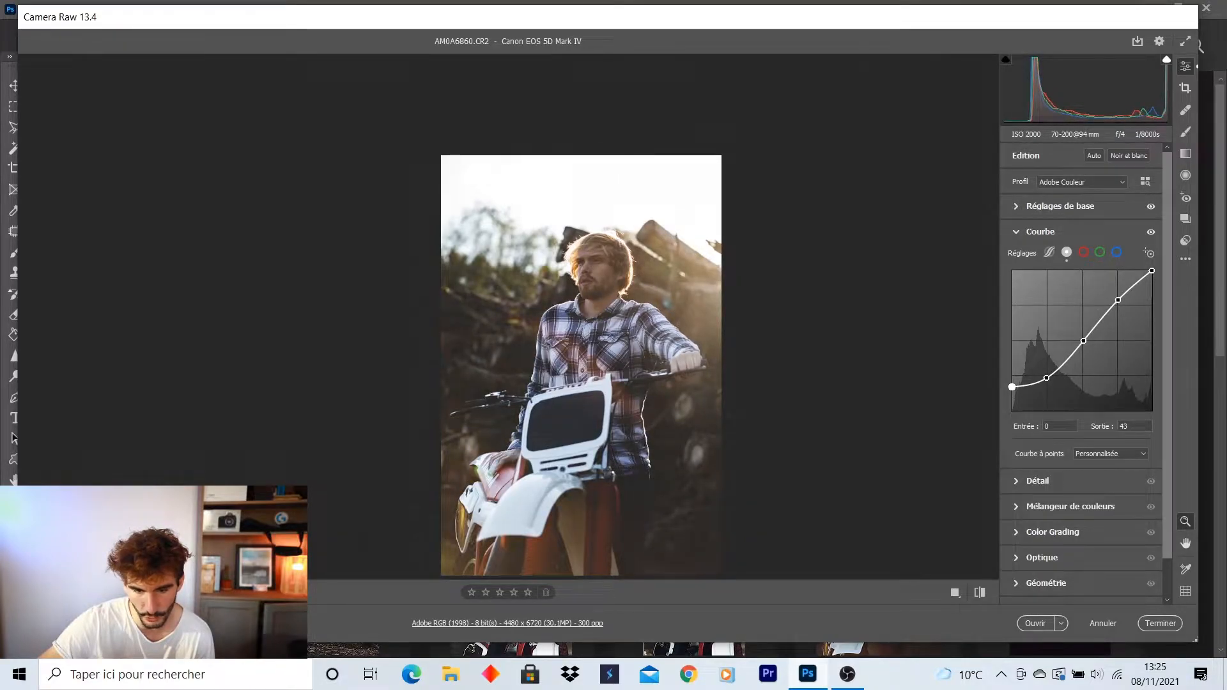
pyautogui.moveTo(606, 494); pyautogui.dragTo(678, 486)
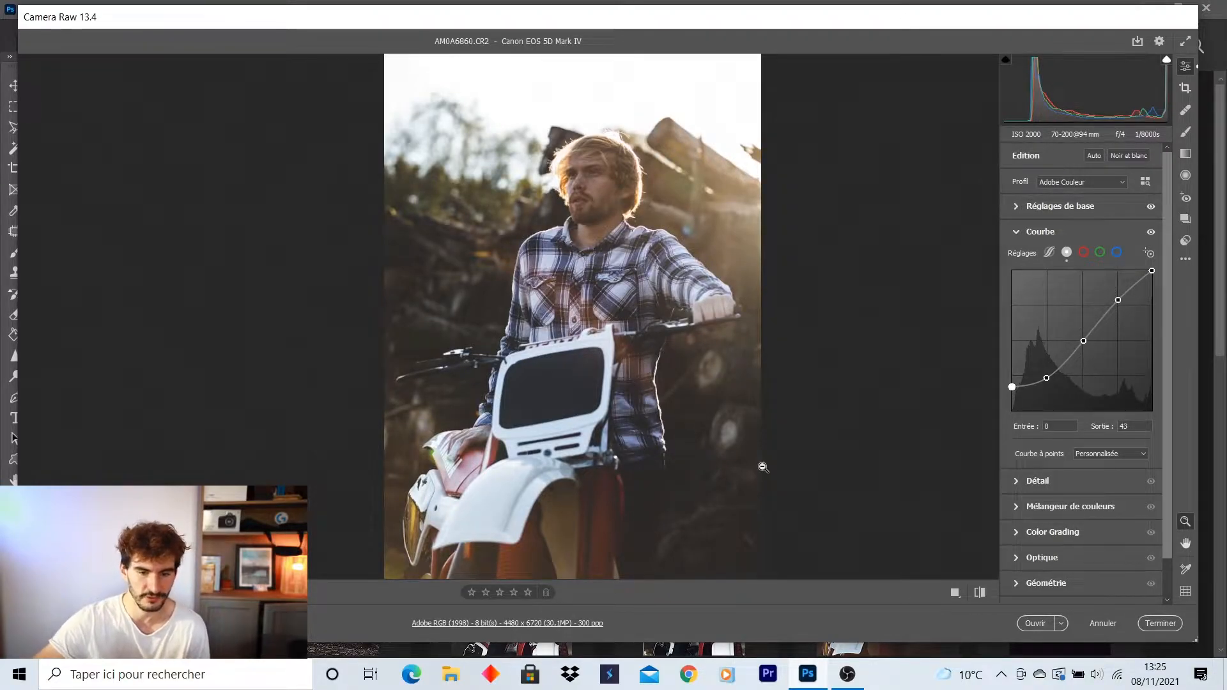
# Refine the faded blacks by readjusting the curve's black endpoint and moving the shadow point to input 61, output 64.
pyautogui.moveTo(1011, 387); pyautogui.dragTo(1012, 397)
pyautogui.click(1046, 378)
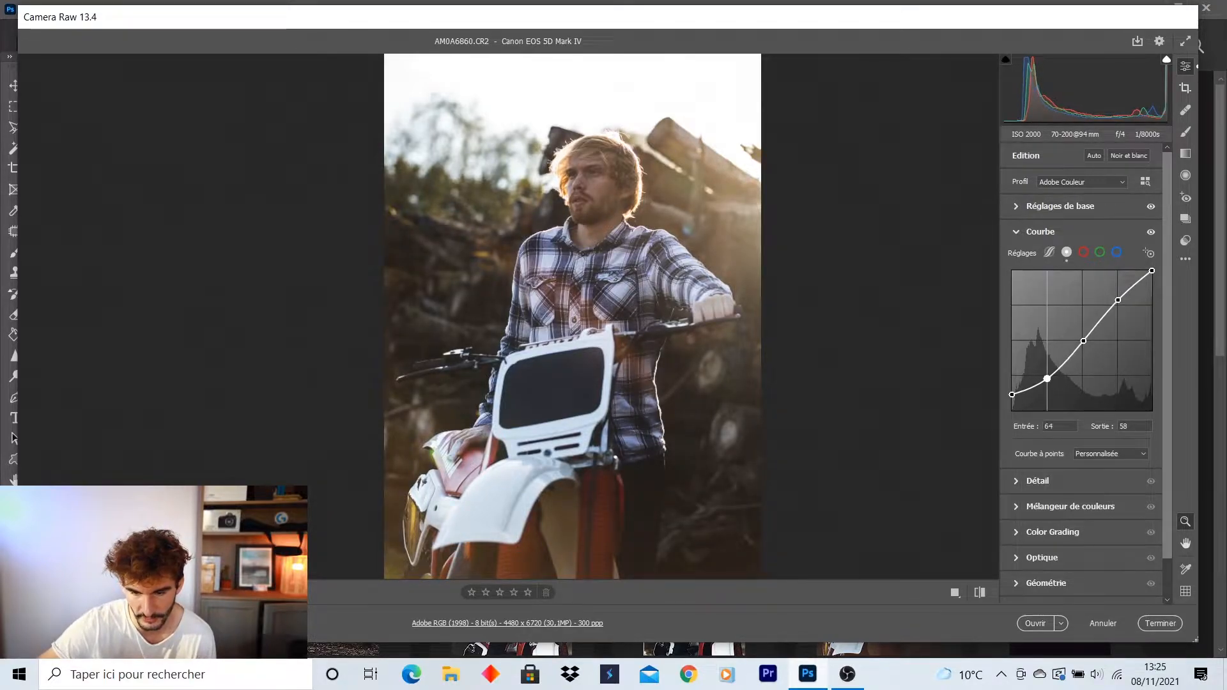
pyautogui.moveTo(1046, 378); pyautogui.dragTo(1045, 375)
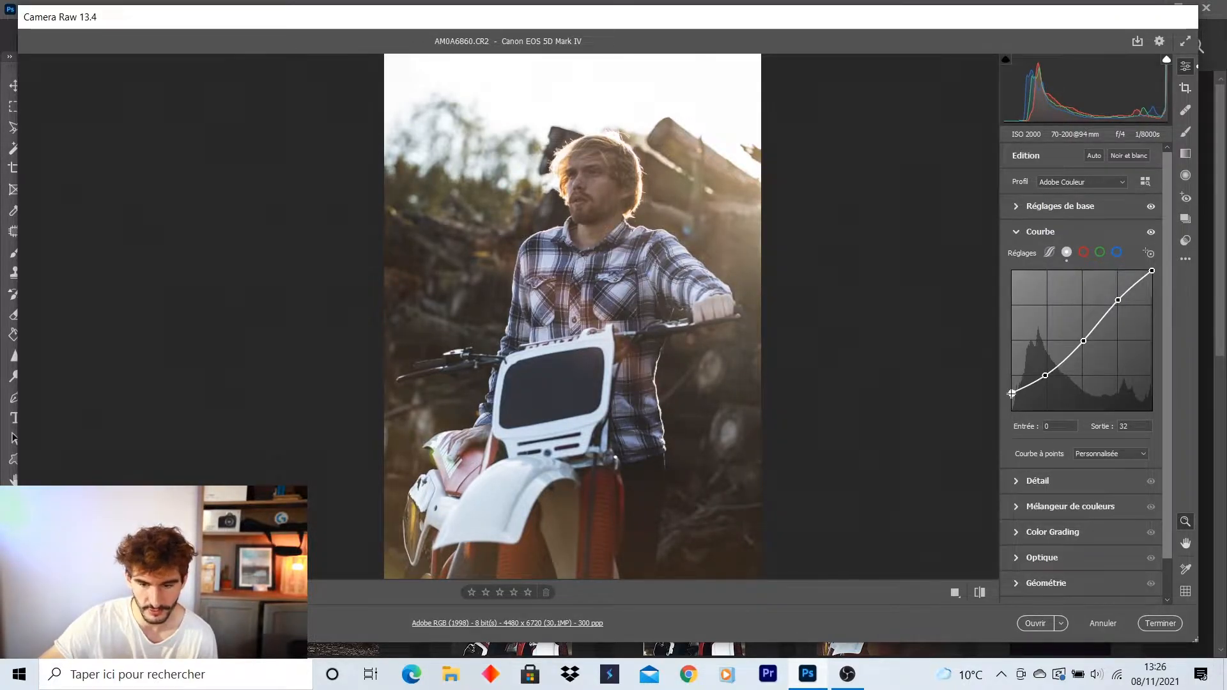
pyautogui.moveTo(1011, 393); pyautogui.dragTo(1012, 392)
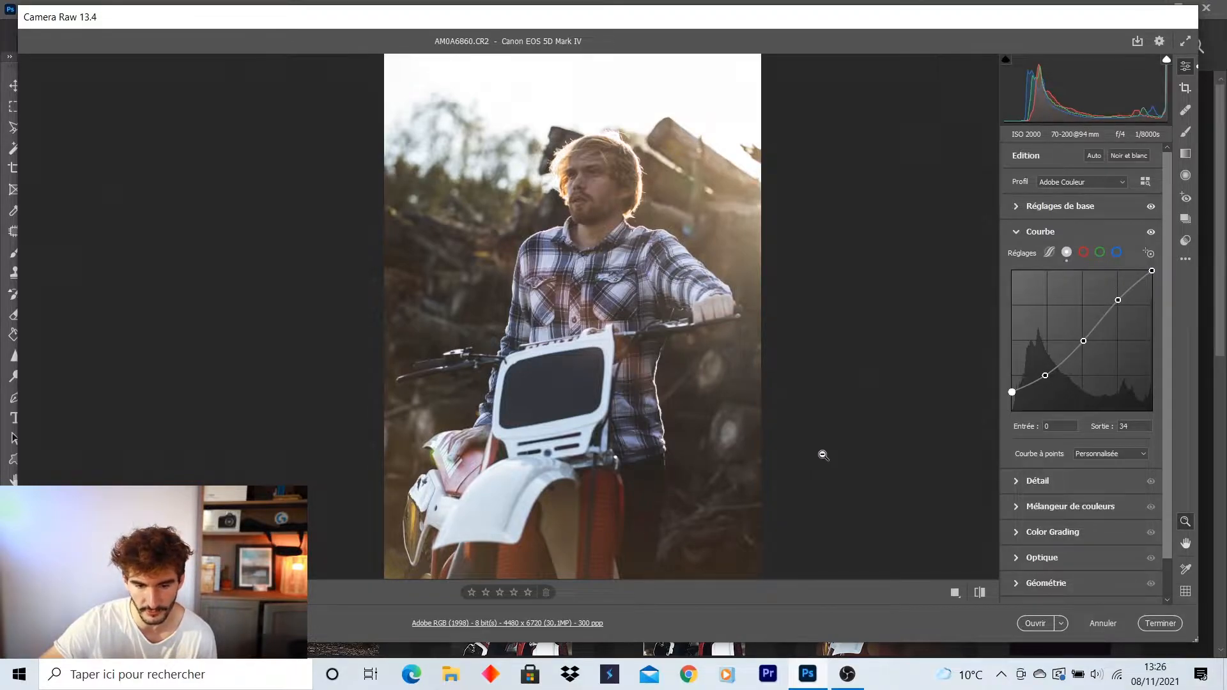
pyautogui.moveTo(1011, 392); pyautogui.dragTo(1012, 389)
pyautogui.click(1044, 376)
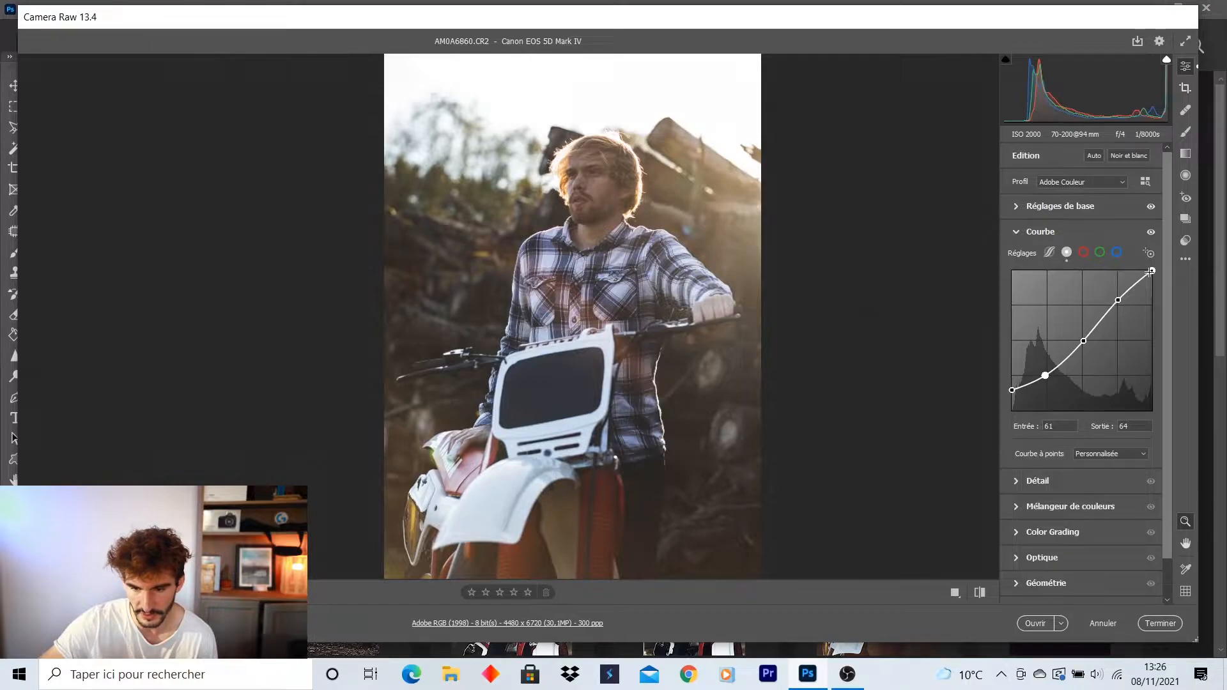
# Lower the curve's white endpoint to output 243 to soften the brightest highlights, and check the photo.
pyautogui.moveTo(1151, 271); pyautogui.dragTo(1151, 284)
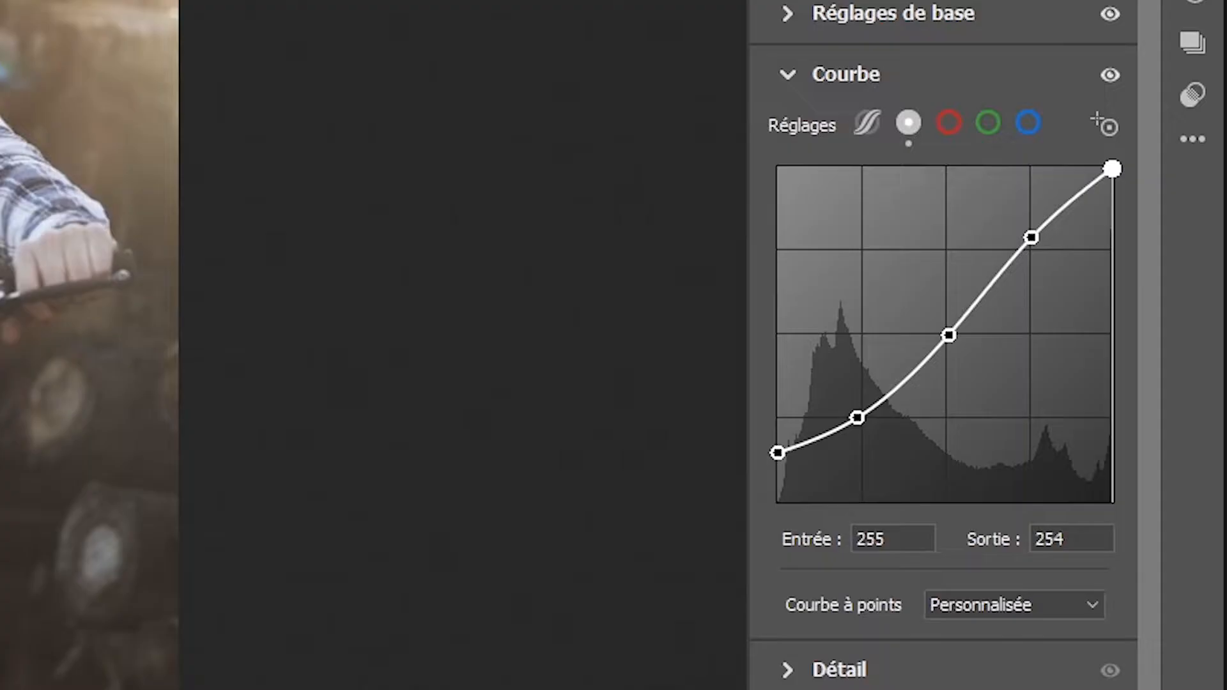
pyautogui.moveTo(1112, 201); pyautogui.dragTo(1112, 182)
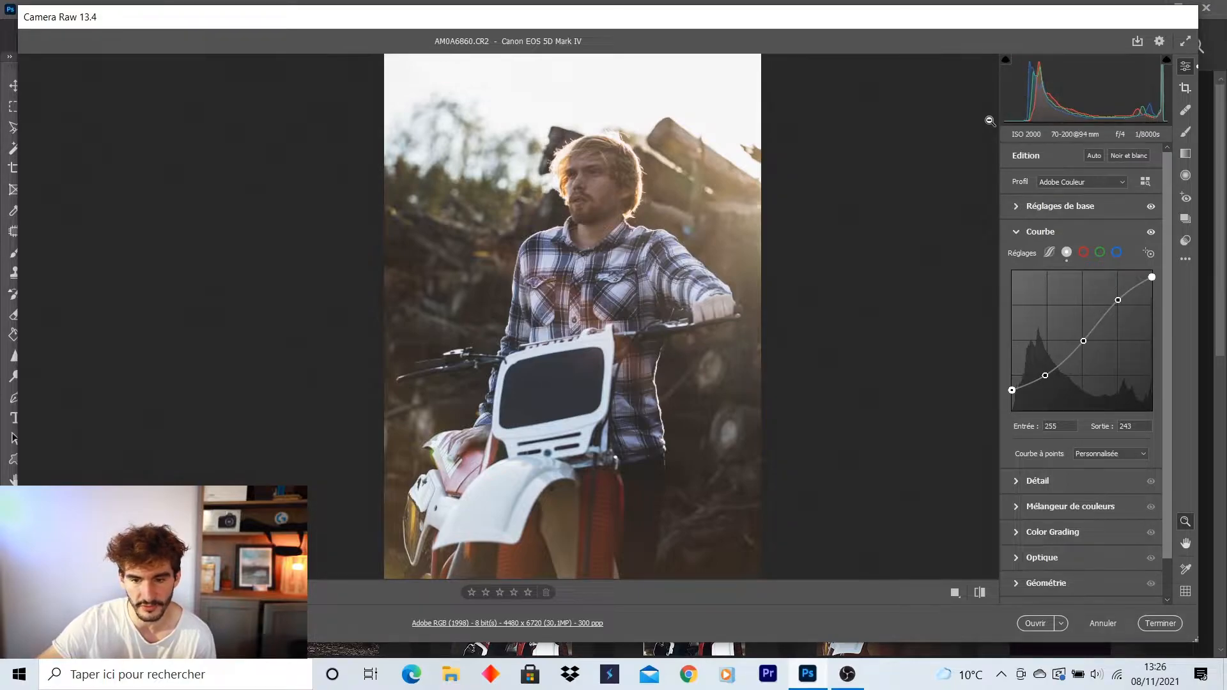
pyautogui.scroll(-3, 775, 290)
pyautogui.scroll(4, 671, 436)
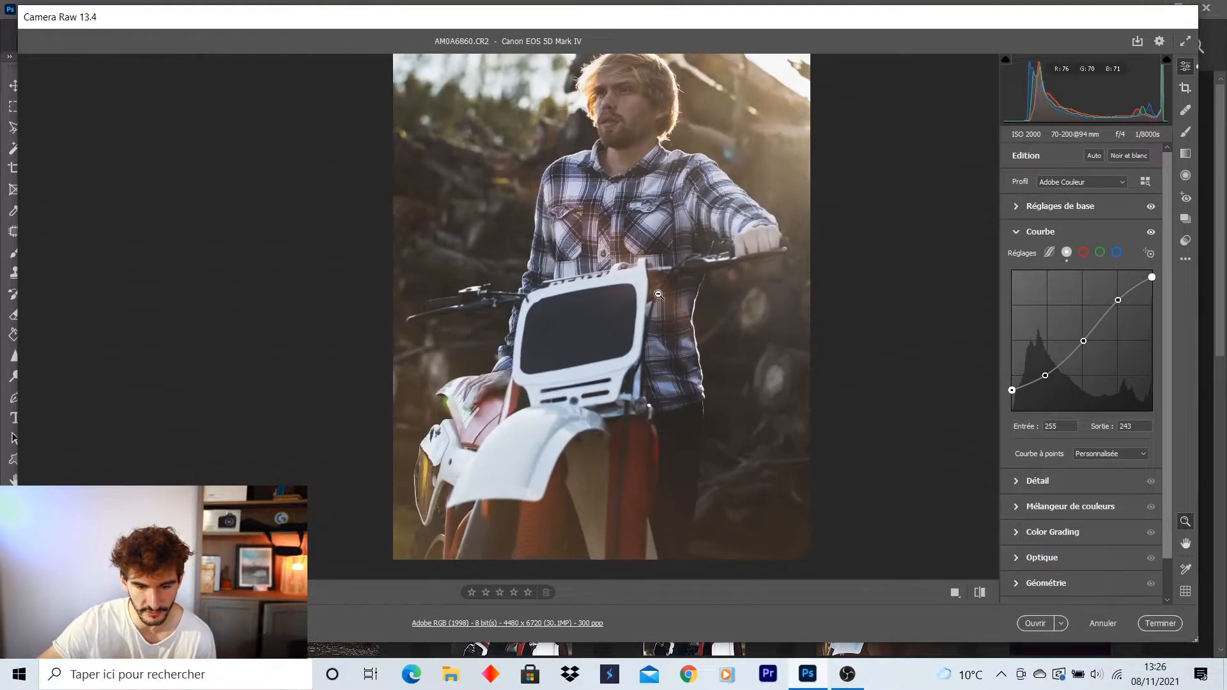
# In the colour mixer, set the green range's hue to -100, saturation to -39 and luminance to -30, and check the photo.
pyautogui.click(1069, 506)
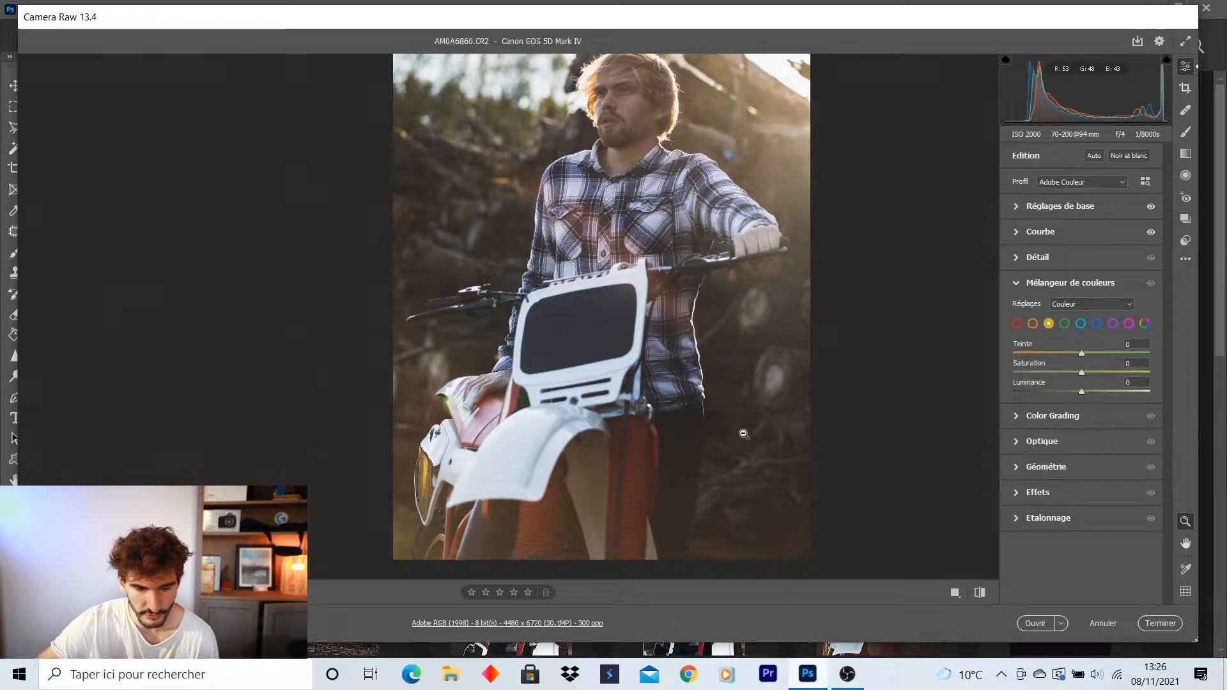
pyautogui.scroll(-1, 709, 370)
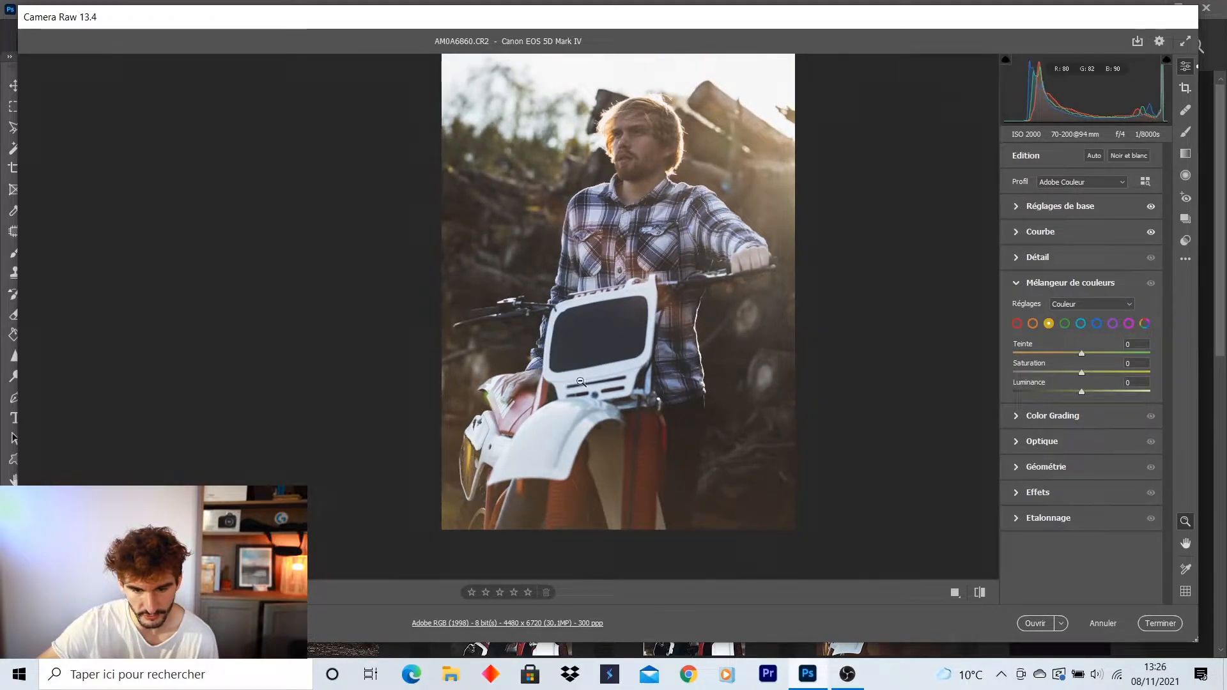
pyautogui.scroll(2, 539, 396)
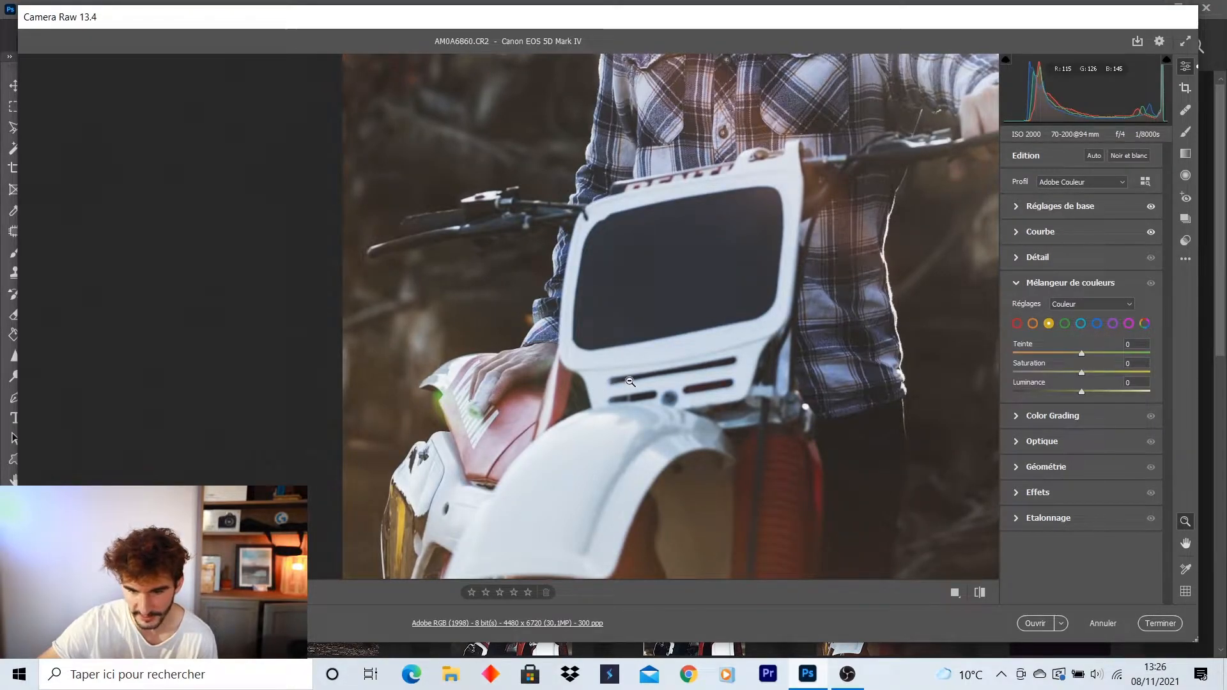
pyautogui.click(1064, 323)
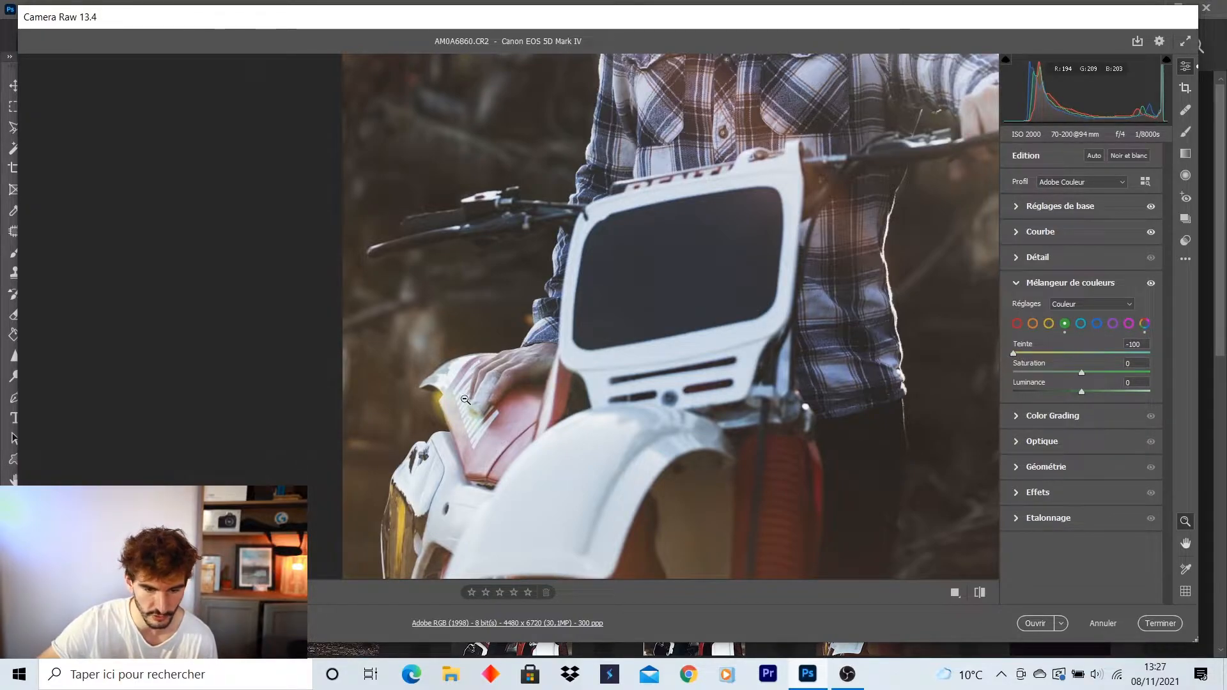
pyautogui.moveTo(1082, 374); pyautogui.dragTo(1061, 374)
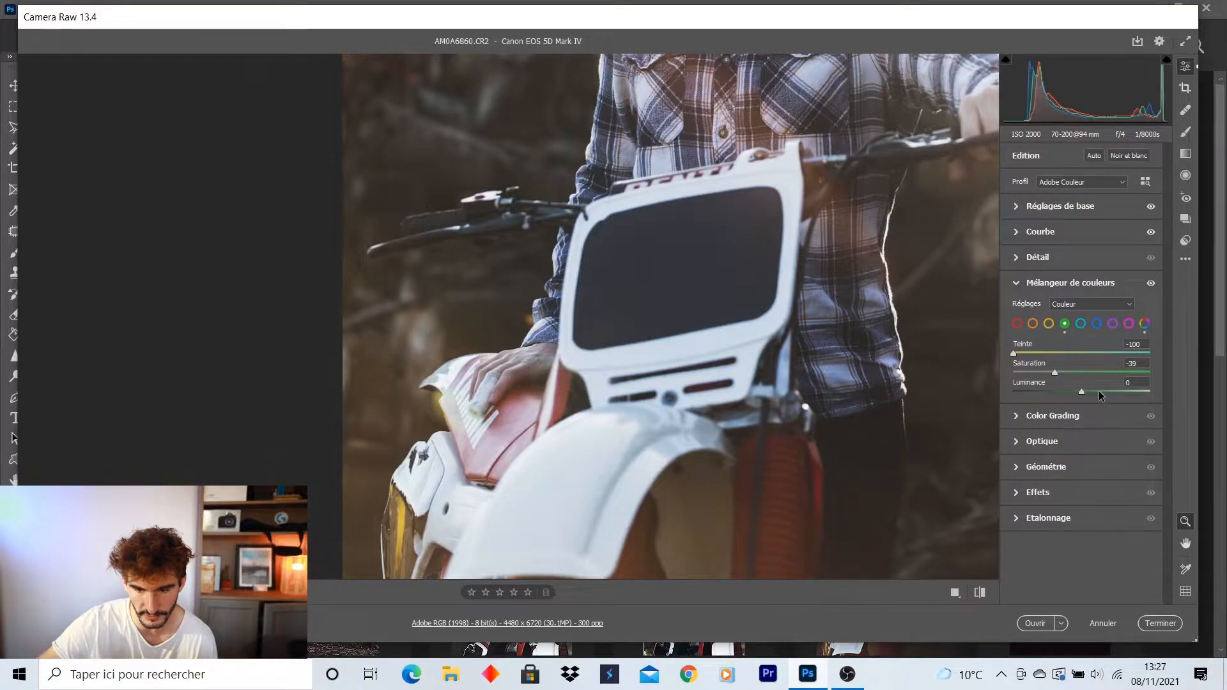
pyautogui.moveTo(1100, 390); pyautogui.dragTo(1060, 390)
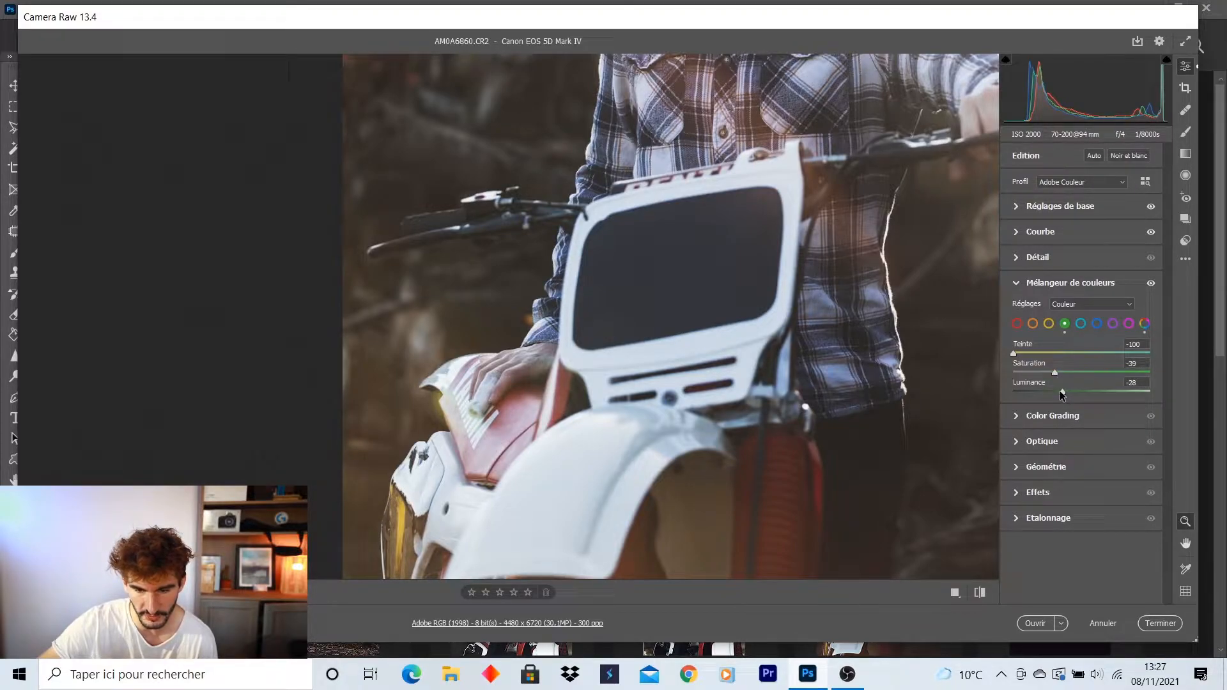
pyautogui.click(798, 384)
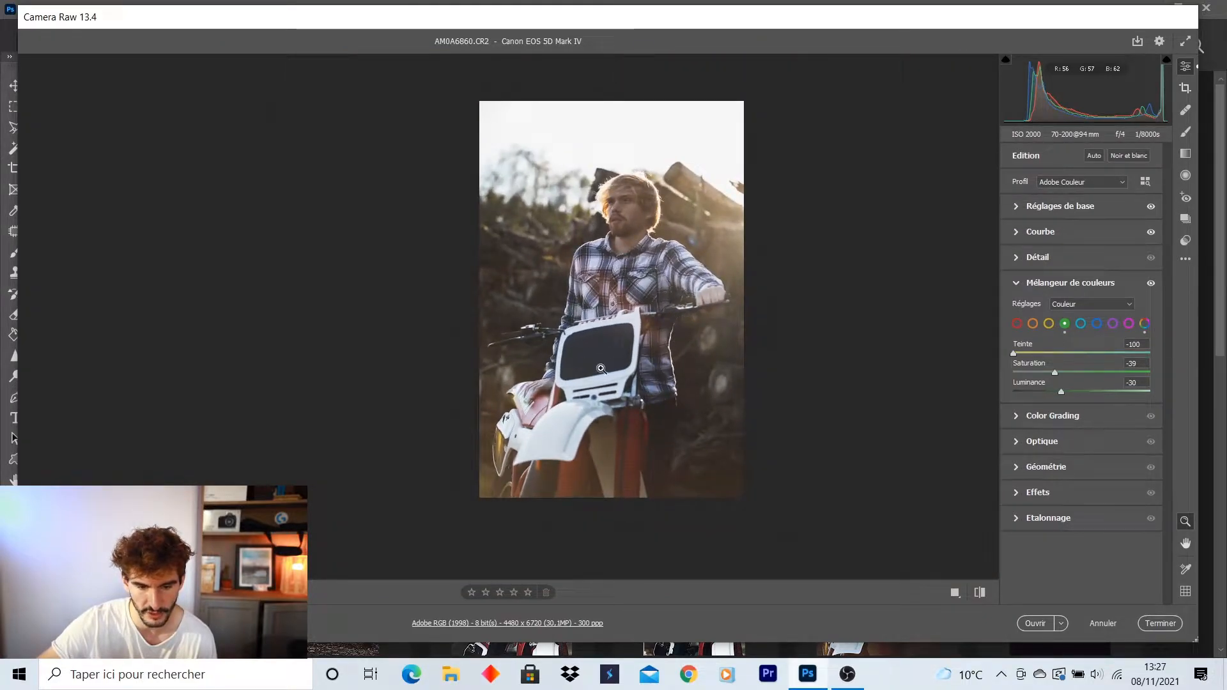
pyautogui.click(656, 291)
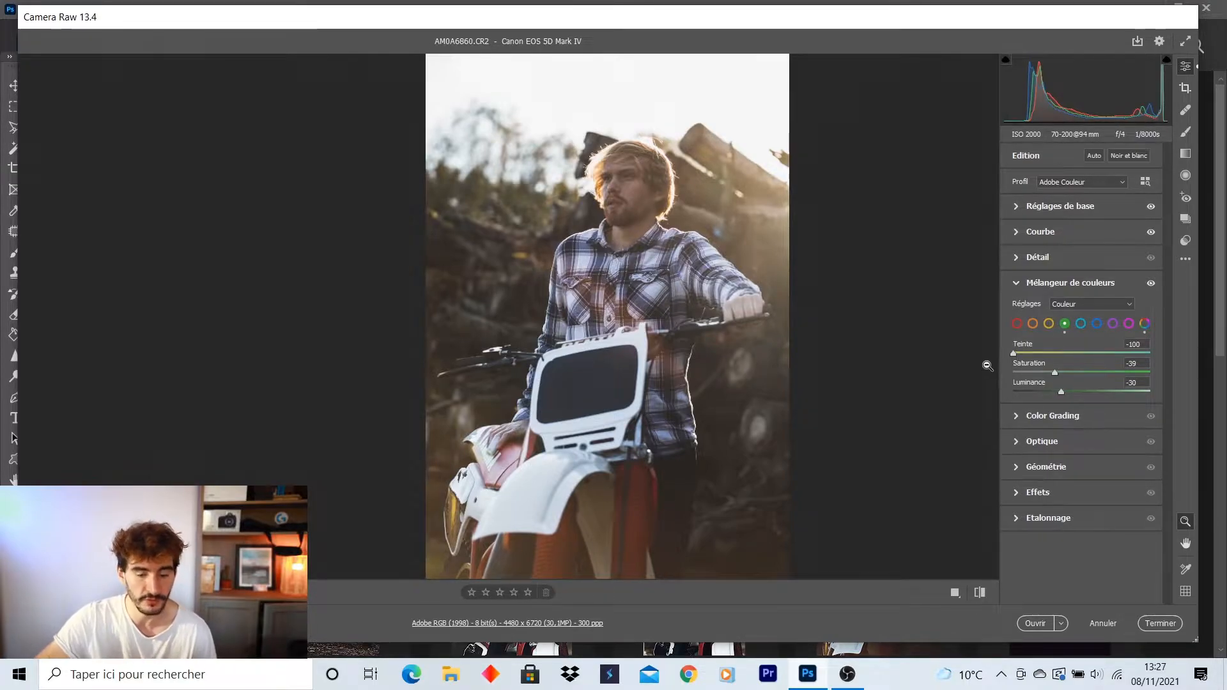
# Set the red range's saturation to -14 and its luminance to +7 in the colour mixer.
pyautogui.click(1018, 324)
pyautogui.moveTo(1083, 370)
pyautogui.mouseDown()
pyautogui.moveTo(1106, 372)
pyautogui.moveTo(1051, 375)
pyautogui.moveTo(1083, 381)
pyautogui.moveTo(1066, 378)
pyautogui.mouseUp()
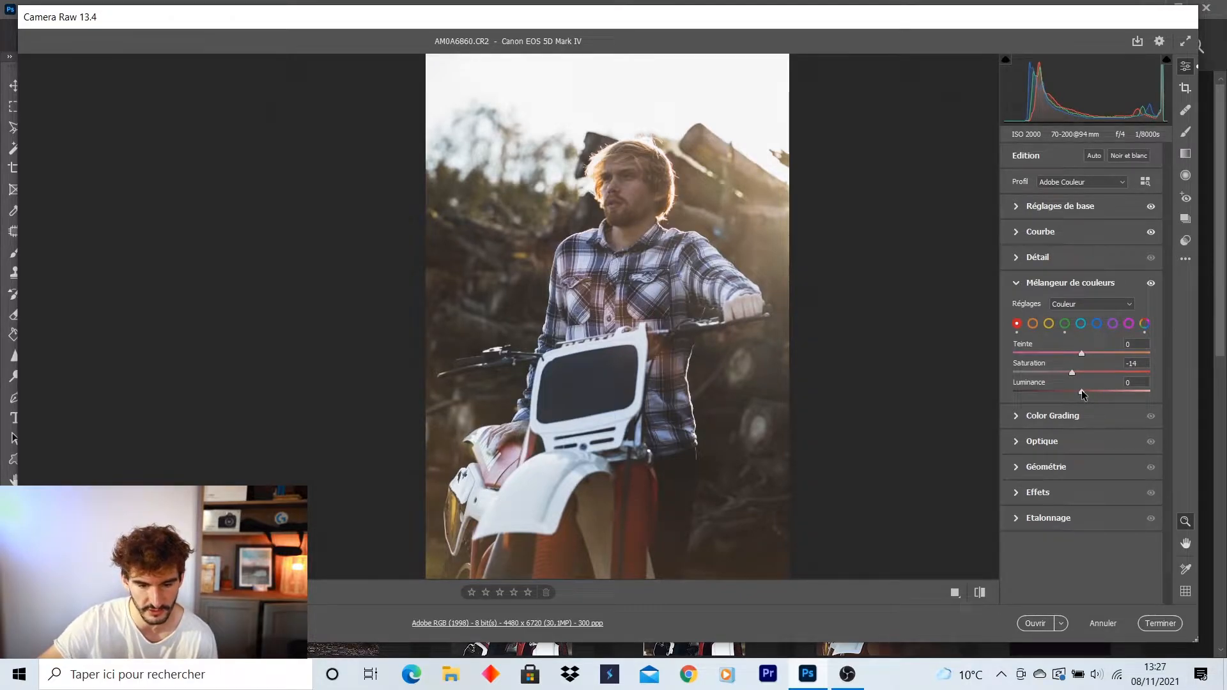
pyautogui.moveTo(1125, 389); pyautogui.dragTo(1087, 390)
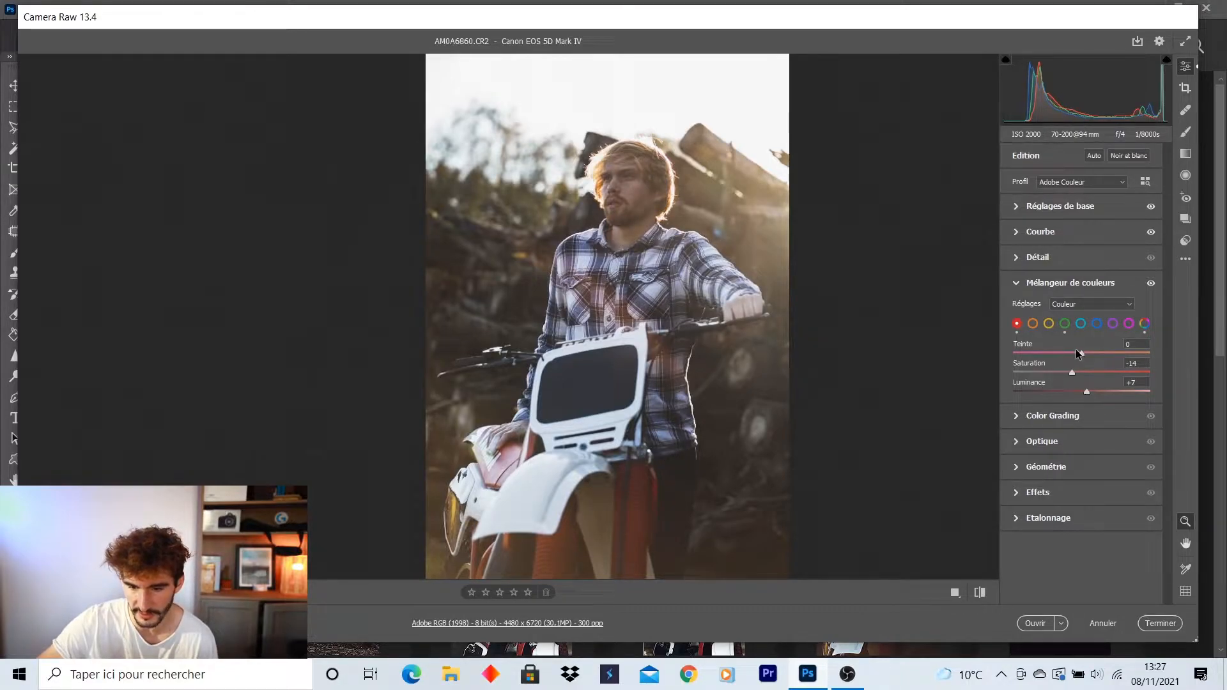
# Set the orange range's saturation to -20 and luminance to +41, keeping its hue at 0, and inspect the photo up close.
pyautogui.click(1033, 323)
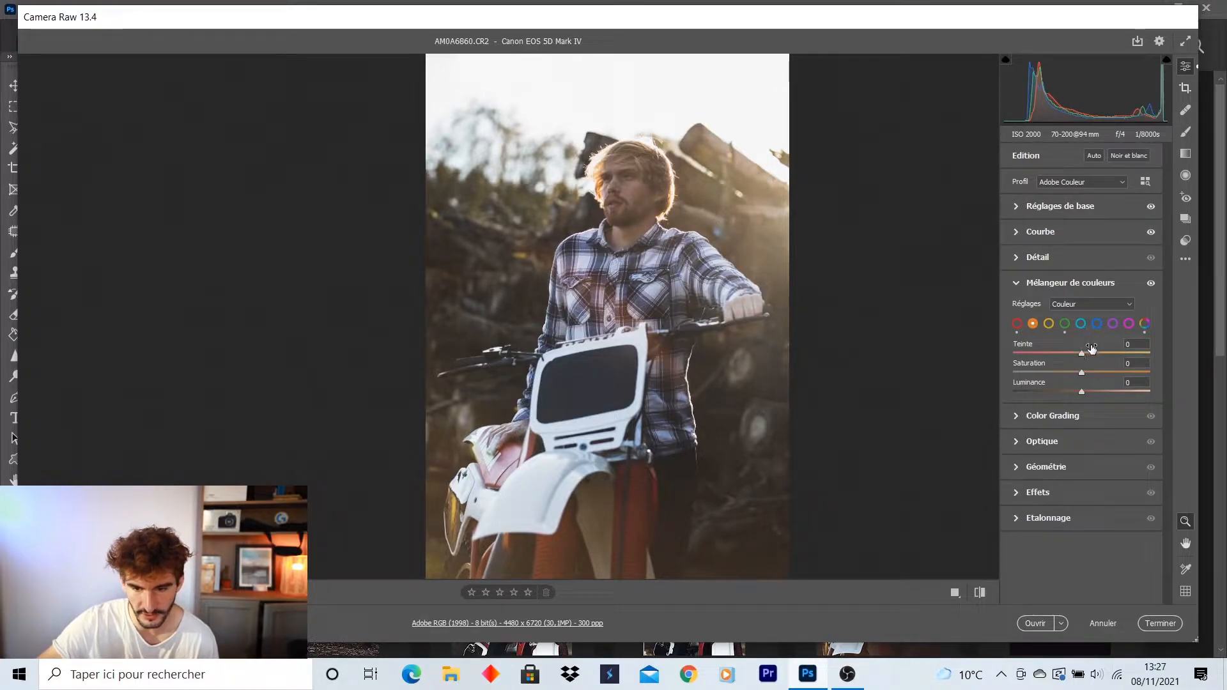
pyautogui.moveTo(1082, 353); pyautogui.dragTo(1059, 354)
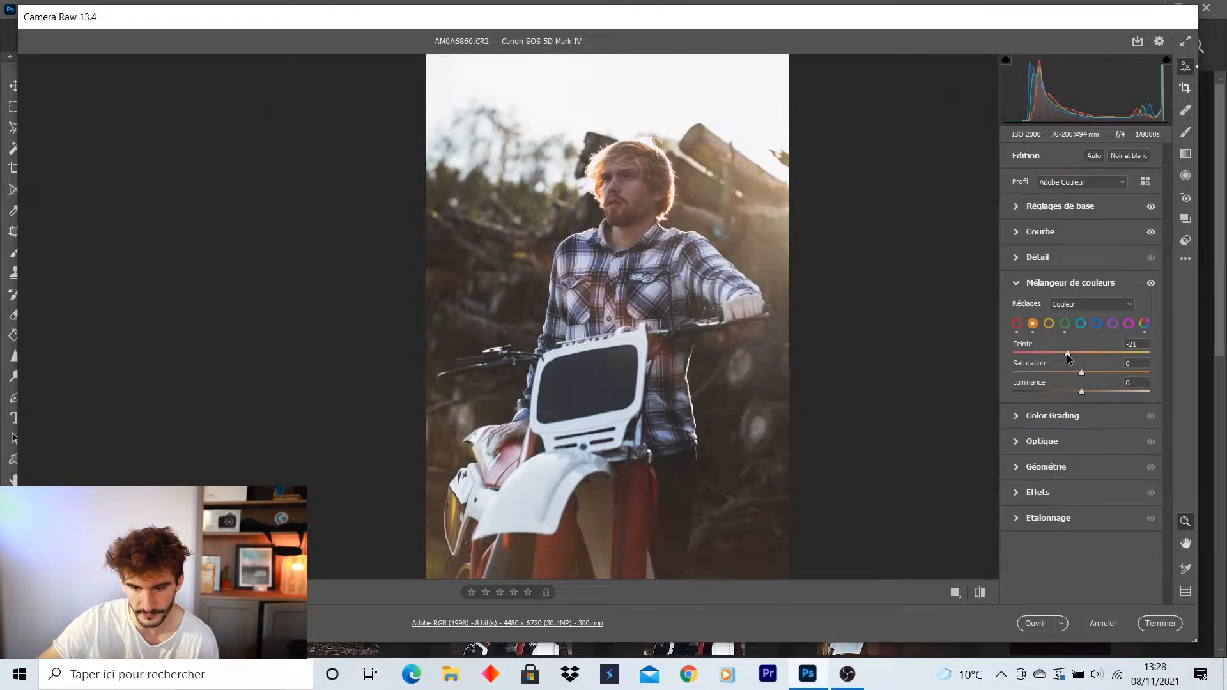
pyautogui.doubleClick(1067, 354)
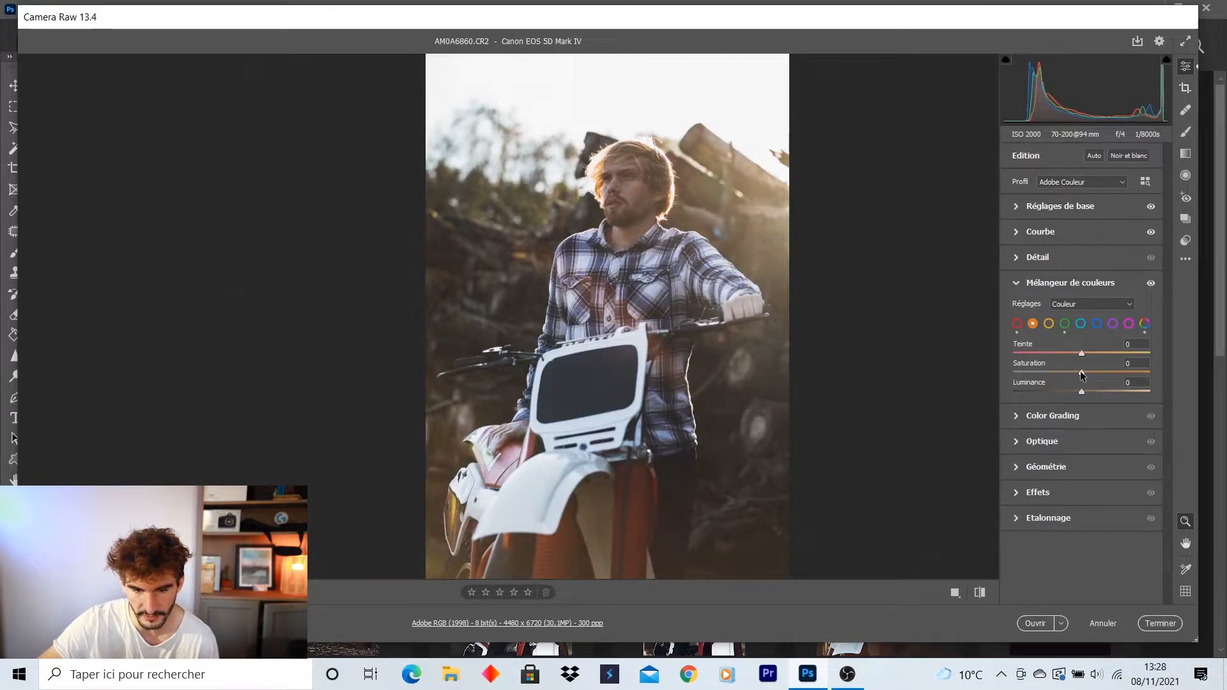
pyautogui.moveTo(1065, 375); pyautogui.dragTo(1110, 393)
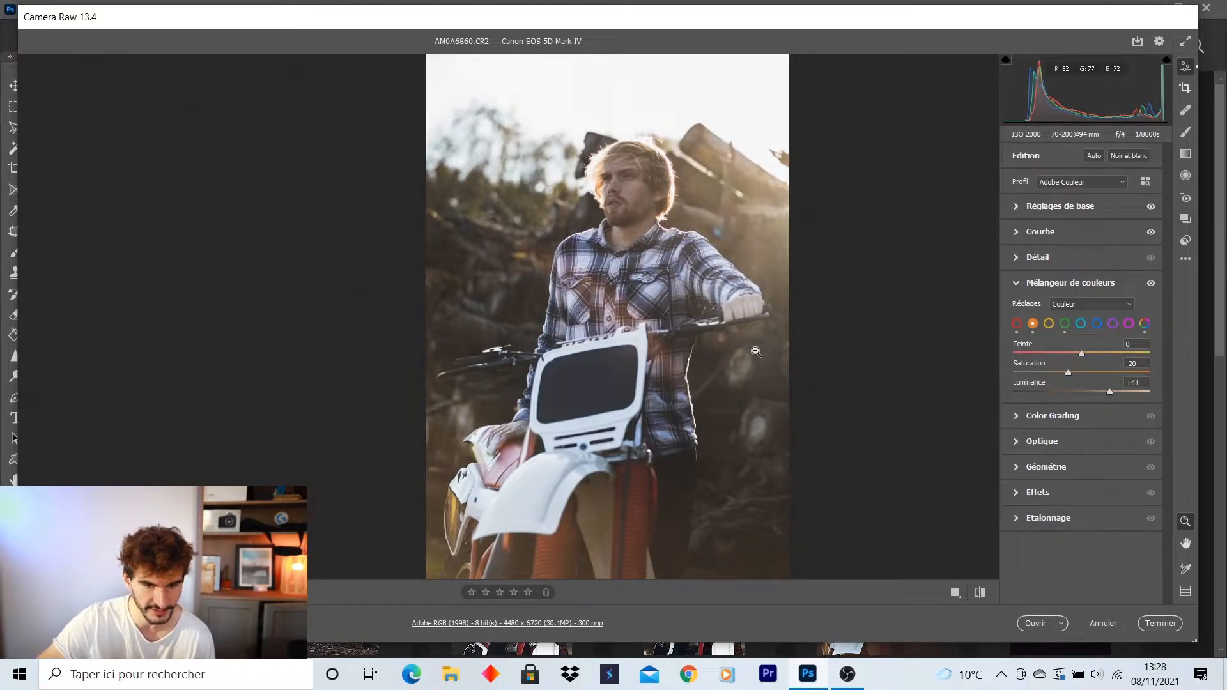
pyautogui.scroll(7, 643, 190)
pyautogui.scroll(-1, 645, 193)
pyautogui.scroll(4, 749, 262)
pyautogui.scroll(-7, 748, 261)
pyautogui.scroll(3, 745, 260)
pyautogui.moveTo(675, 287); pyautogui.dragTo(606, 305)
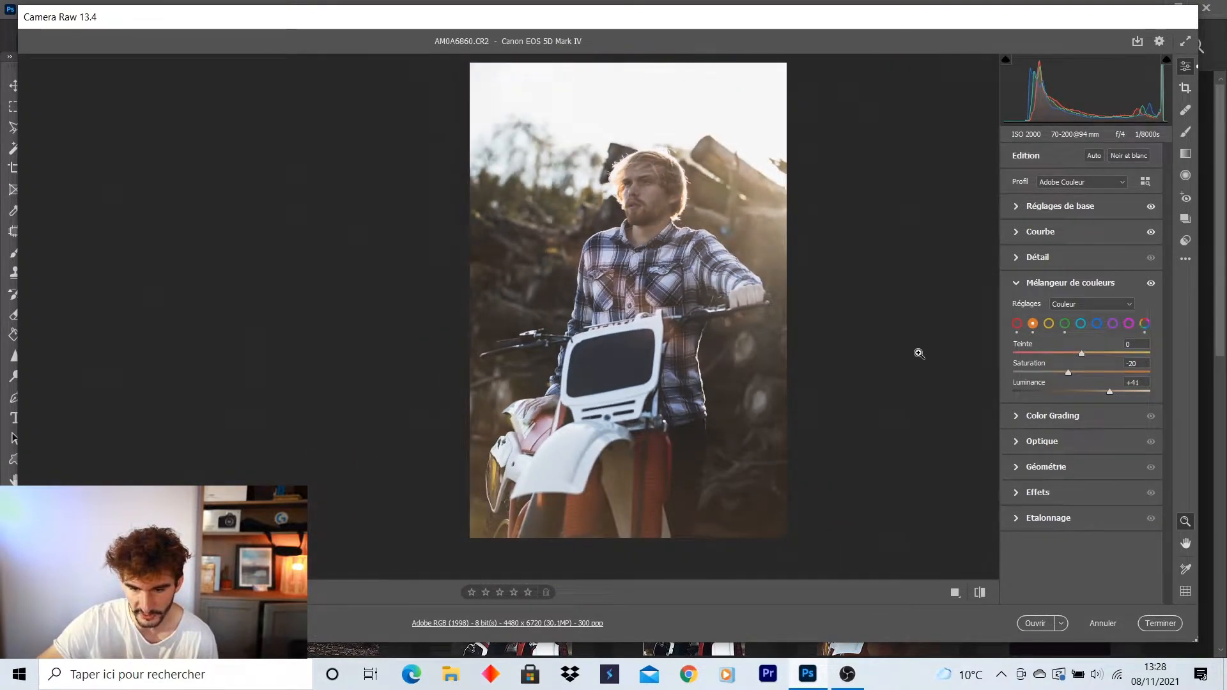
# Set the blue range's saturation to +31 and luminance to +19, and fine-tune its hue.
pyautogui.scroll(2, 913, 352)
pyautogui.click(1097, 323)
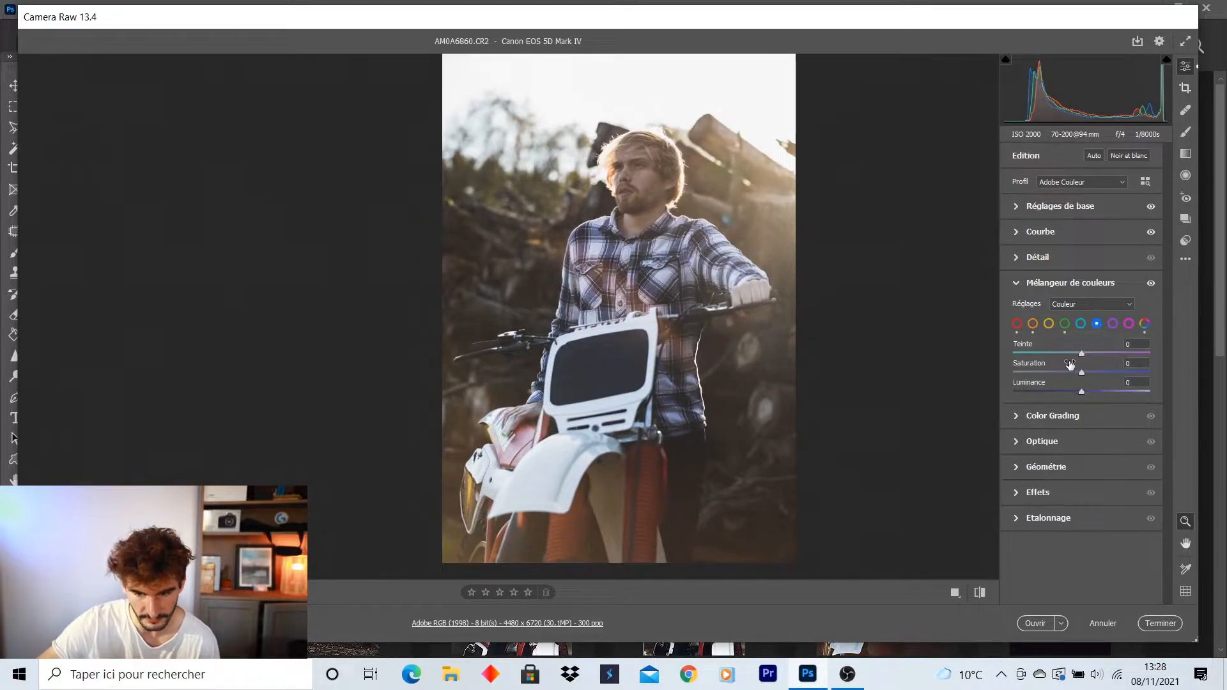
pyautogui.moveTo(1082, 373); pyautogui.dragTo(1095, 396)
pyautogui.moveTo(1080, 352); pyautogui.dragTo(1081, 357)
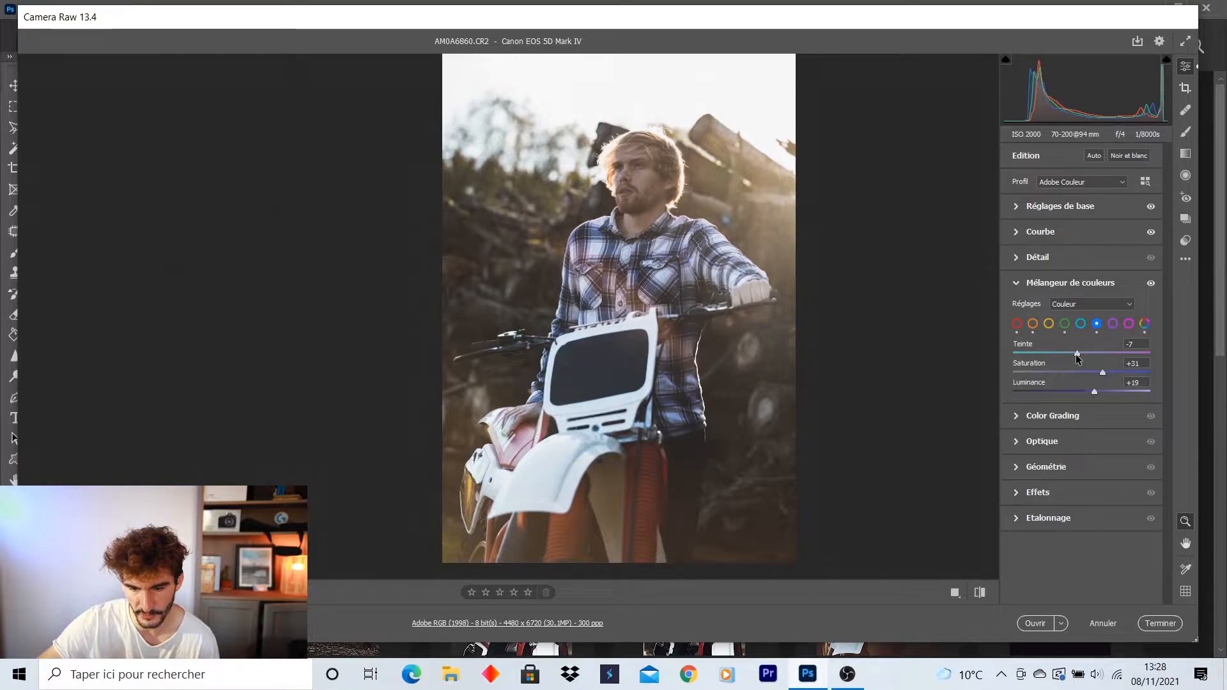
# Set the violet range's hue to -100 and saturation to +12 to turn the shirt bluer.
pyautogui.click(1112, 323)
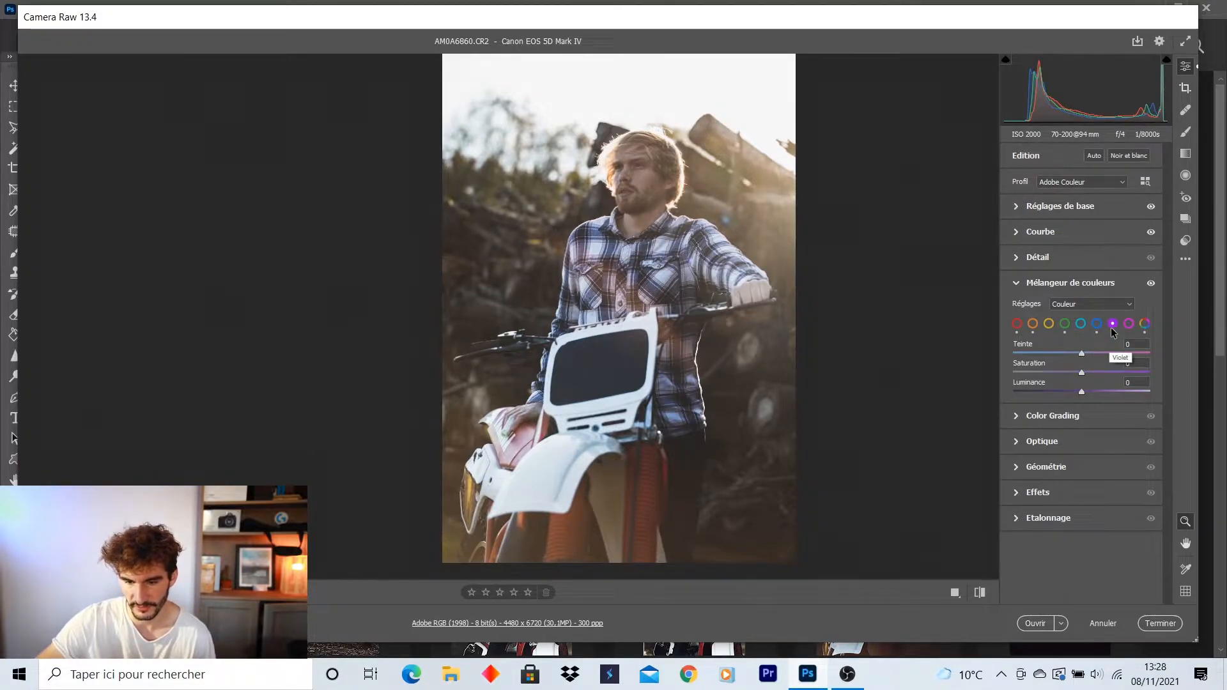
pyautogui.moveTo(1082, 354); pyautogui.dragTo(1012, 354)
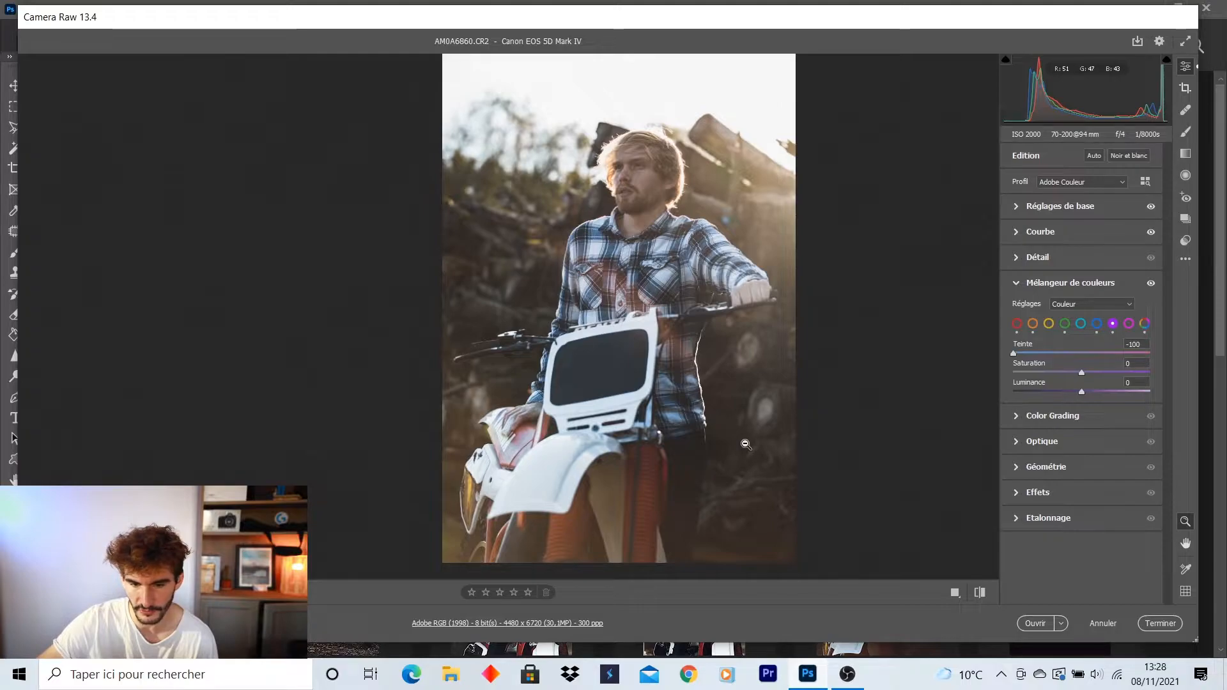
pyautogui.doubleClick(1013, 354)
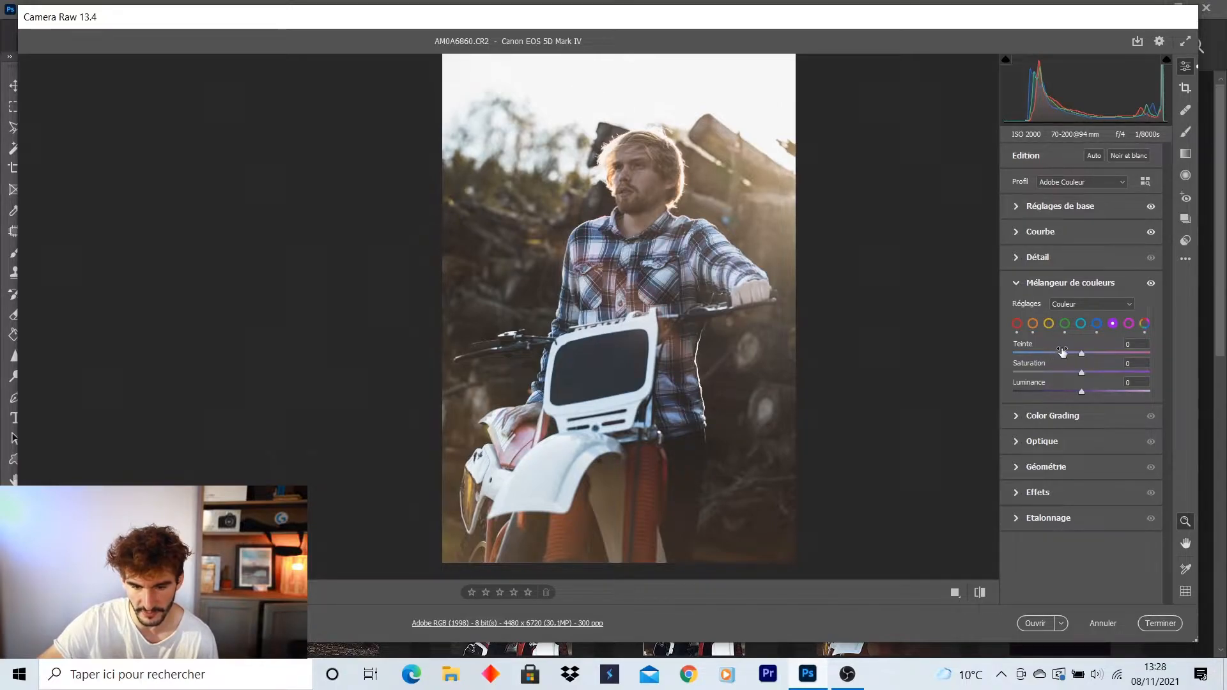
pyautogui.moveTo(1081, 353); pyautogui.dragTo(882, 355)
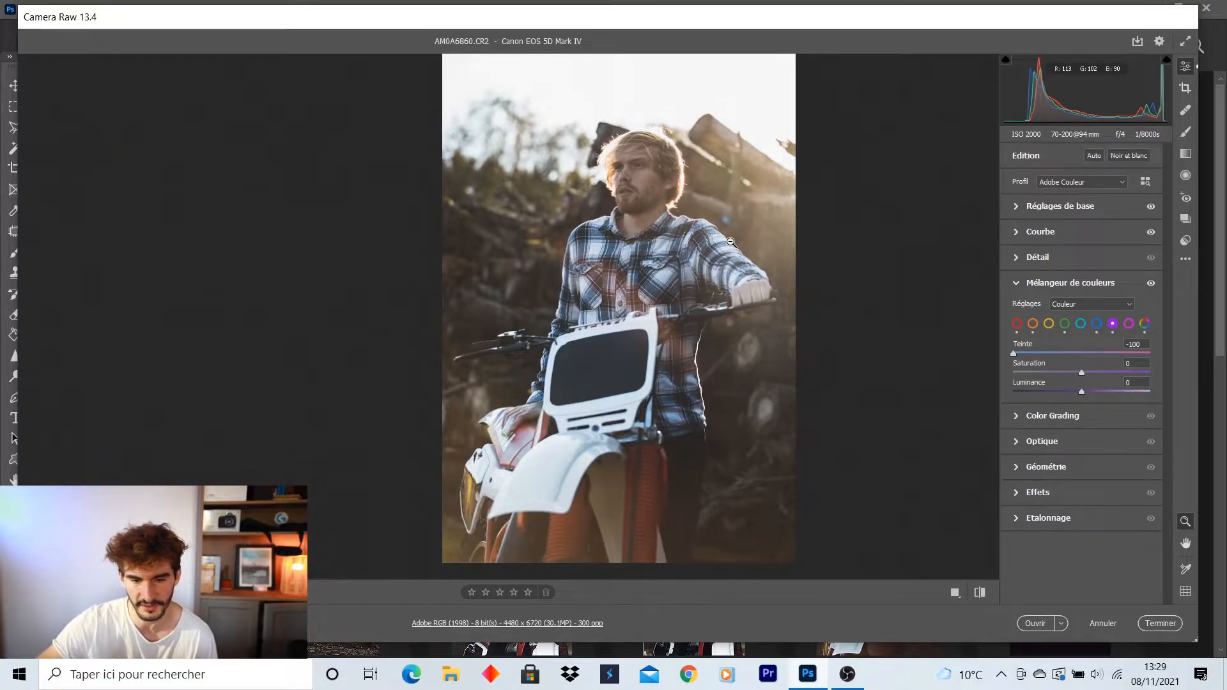
pyautogui.moveTo(1082, 374)
pyautogui.mouseDown()
pyautogui.moveTo(1111, 373)
pyautogui.moveTo(1094, 374)
pyautogui.mouseUp()
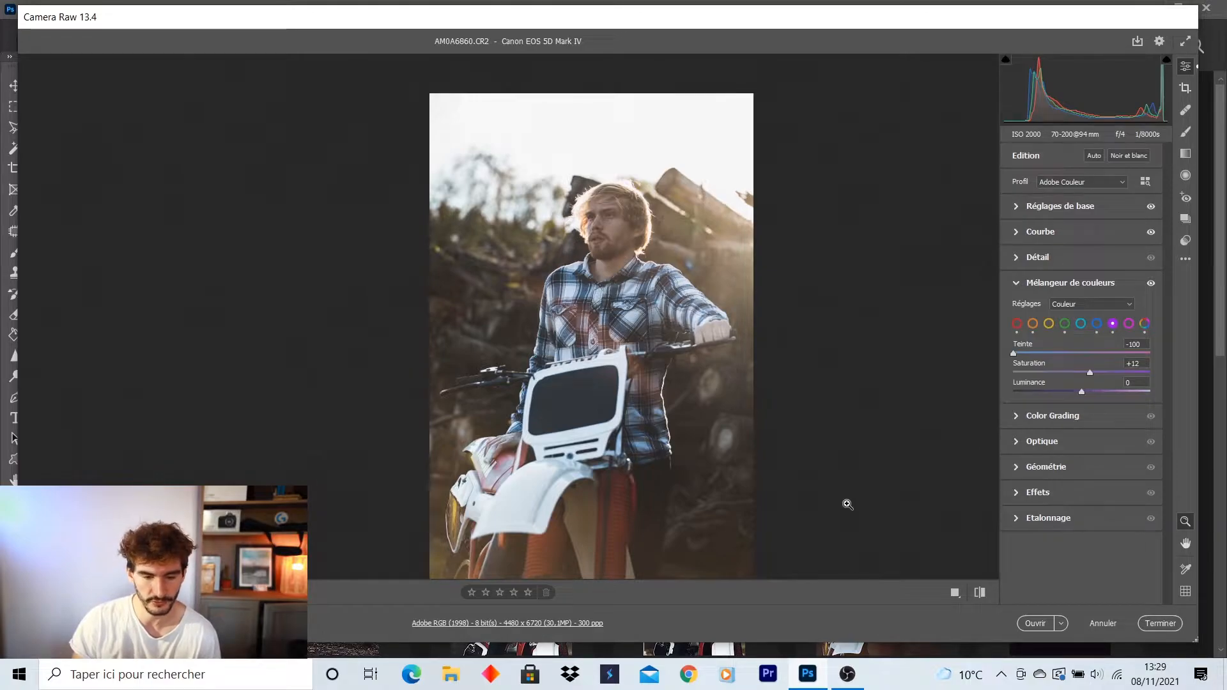
# In the calibration settings, set blue primary hue -23 and saturation -35, and green primary hue +6 and saturation +19.
pyautogui.click(1044, 519)
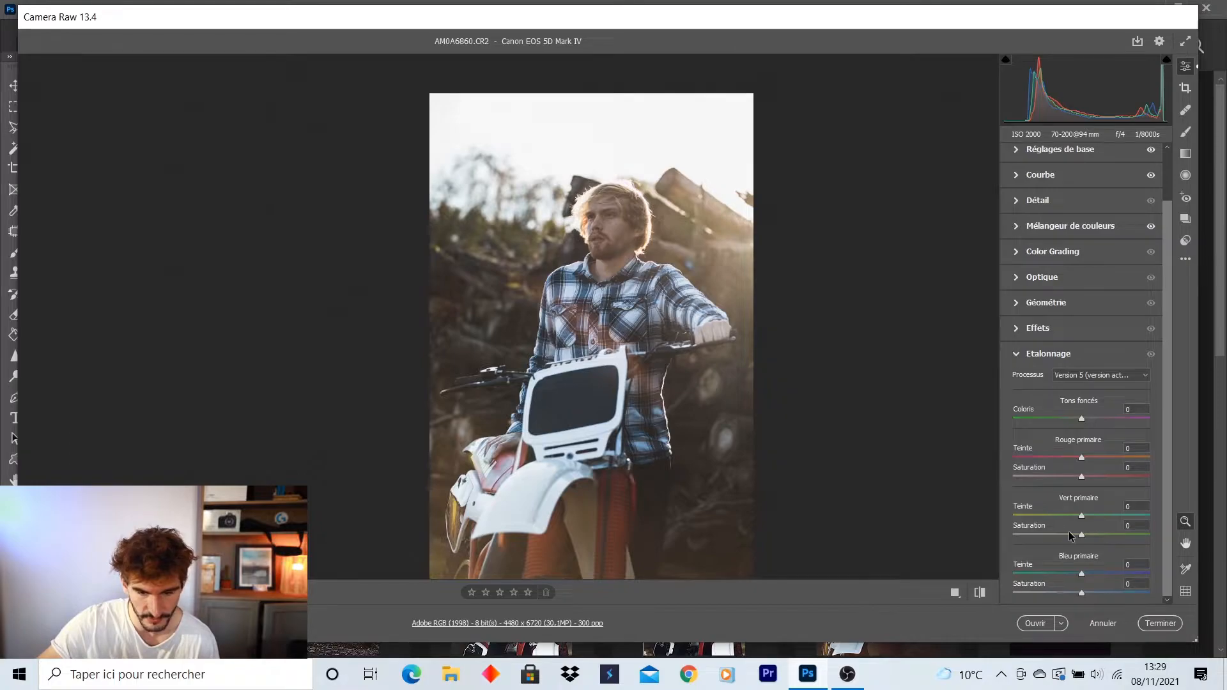
pyautogui.moveTo(1073, 574); pyautogui.dragTo(1072, 575)
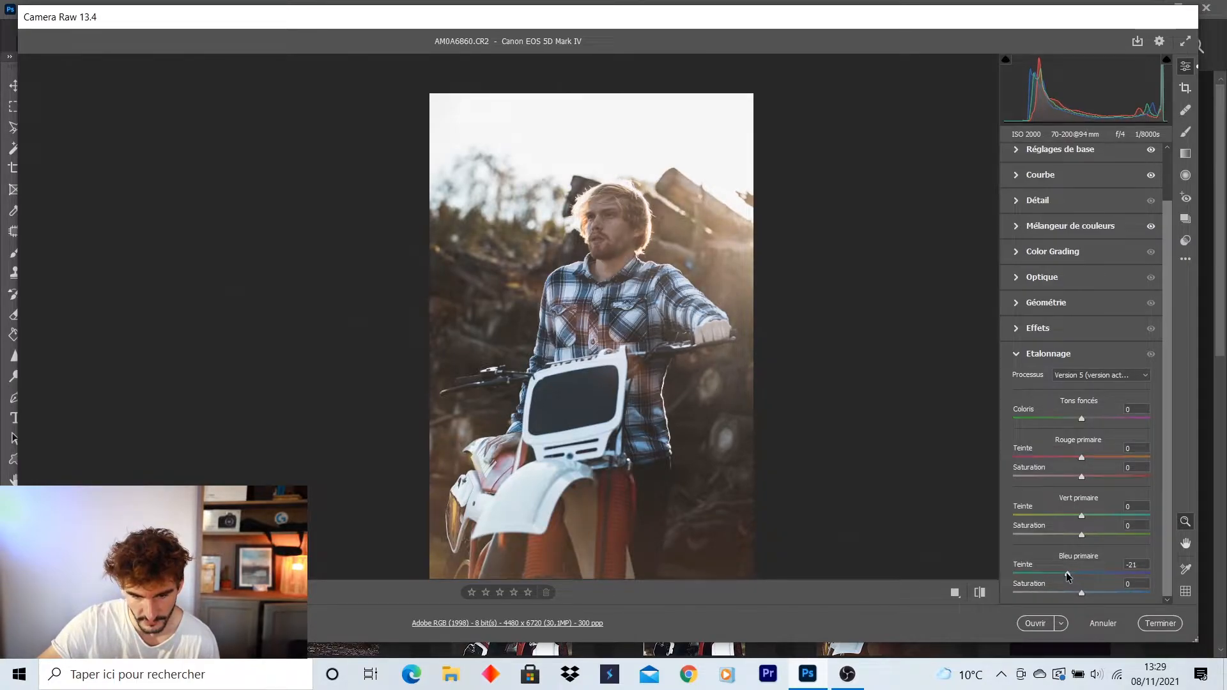
pyautogui.moveTo(1066, 573); pyautogui.dragTo(1064, 574)
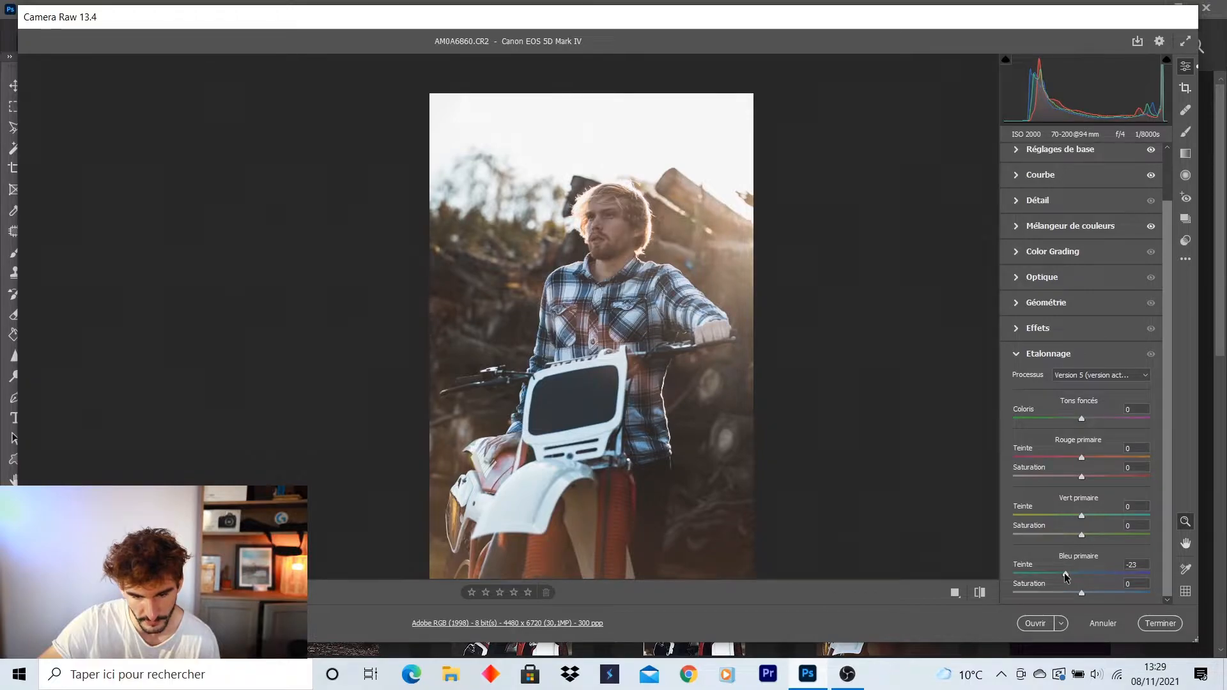
pyautogui.moveTo(1081, 593); pyautogui.dragTo(1054, 593)
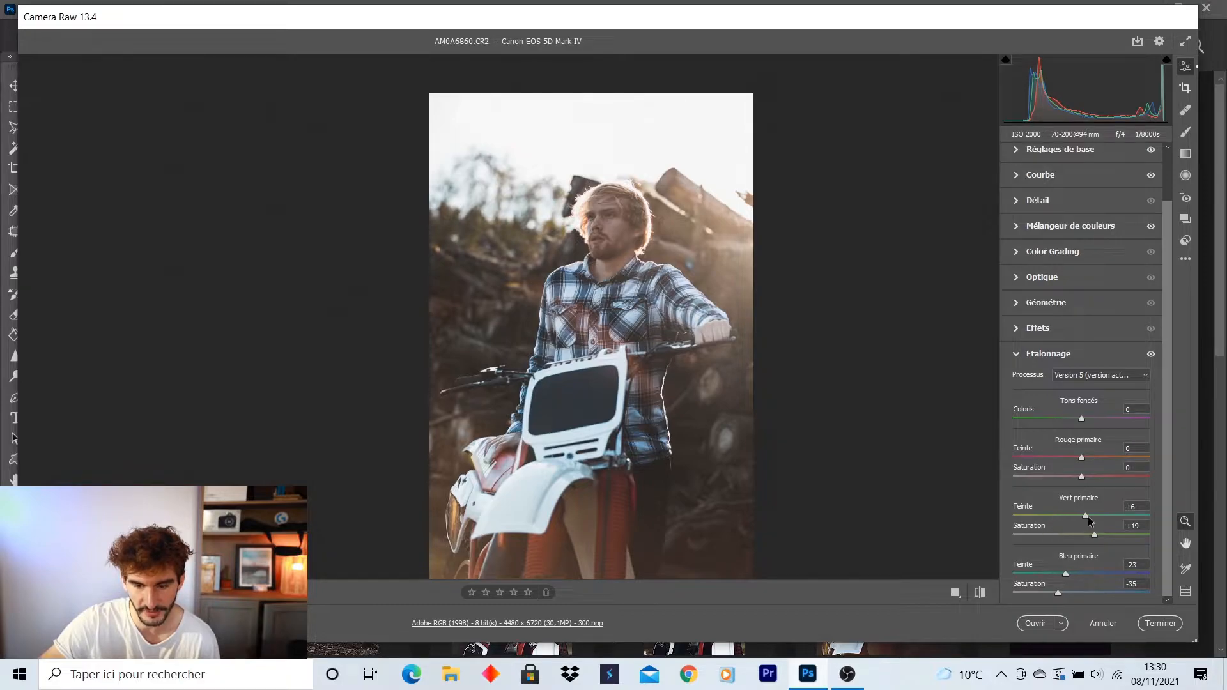
pyautogui.moveTo(1082, 458); pyautogui.dragTo(1225, 458)
pyautogui.moveTo(1066, 459); pyautogui.dragTo(1096, 456)
pyautogui.doubleClick(1095, 456)
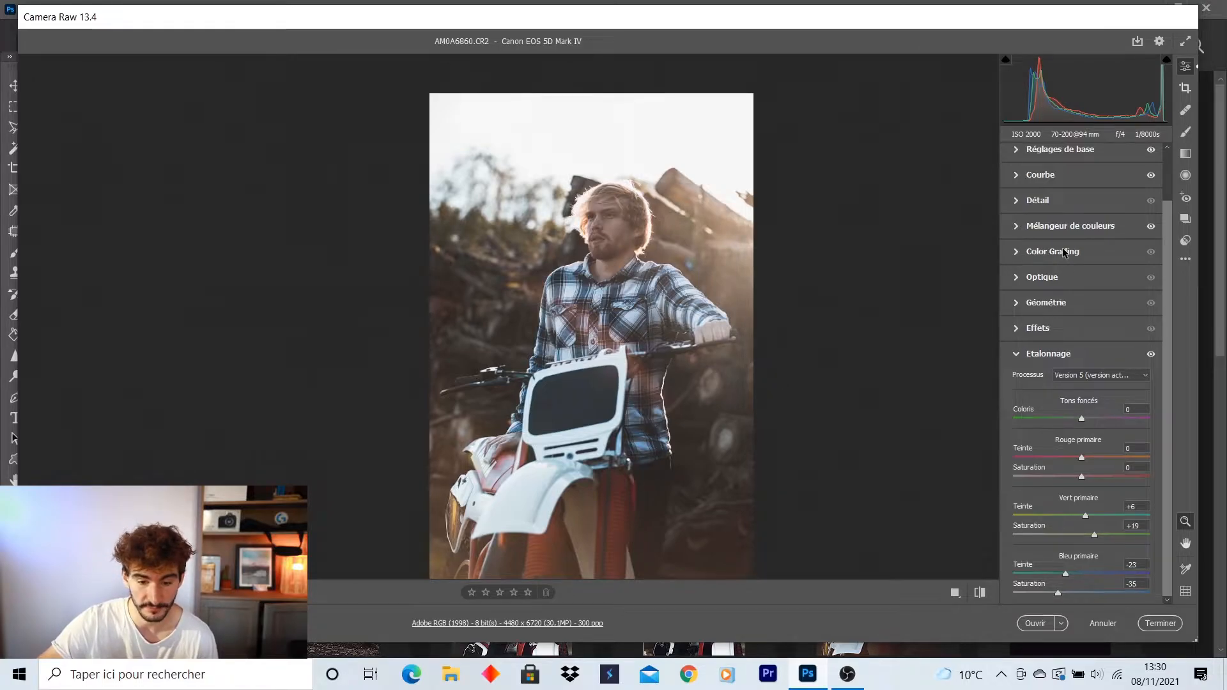
# Add a diagonal graduated filter from the sunlit corner to the rider's collar, with exposure +0.50 and highlights +12.
pyautogui.press('g')
pyautogui.moveTo(787, 97); pyautogui.dragTo(624, 235)
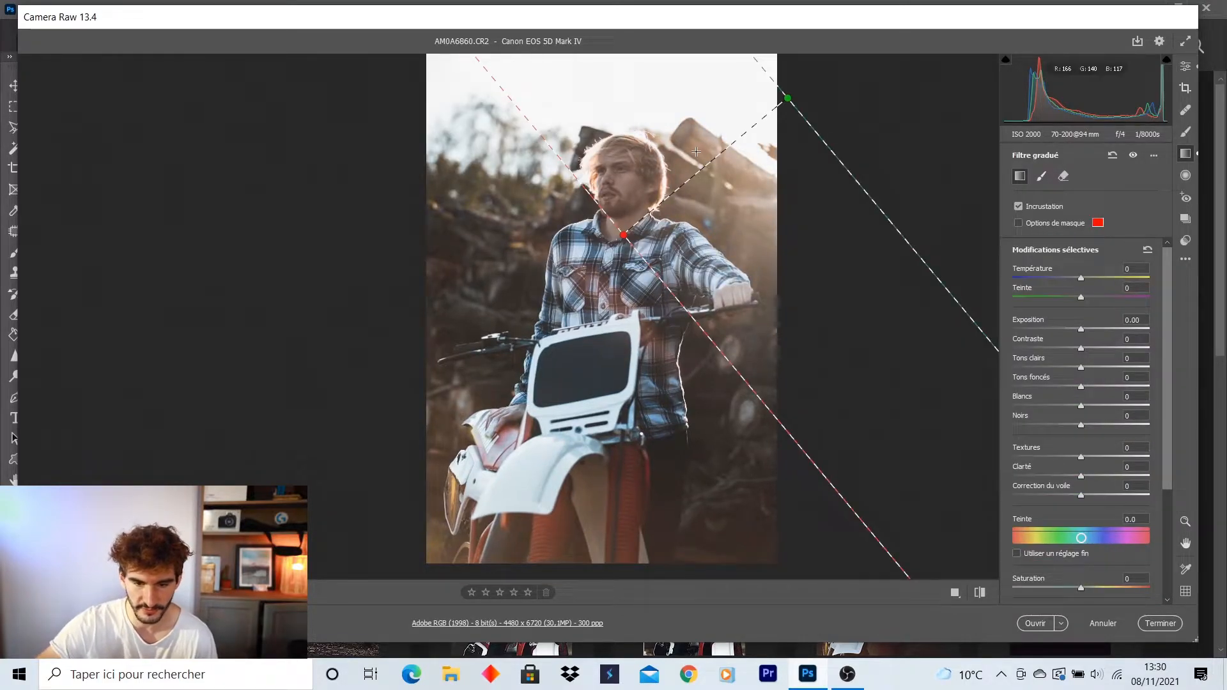
pyautogui.moveTo(700, 171); pyautogui.dragTo(699, 173)
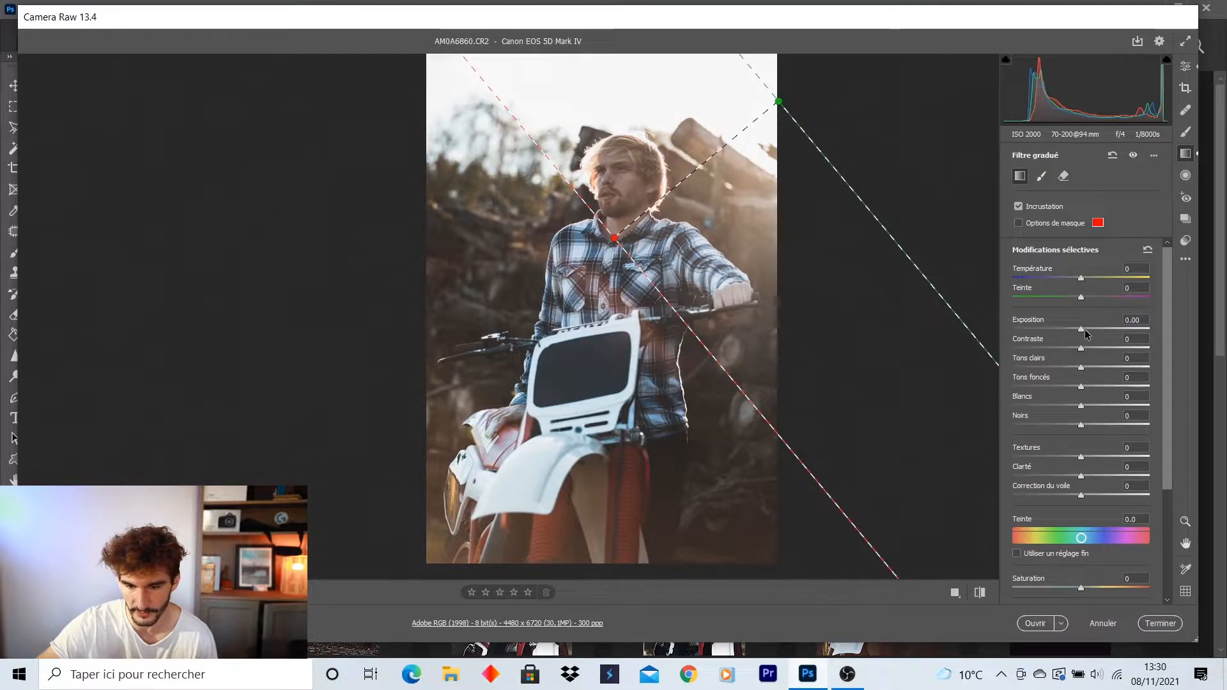
pyautogui.moveTo(1081, 329); pyautogui.dragTo(1090, 368)
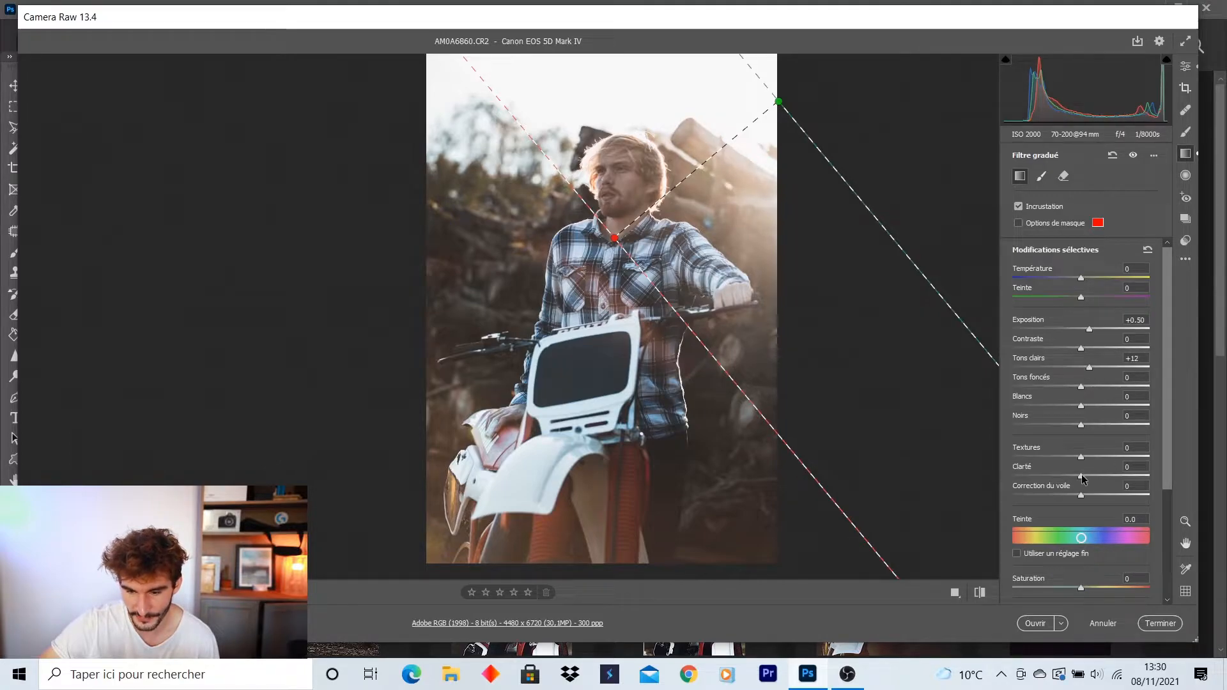
# Set the graduated filter's dehaze to -31 and shift the filter slightly towards the sunlit corner.
pyautogui.moveTo(699, 167); pyautogui.dragTo(723, 174)
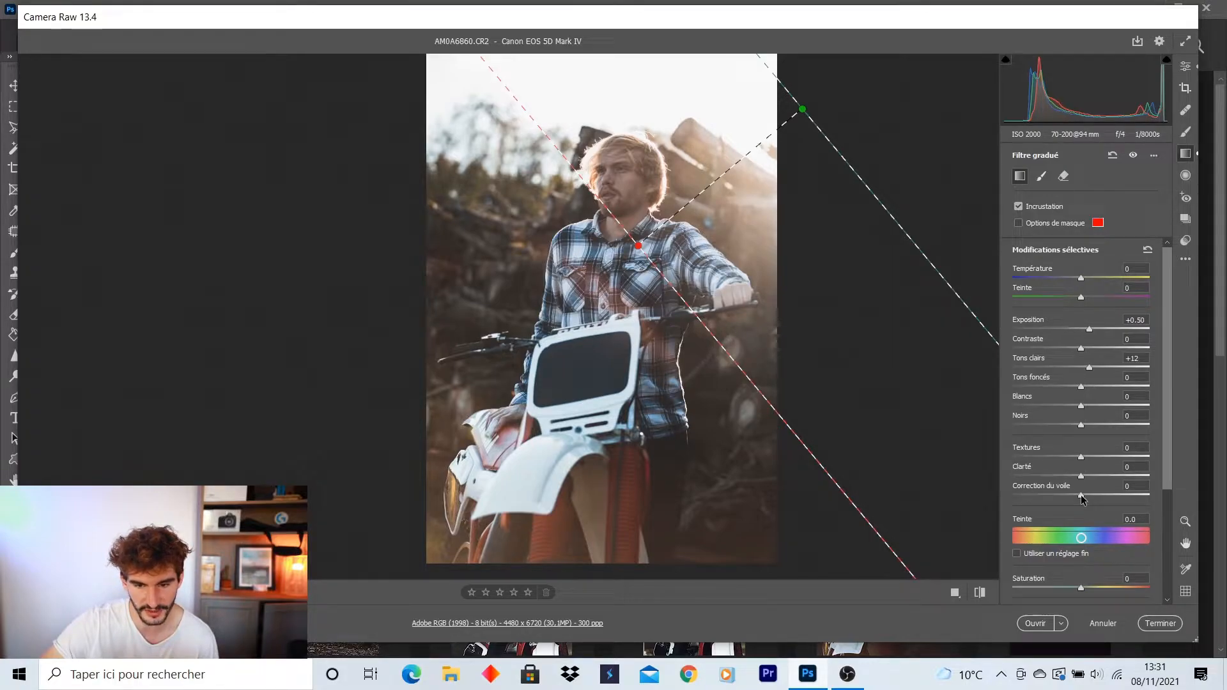
pyautogui.moveTo(1082, 499); pyautogui.dragTo(1038, 498)
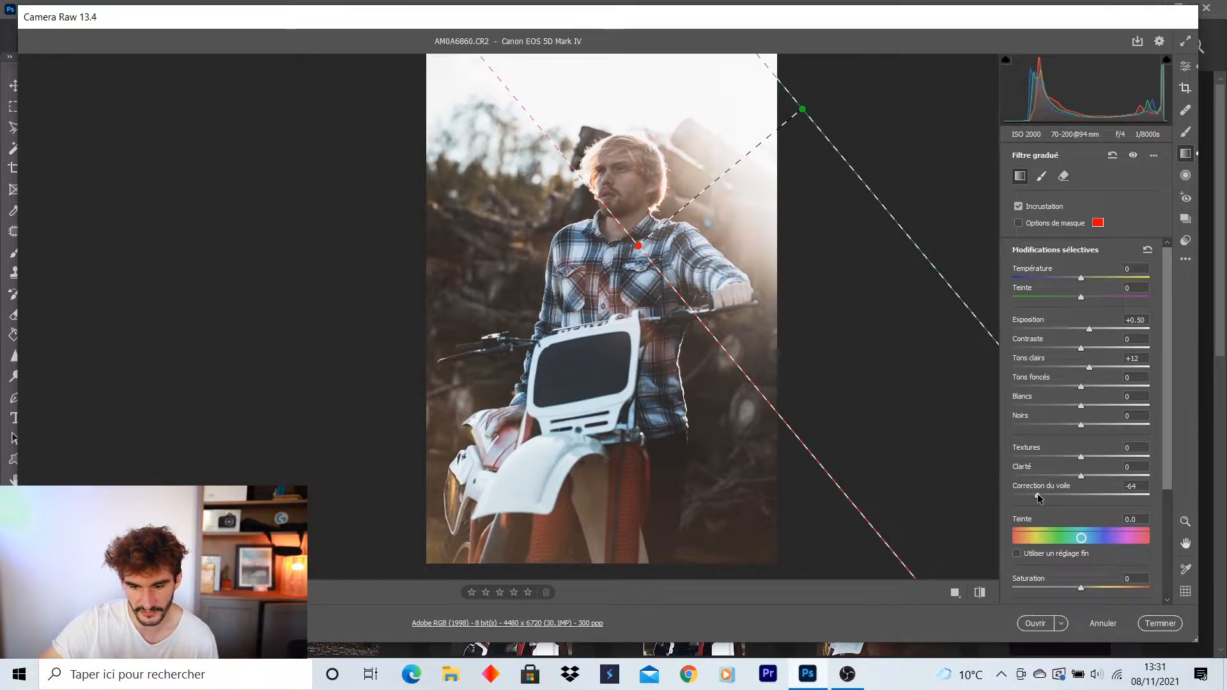
pyautogui.moveTo(661, 226); pyautogui.dragTo(657, 228)
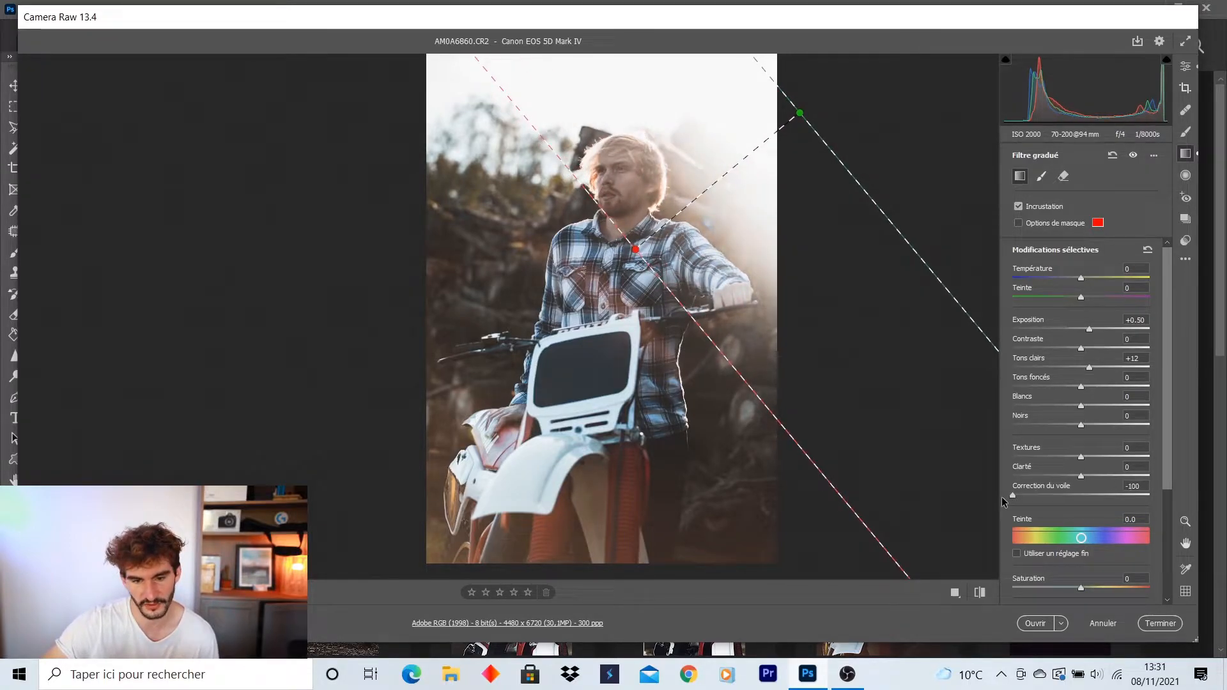
pyautogui.moveTo(1037, 497); pyautogui.dragTo(1060, 498)
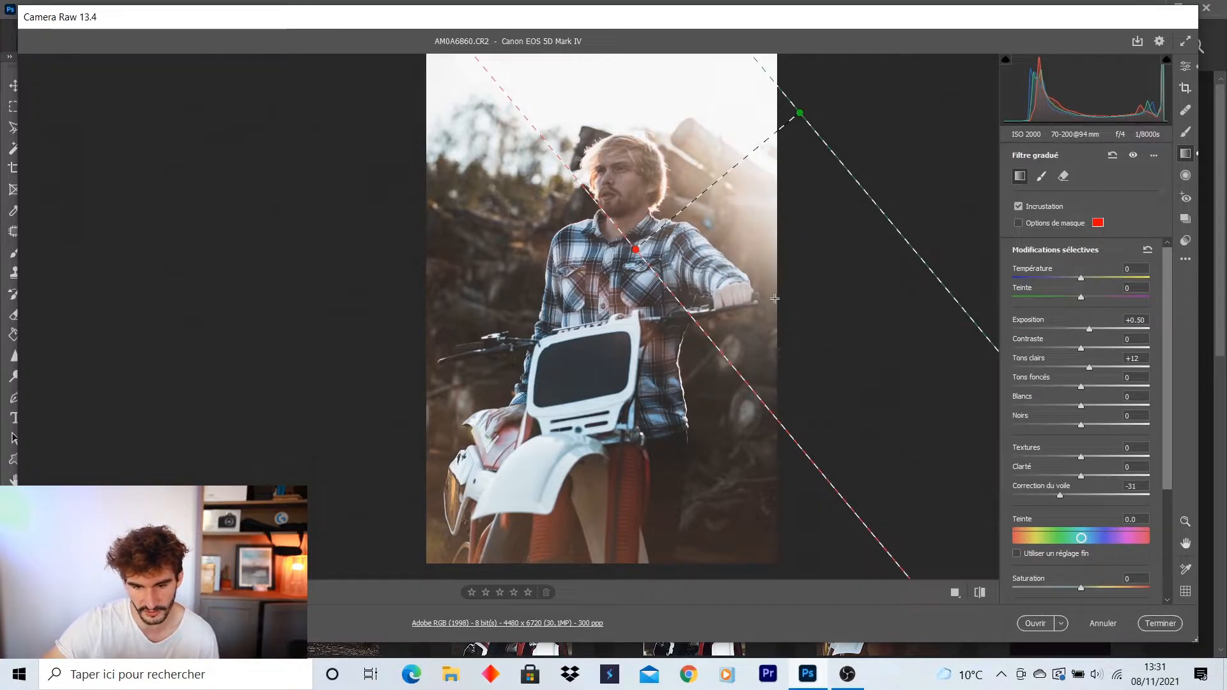
pyautogui.moveTo(674, 227); pyautogui.dragTo(678, 219)
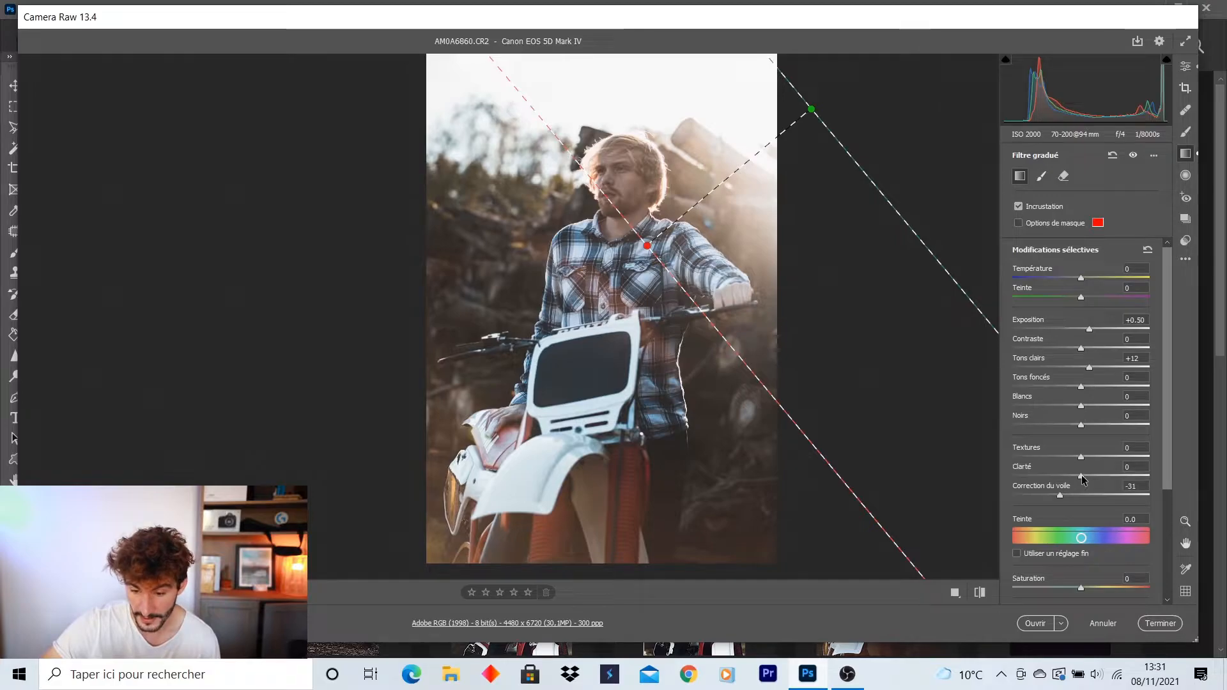
# Set the sunlight graduated filter's clarity to -9 and finish editing that filter.
pyautogui.moveTo(1081, 475); pyautogui.dragTo(1075, 476)
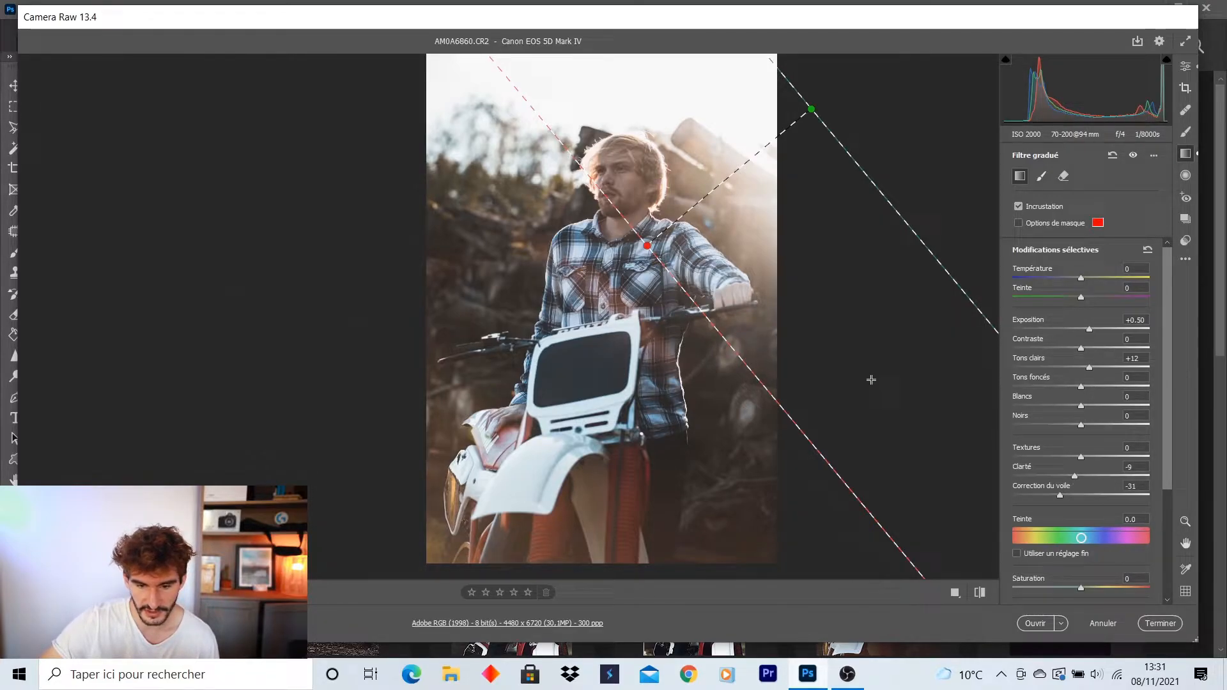
pyautogui.press('e')
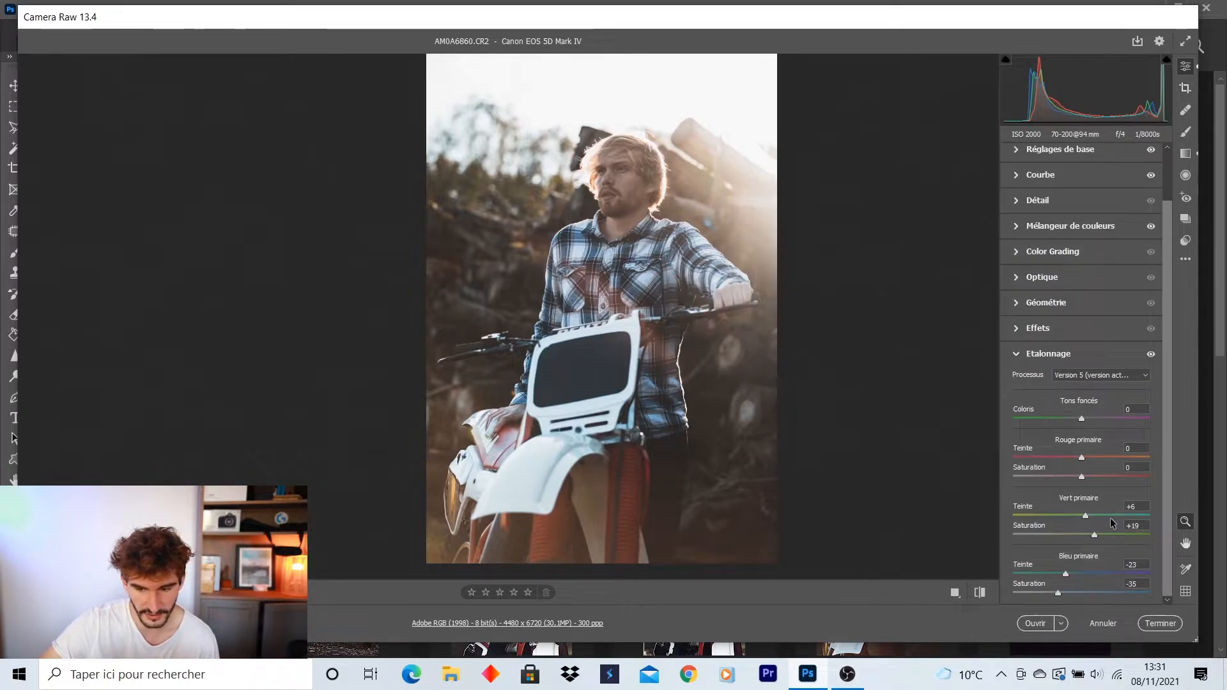
# Brush an adjustment over the rider's face and upper shirt with shadows -11, whites +7 and blacks -4.
pyautogui.click(1186, 132)
pyautogui.scroll(-10, 659, 358)
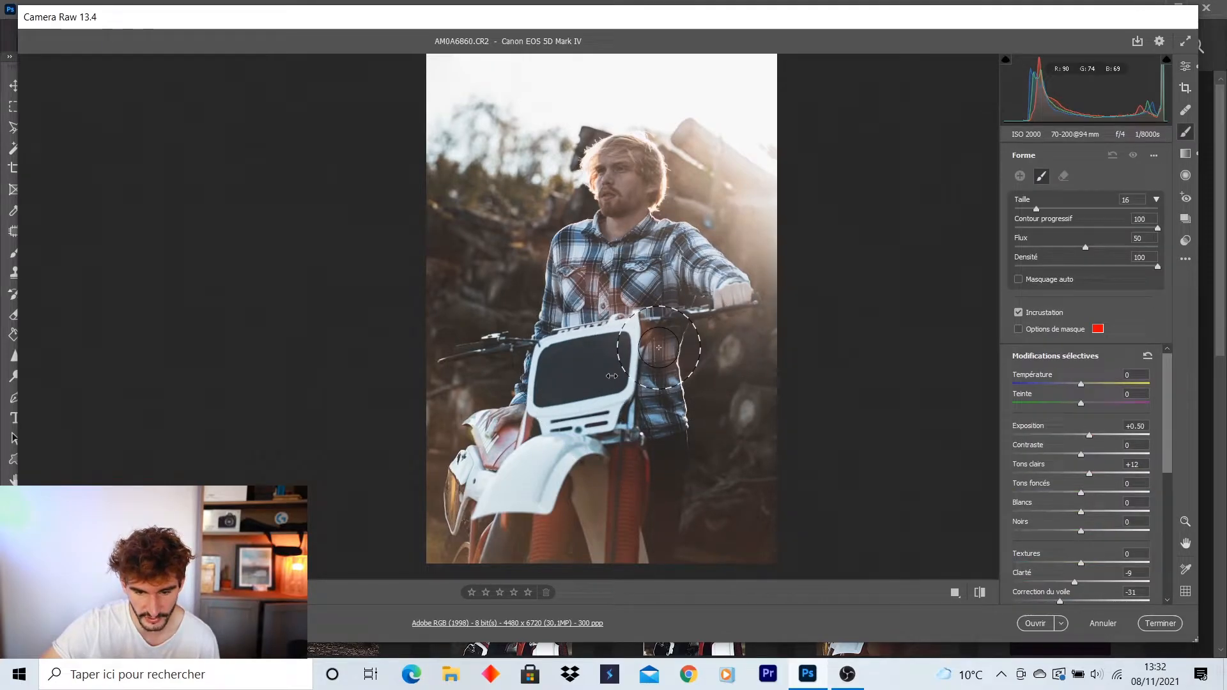
pyautogui.moveTo(629, 180)
pyautogui.mouseDown()
pyautogui.moveTo(629, 345)
pyautogui.moveTo(614, 403)
pyautogui.moveTo(581, 435)
pyautogui.moveTo(633, 464)
pyautogui.moveTo(653, 500)
pyautogui.moveTo(575, 495)
pyautogui.moveTo(630, 281)
pyautogui.mouseUp()
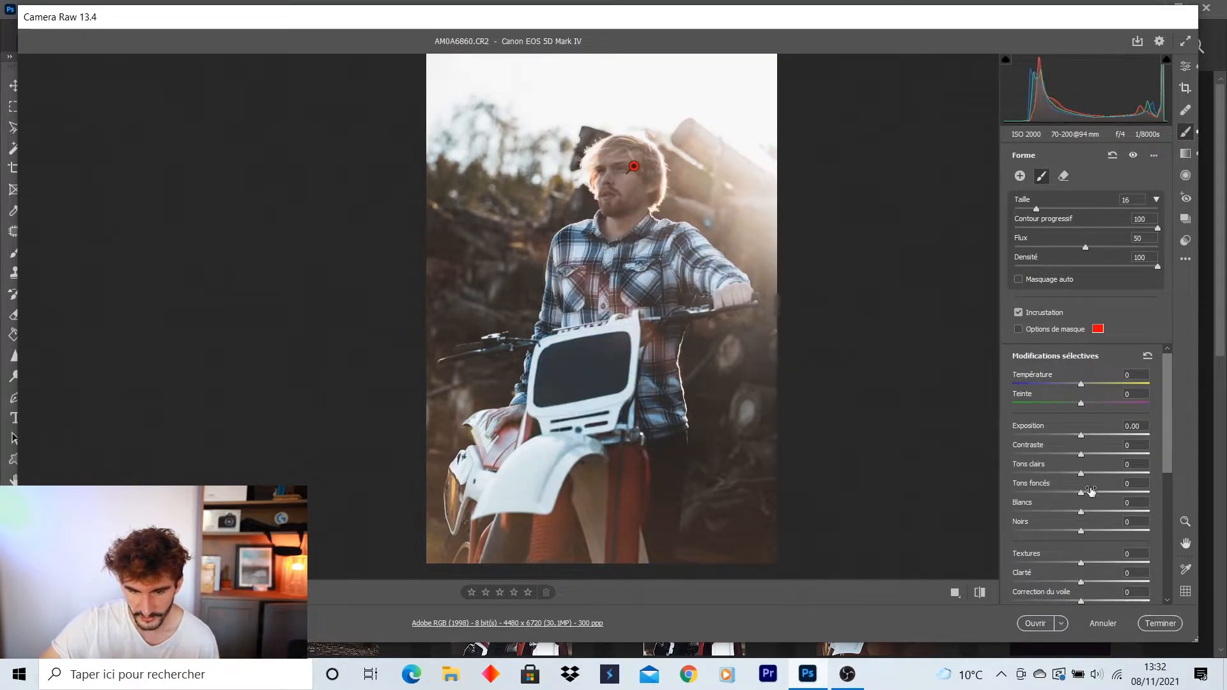
pyautogui.moveTo(1091, 491); pyautogui.dragTo(1074, 497)
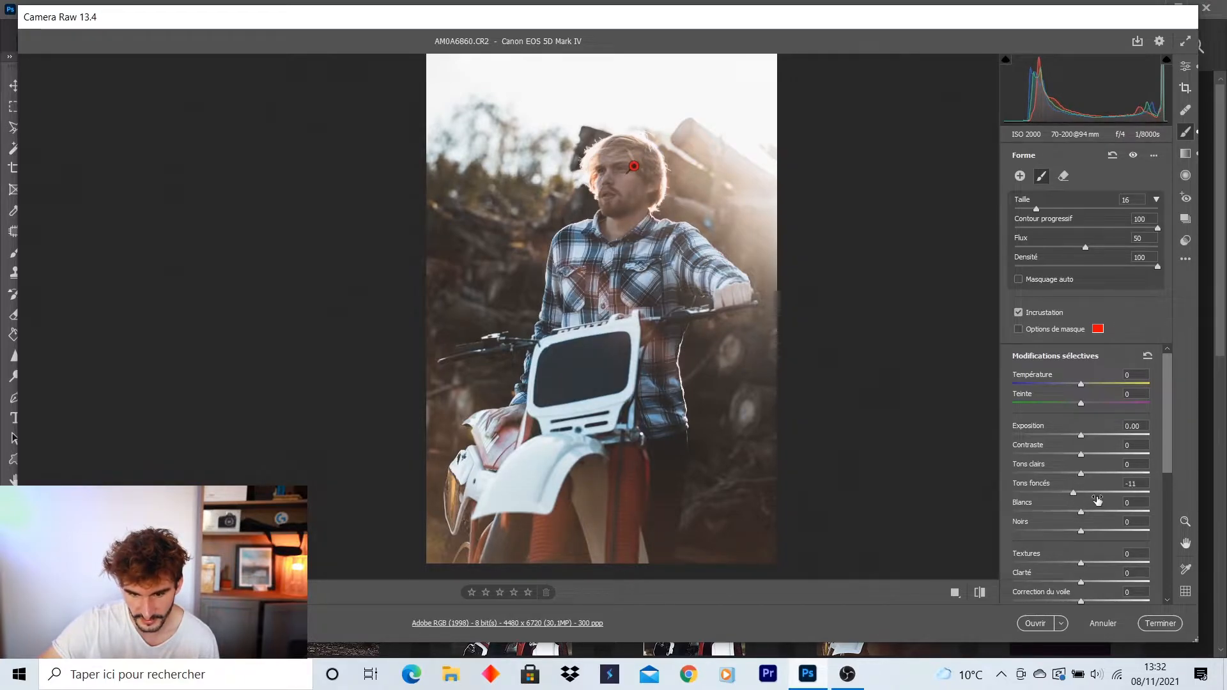
pyautogui.moveTo(1082, 514)
pyautogui.mouseDown()
pyautogui.moveTo(1095, 511)
pyautogui.moveTo(1077, 537)
pyautogui.mouseUp()
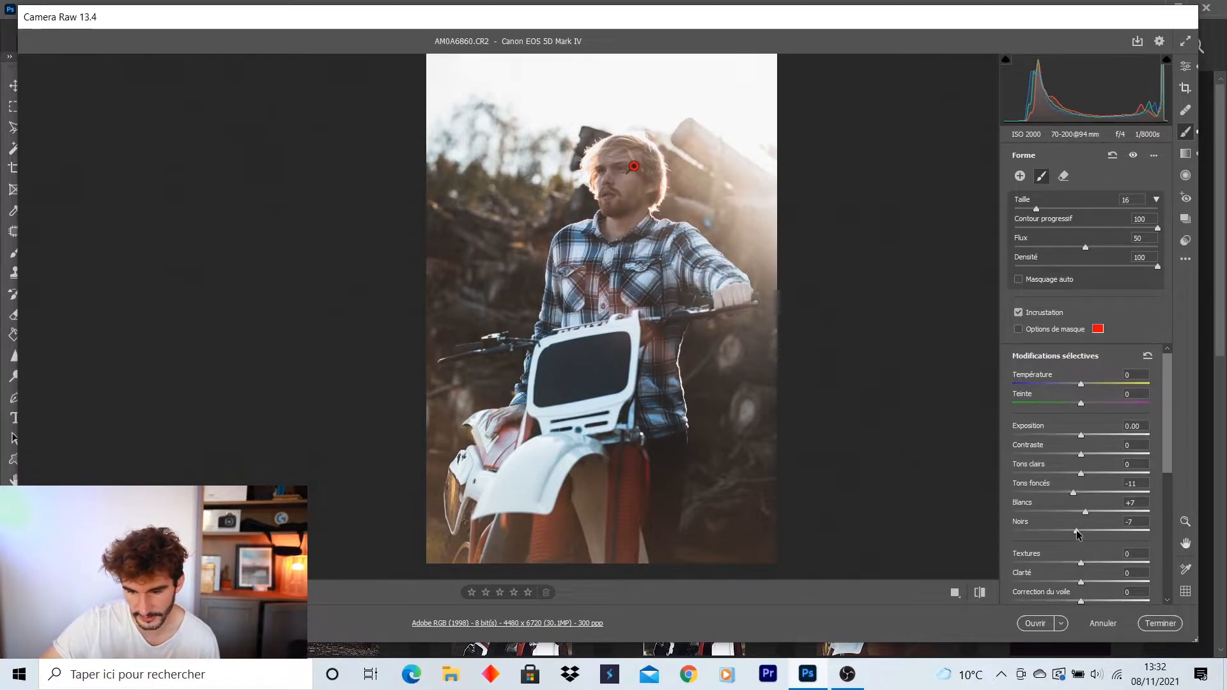
# Paint a second brush adjustment over the rider's hair, face and neck, checking its coverage with the mask overlay.
pyautogui.click(1185, 66)
pyautogui.click(705, 161)
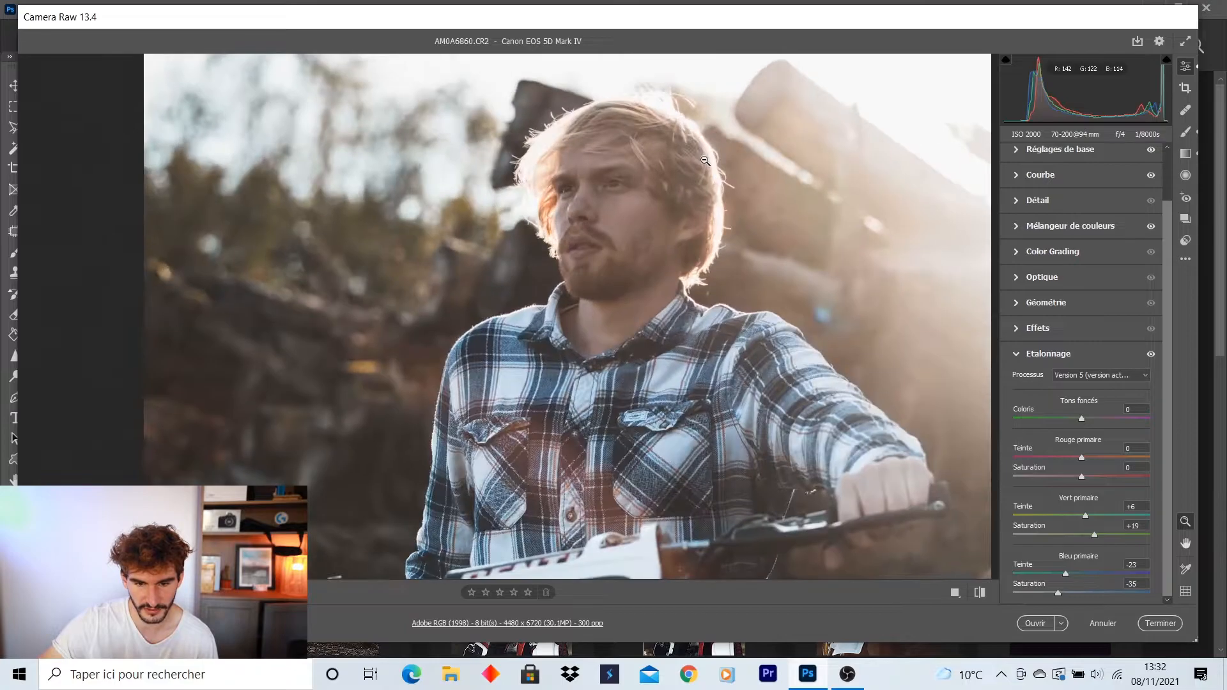
pyautogui.click(705, 160)
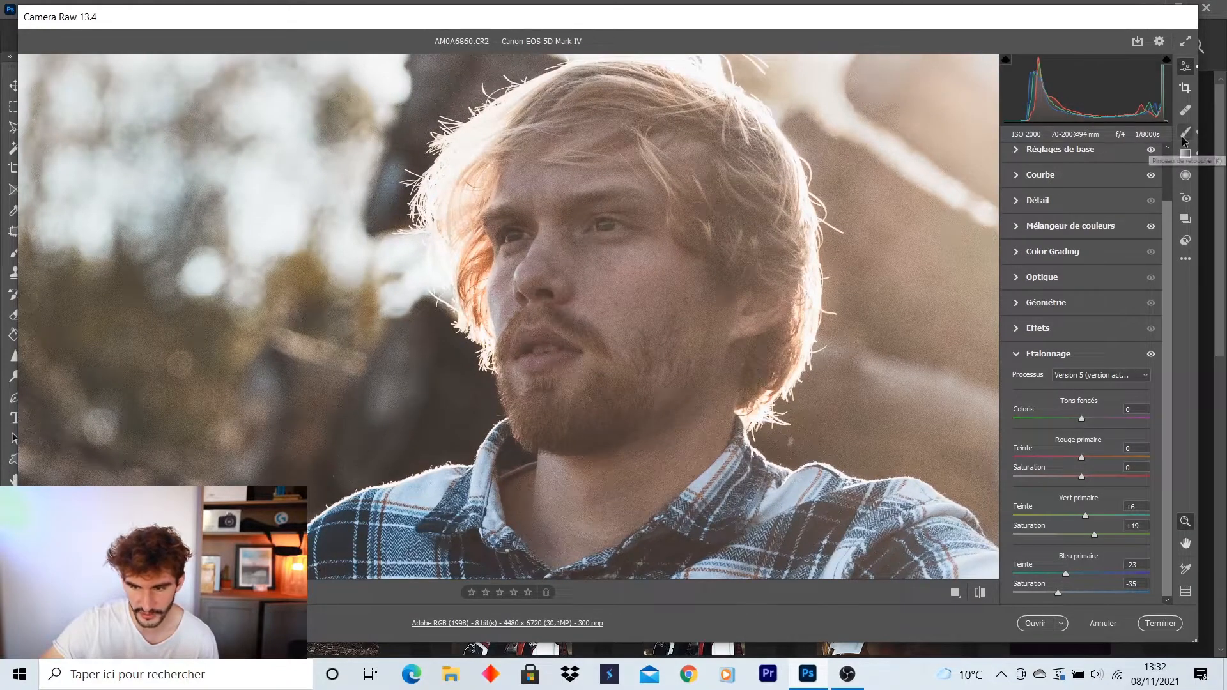
pyautogui.click(1183, 136)
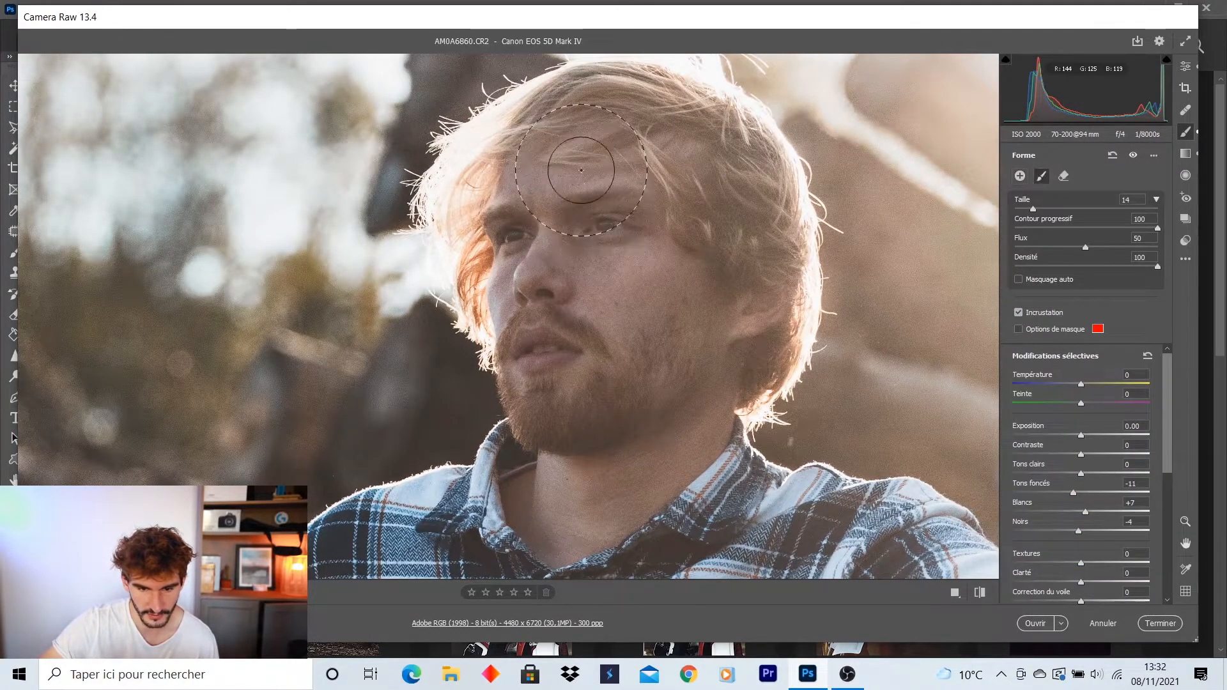
pyautogui.click(1018, 329)
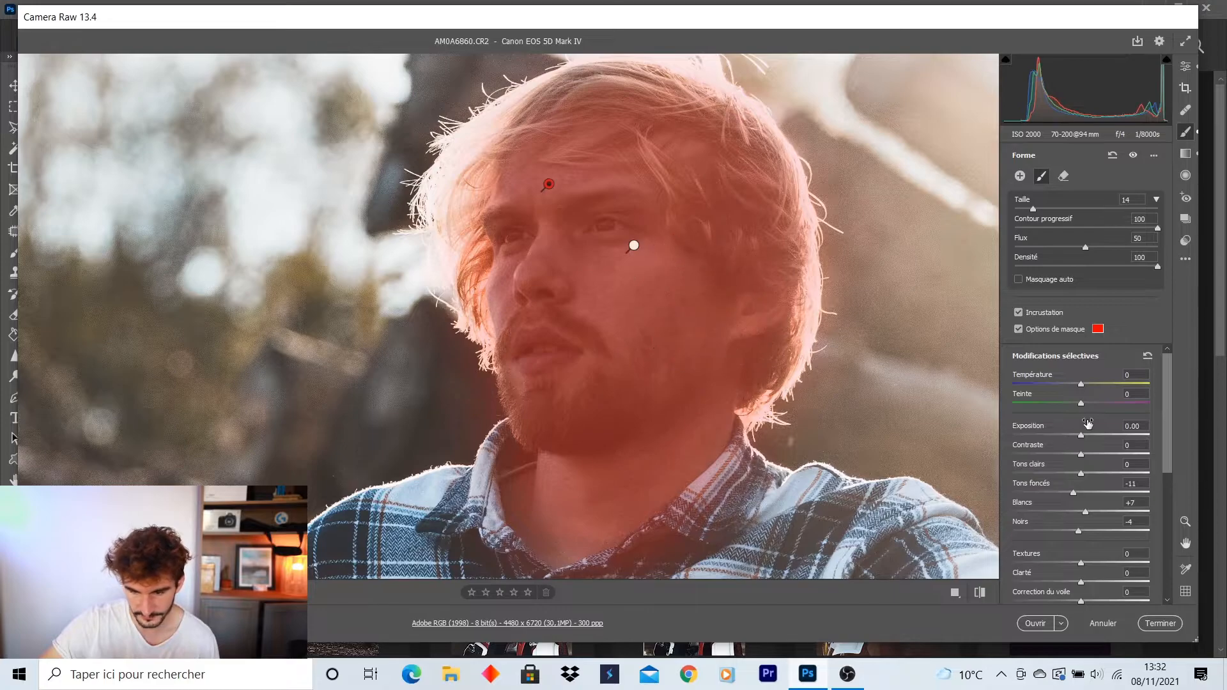
pyautogui.click(1018, 330)
# Set the face brush to exposure +0.10, contrast +10, highlights +13, shadows +12, whites +12, blacks -11 and clarity +9.
pyautogui.moveTo(1080, 476); pyautogui.dragTo(1087, 500)
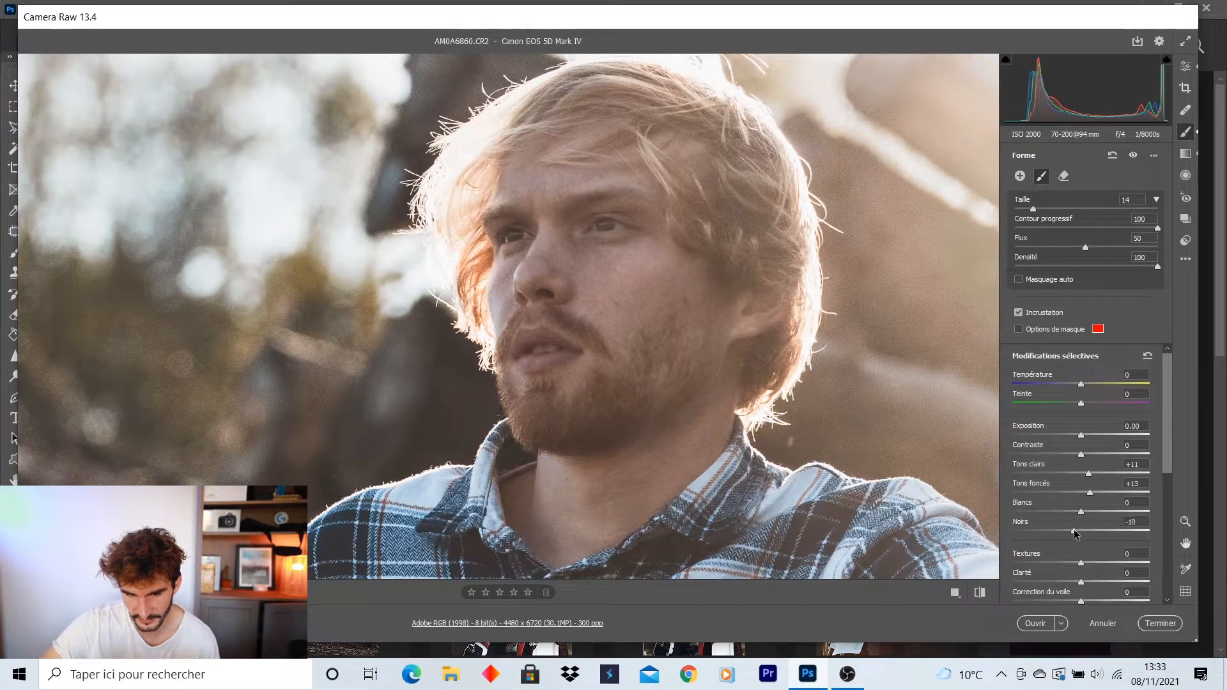
pyautogui.moveTo(1072, 534); pyautogui.dragTo(1074, 536)
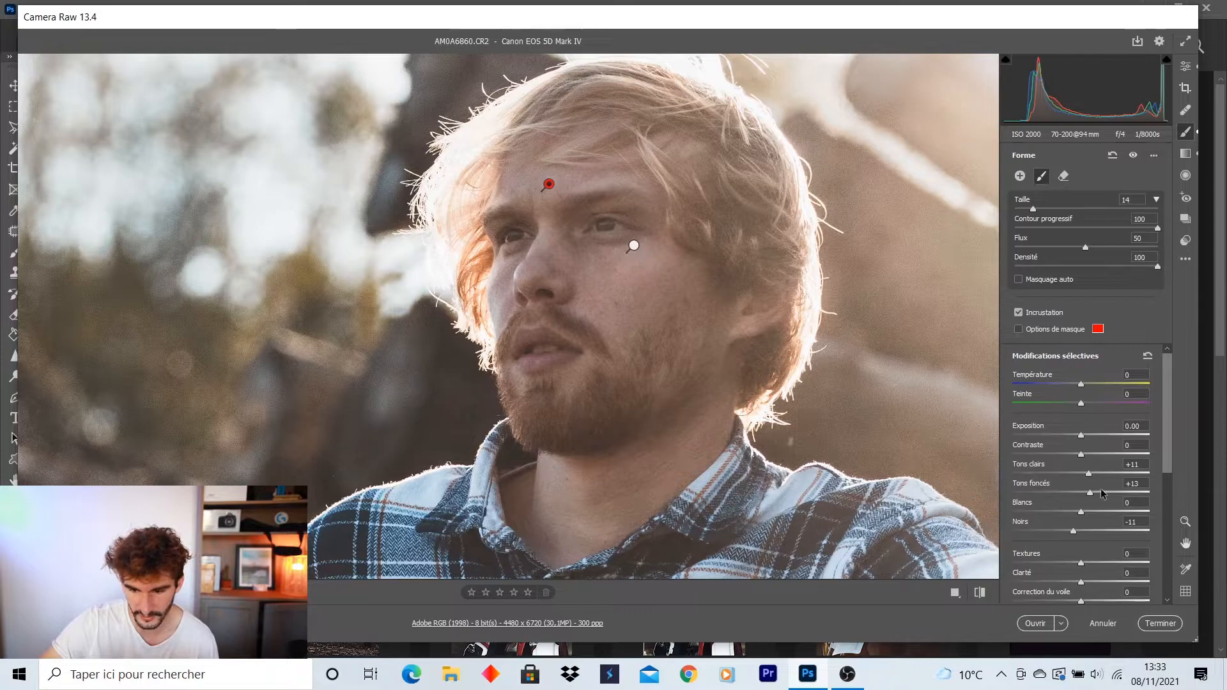
pyautogui.moveTo(1089, 475)
pyautogui.mouseDown()
pyautogui.moveTo(1080, 439)
pyautogui.moveTo(1090, 493)
pyautogui.mouseUp()
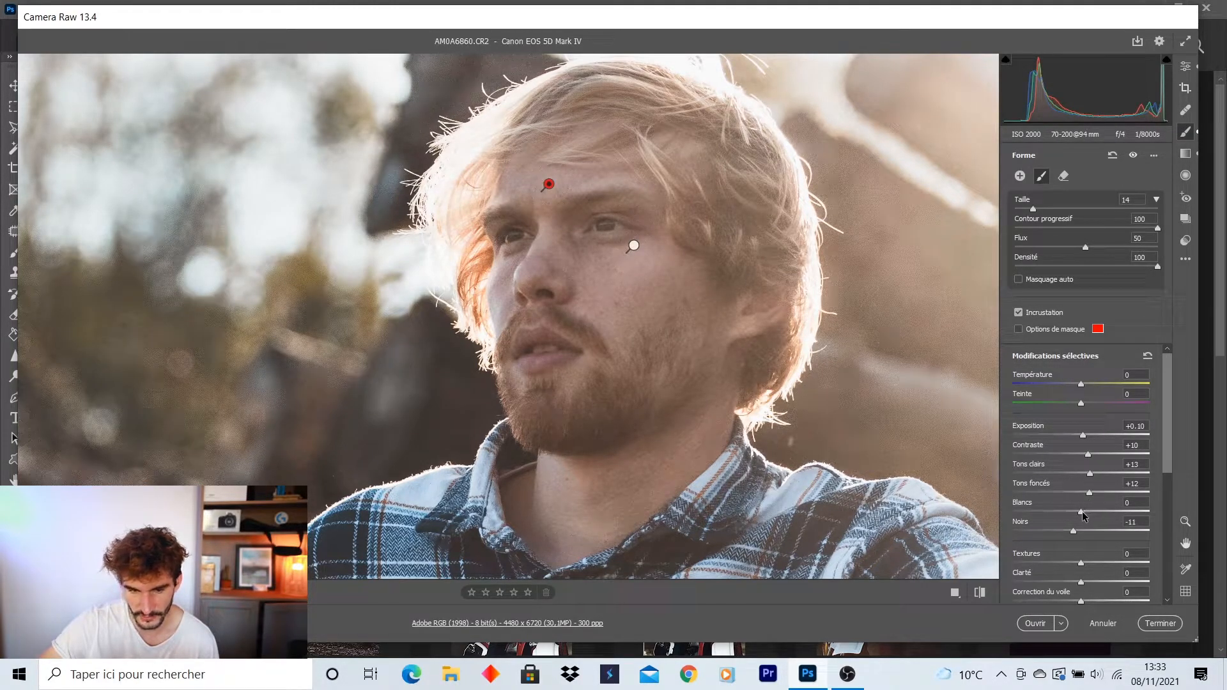
pyautogui.moveTo(1092, 515); pyautogui.dragTo(1089, 515)
pyautogui.moveTo(1080, 582); pyautogui.dragTo(1089, 583)
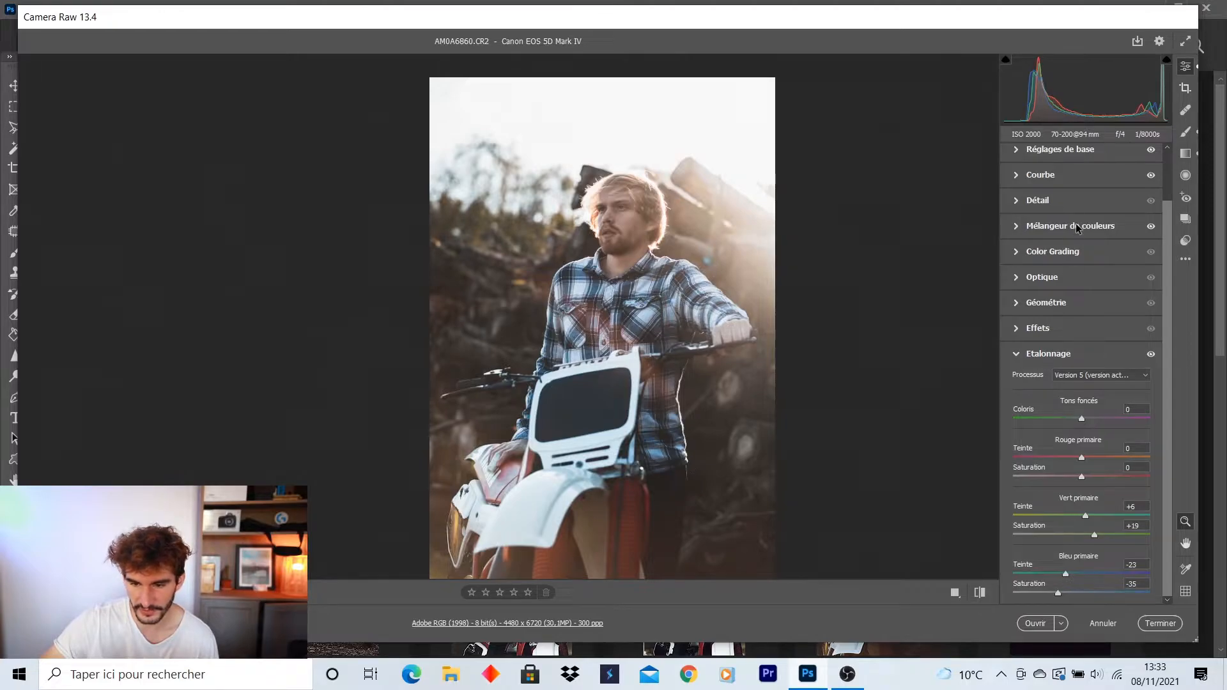
# On the red channel curve, add a highlight point at input 192, output 187, and raise the black point's output to 9.
pyautogui.scroll(1, 1056, 231)
pyautogui.click(1056, 231)
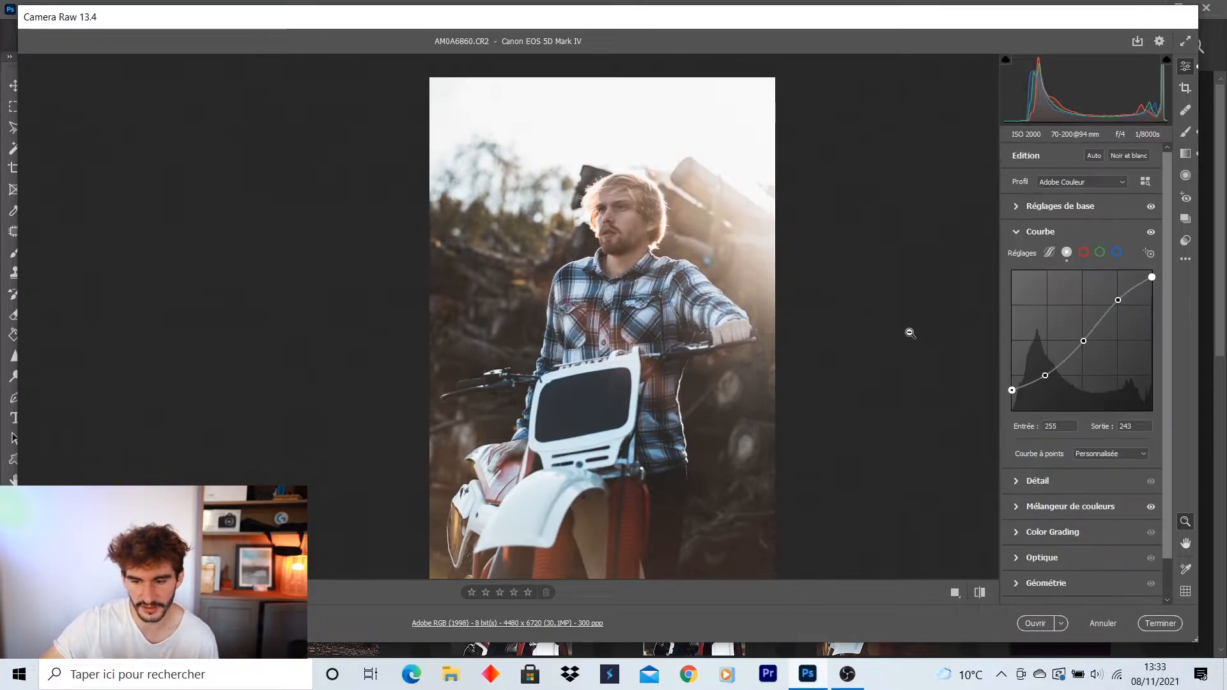
pyautogui.click(1084, 252)
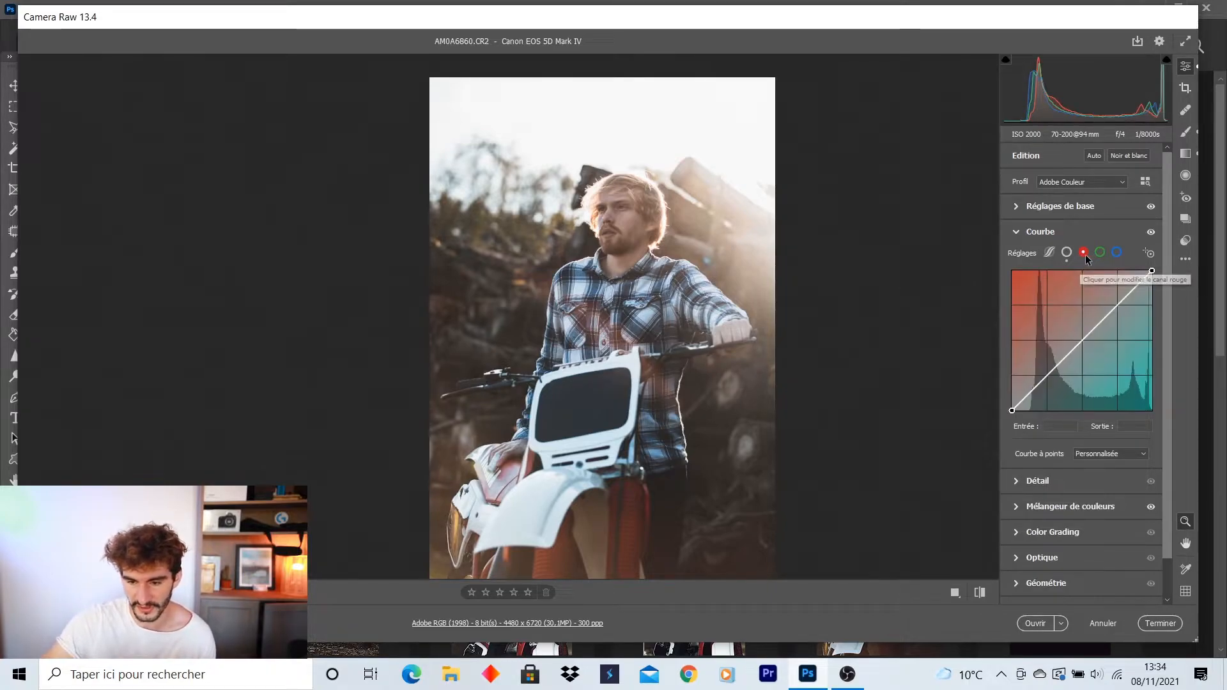
pyautogui.click(1117, 306)
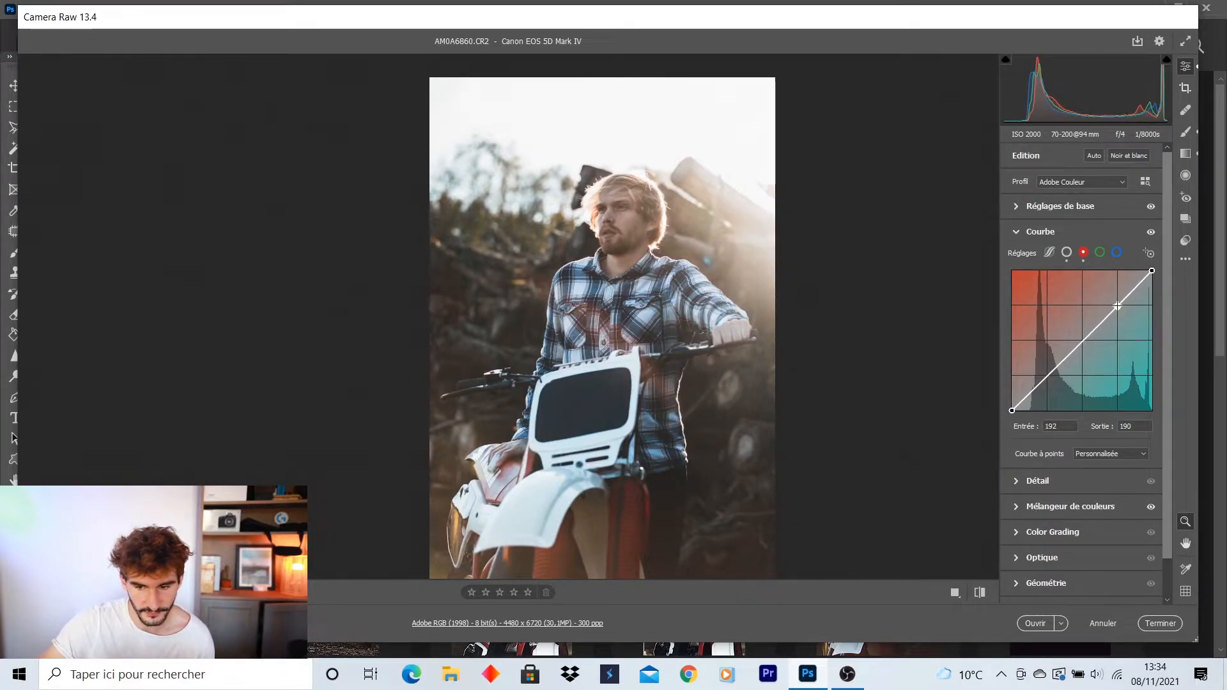
pyautogui.moveTo(1117, 305); pyautogui.dragTo(1117, 307)
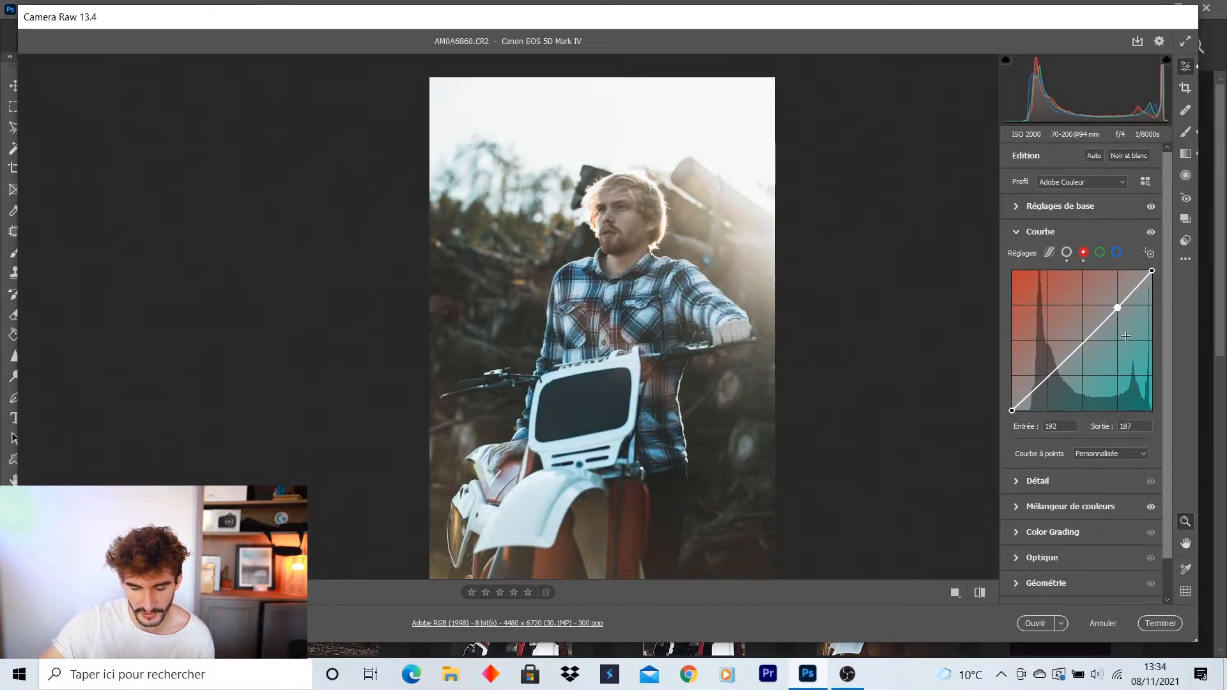
pyautogui.click(1011, 410)
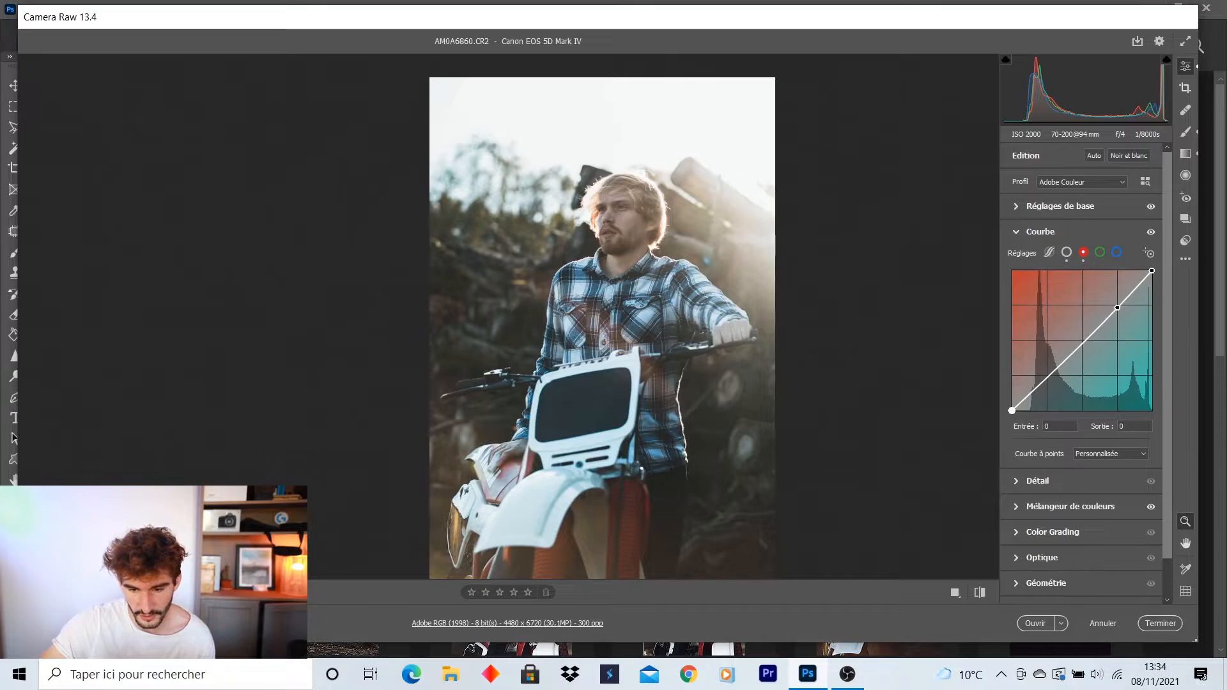
pyautogui.moveTo(1012, 410); pyautogui.dragTo(1011, 405)
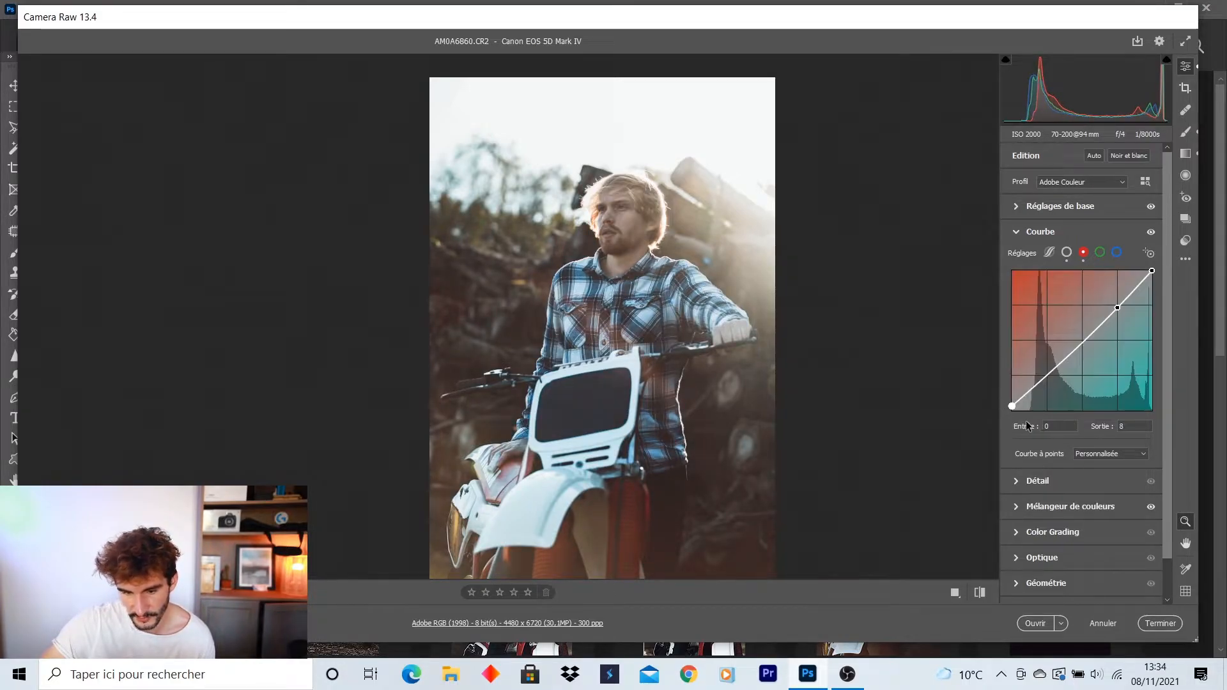
pyautogui.moveTo(1012, 406)
pyautogui.mouseDown()
pyautogui.moveTo(1011, 321)
pyautogui.moveTo(1012, 405)
pyautogui.moveTo(918, 409)
pyautogui.moveTo(1011, 405)
pyautogui.mouseUp()
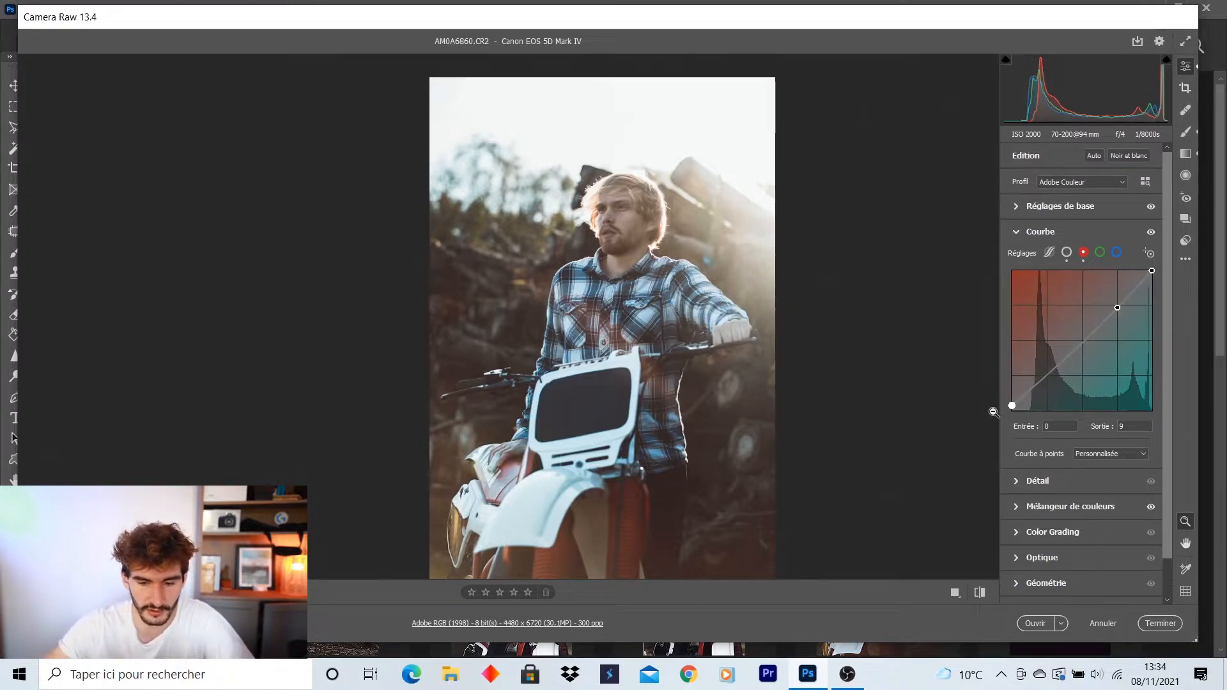
# On the blue channel curve, add points at input 191, output 187 and input 63, output 59, and raise the black point's output to 10.
pyautogui.click(1117, 253)
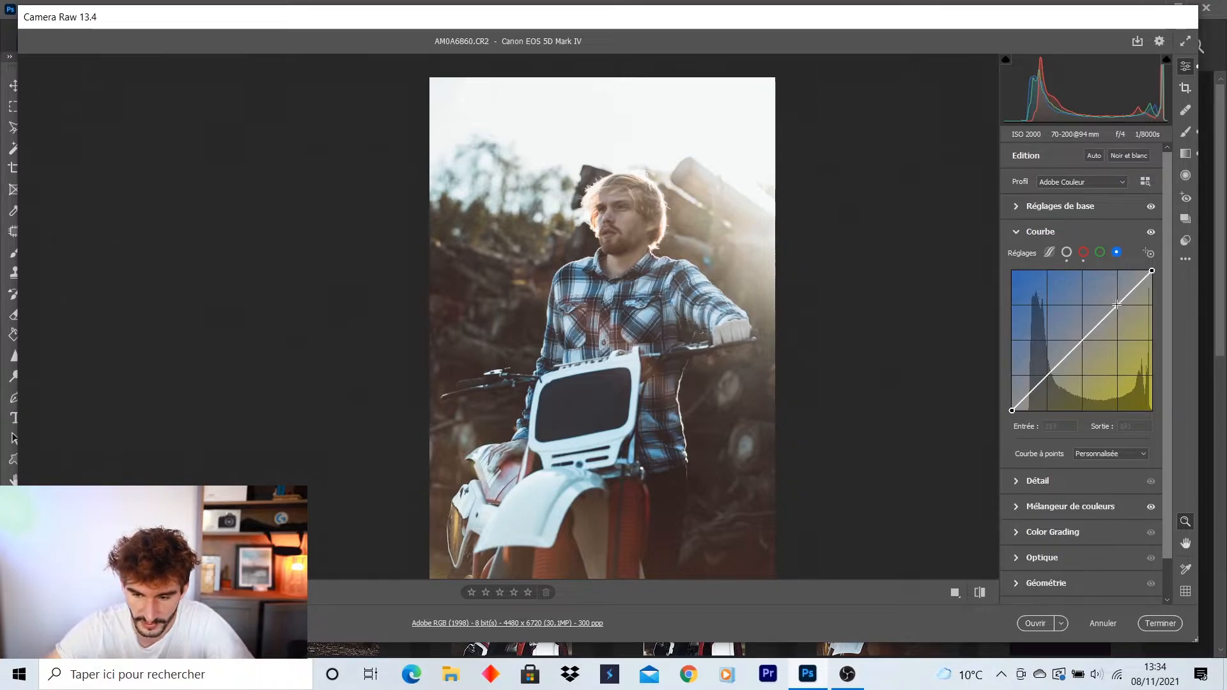
pyautogui.moveTo(1117, 304); pyautogui.dragTo(1116, 308)
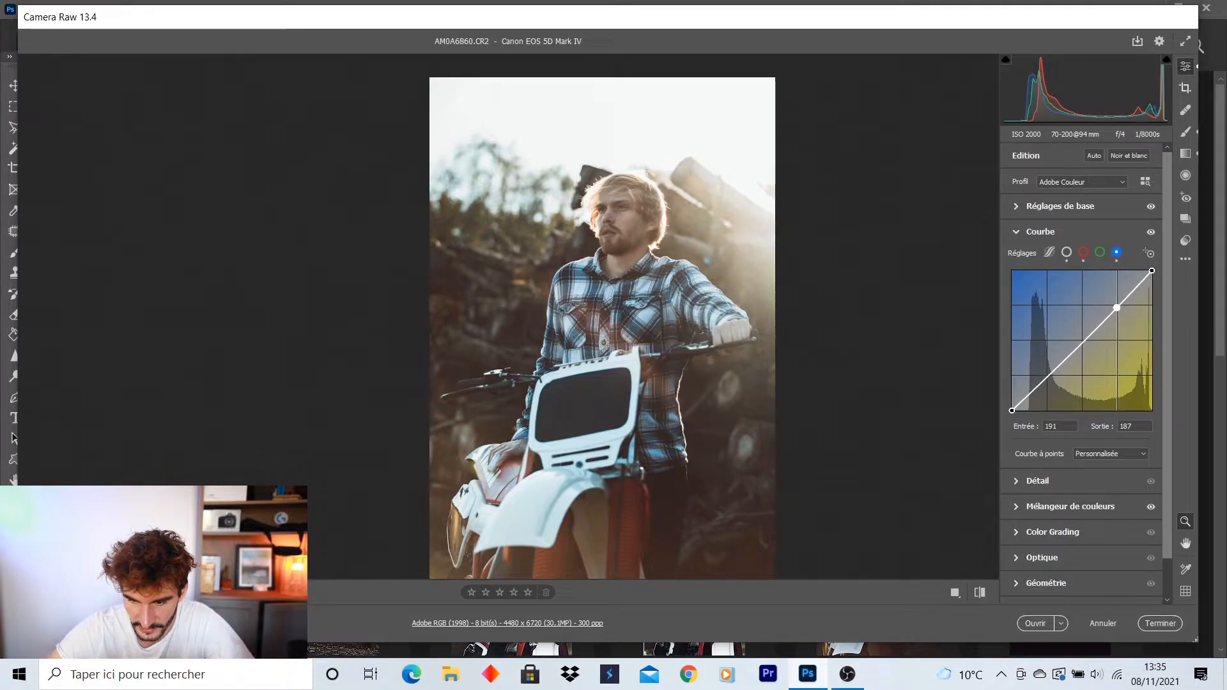
pyautogui.click(1045, 377)
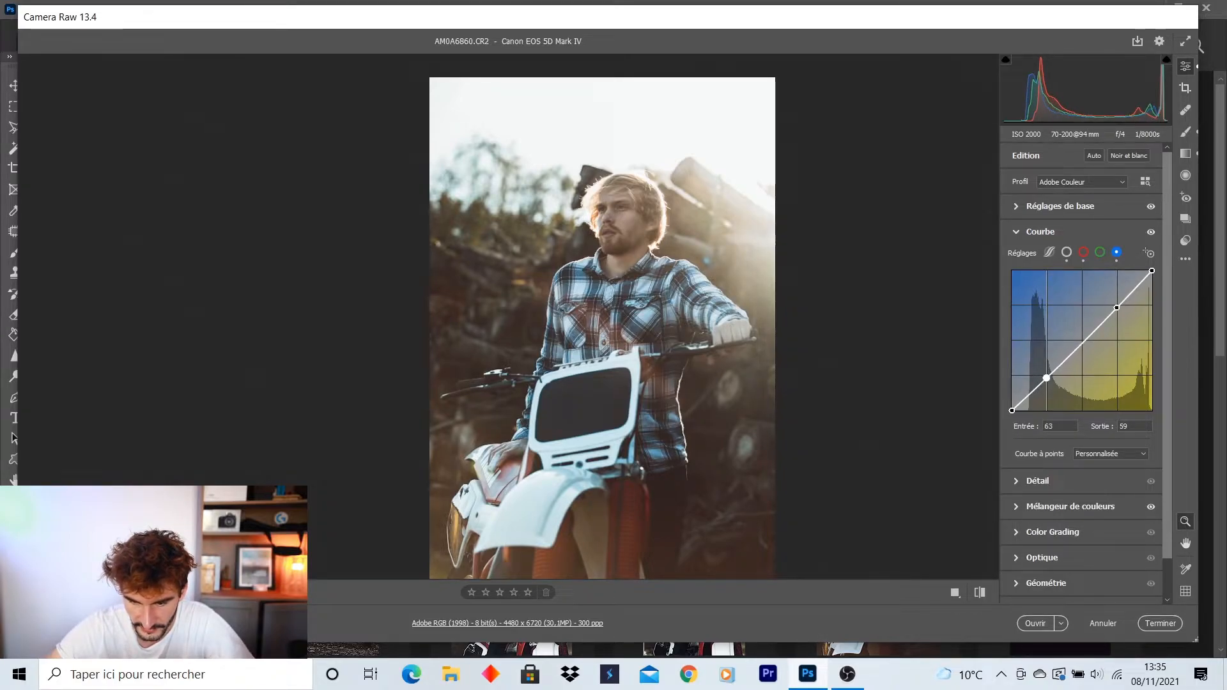
pyautogui.moveTo(1012, 411); pyautogui.dragTo(1012, 405)
pyautogui.moveTo(600, 418); pyautogui.dragTo(649, 419)
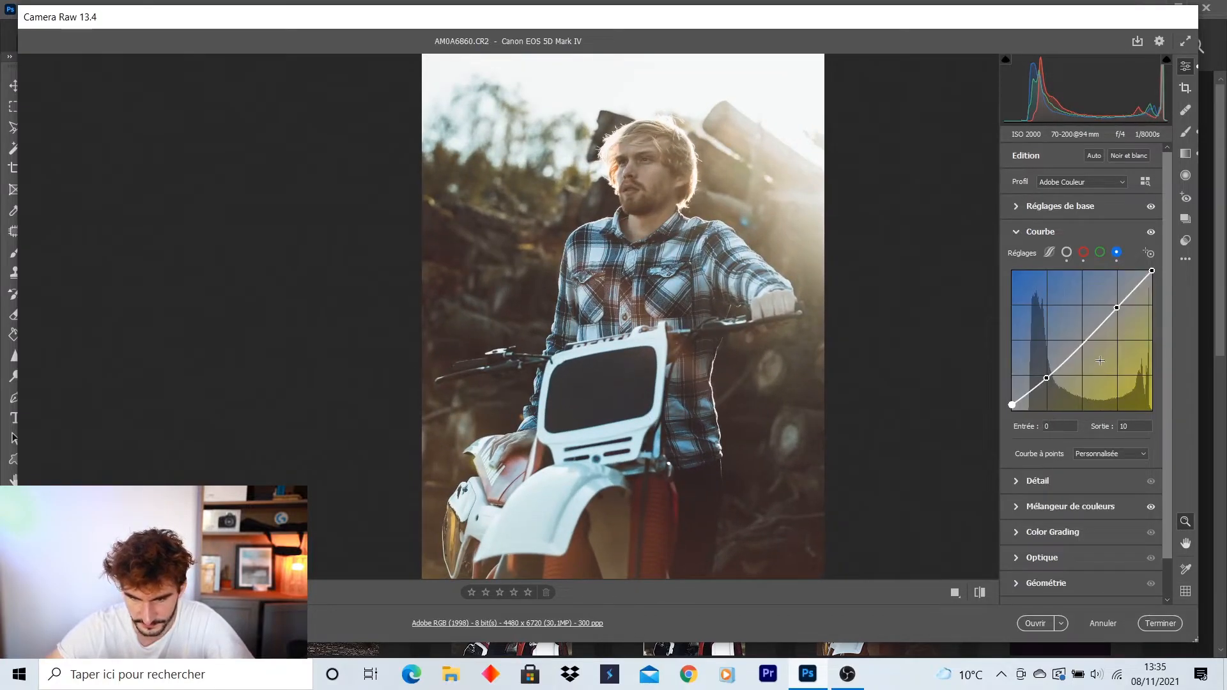
# Raise the blue curve's highlight point to input 191, output 196, and set its black point's output to 12.
pyautogui.click(1117, 307)
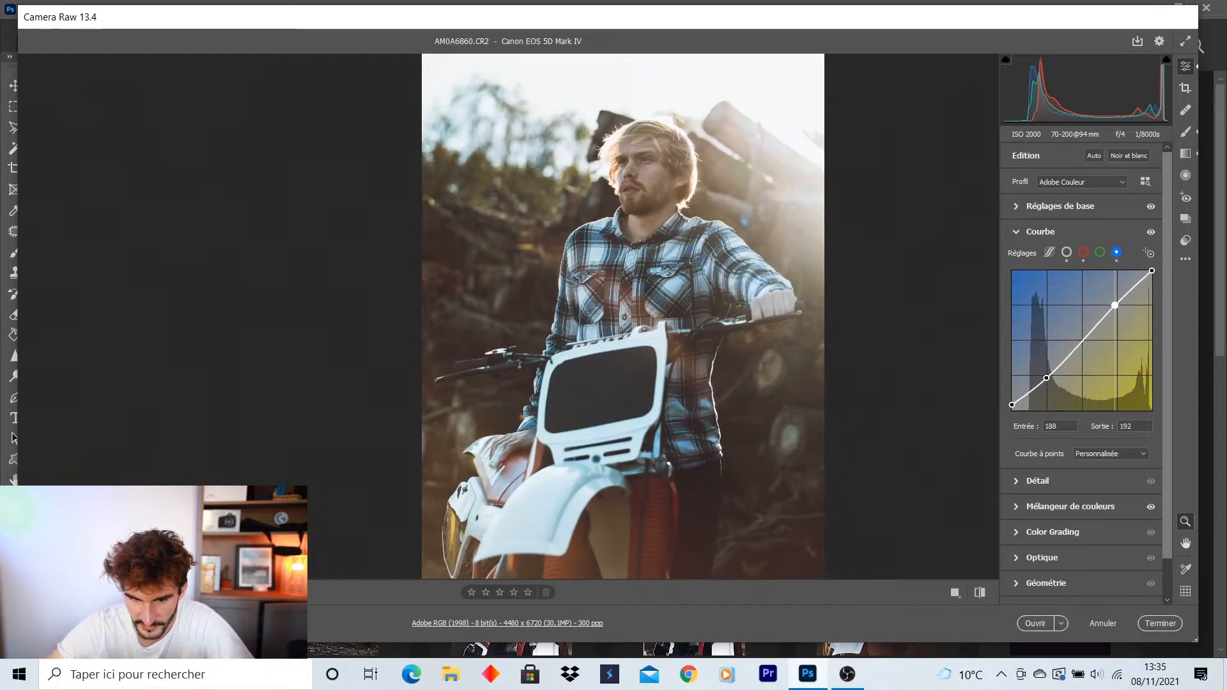
pyautogui.moveTo(1118, 306); pyautogui.dragTo(1117, 304)
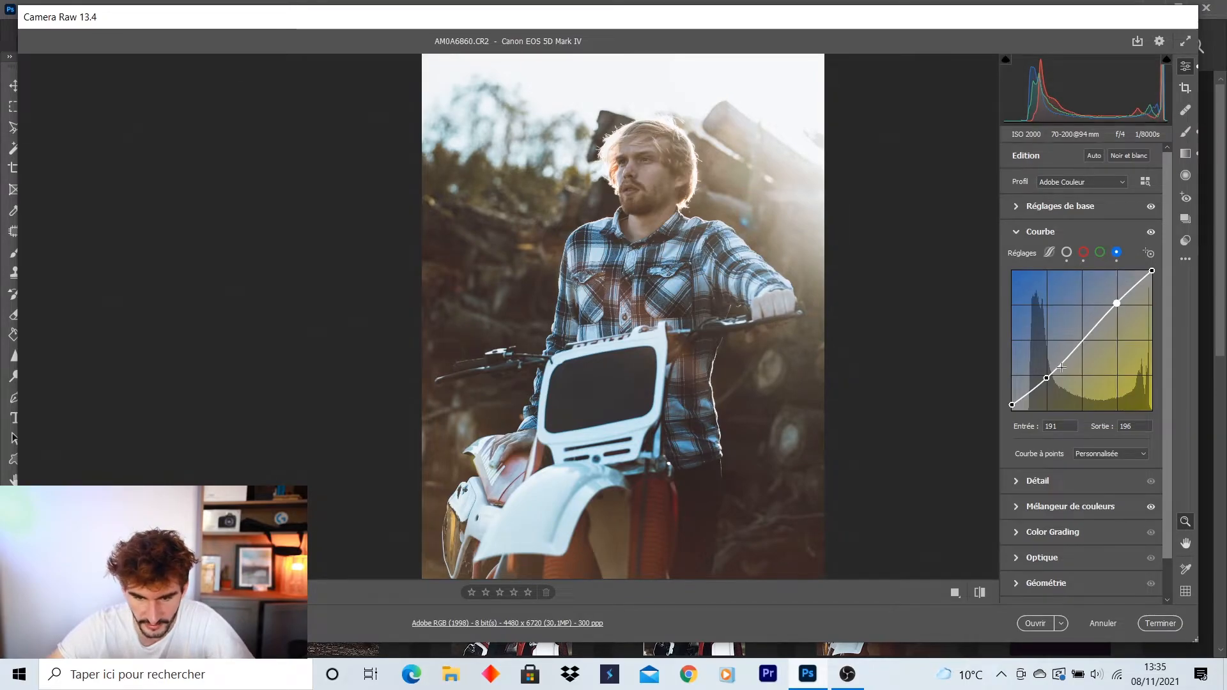
pyautogui.moveTo(1046, 378); pyautogui.dragTo(1012, 402)
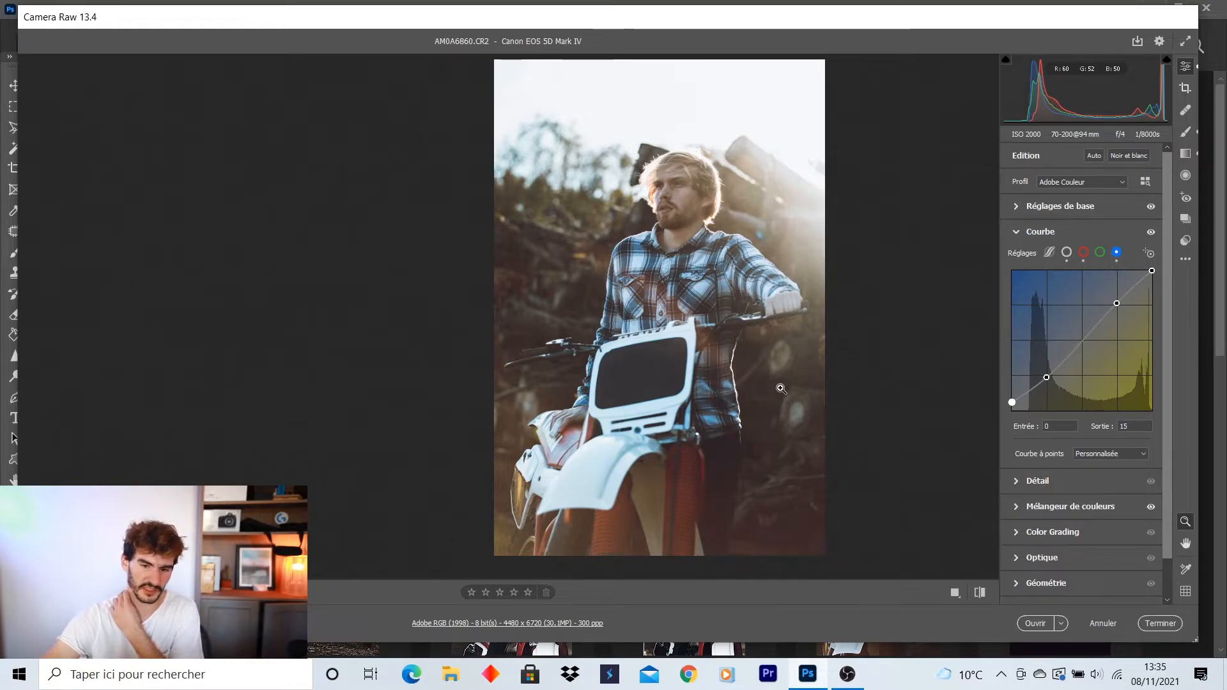
pyautogui.click(777, 388)
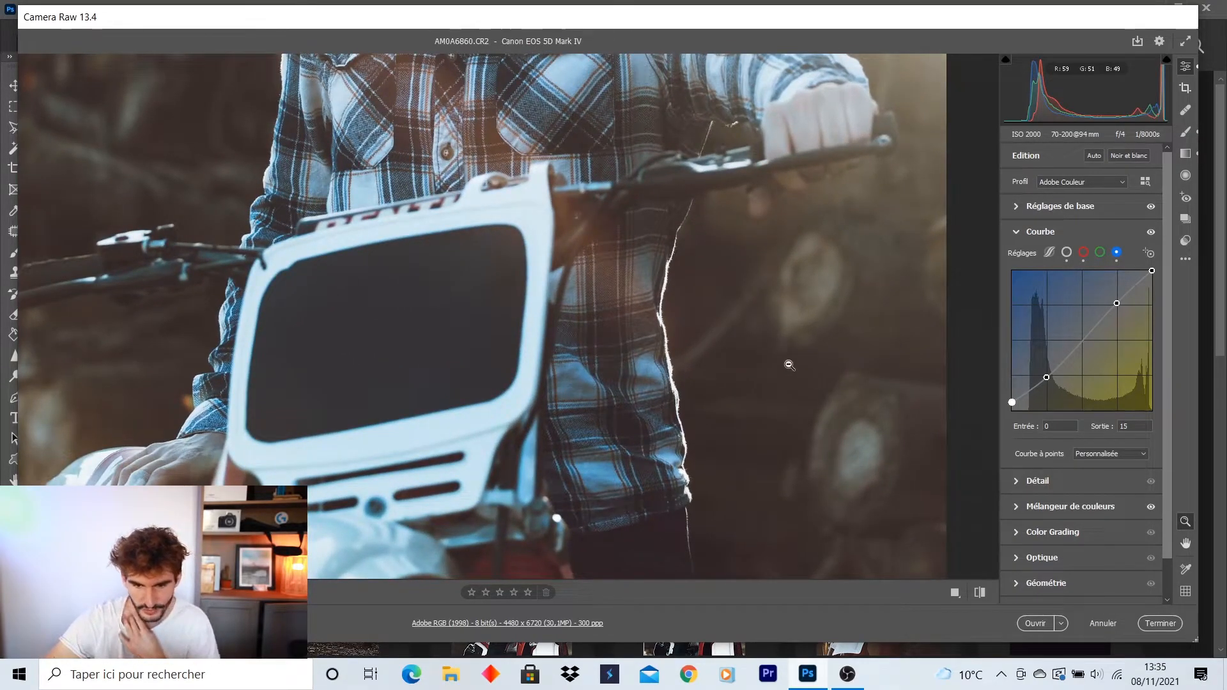
pyautogui.moveTo(1011, 402); pyautogui.dragTo(1012, 380)
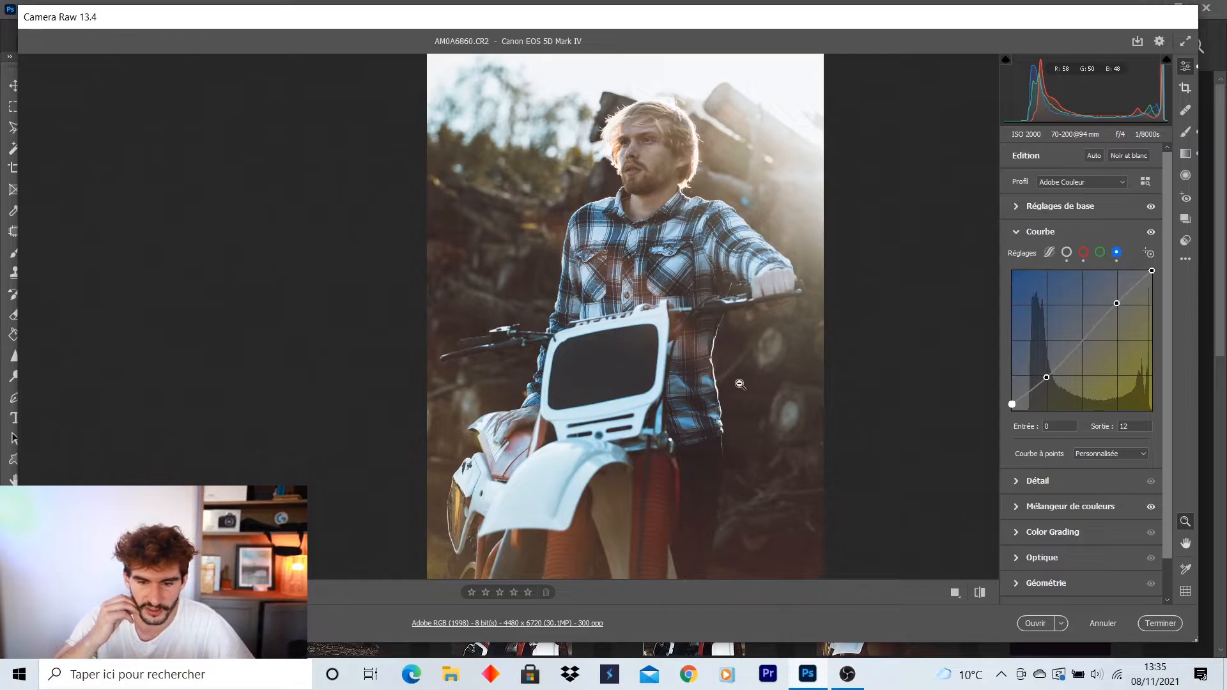
pyautogui.keyDown('alt'); pyautogui.click(653, 276); pyautogui.keyUp('alt')
pyautogui.moveTo(653, 276); pyautogui.dragTo(685, 267)
pyautogui.scroll(2, 740, 300)
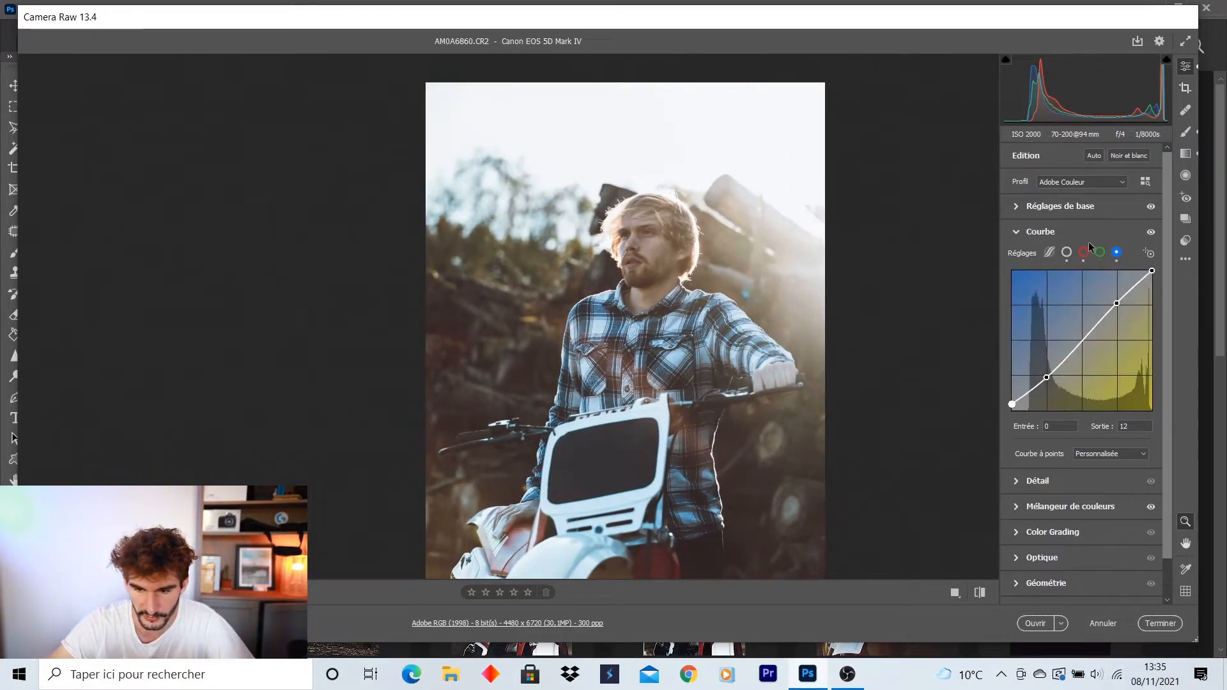
pyautogui.click(1018, 232)
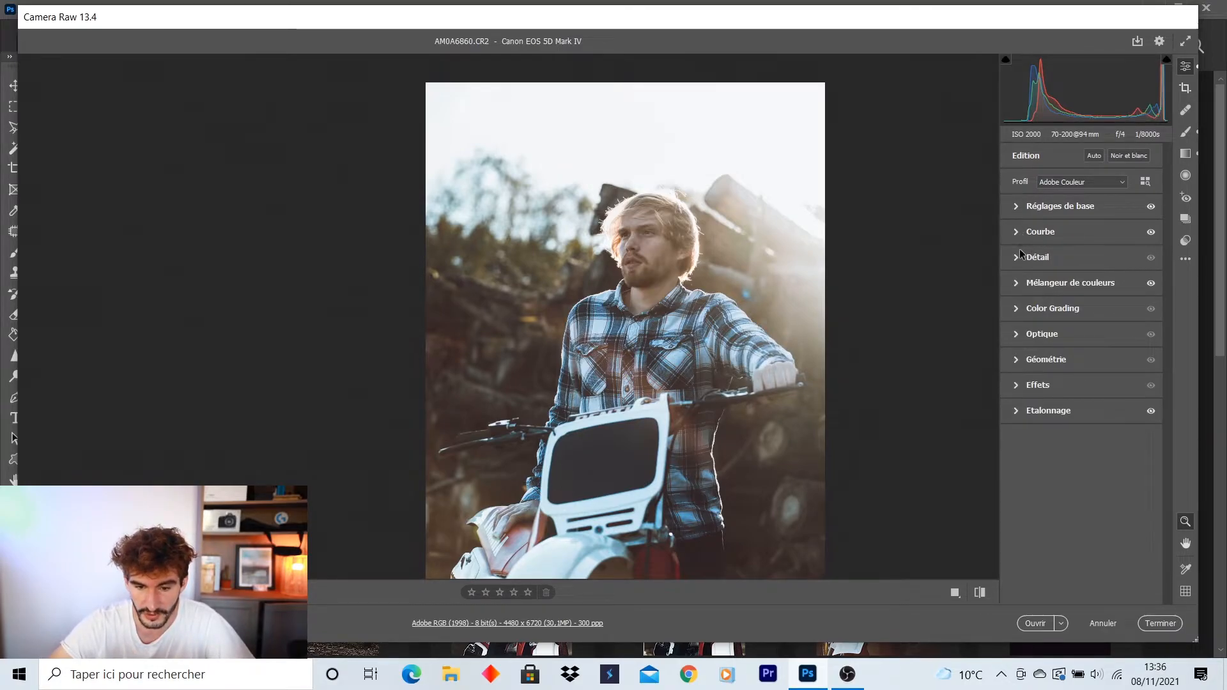
# Add a second graduated filter running diagonally from the sky in the photo's upper left down to the rider's shoulder level.
pyautogui.keyDown('alt'); pyautogui.click(725, 401); pyautogui.keyUp('alt')
pyautogui.moveTo(724, 401); pyautogui.dragTo(767, 420)
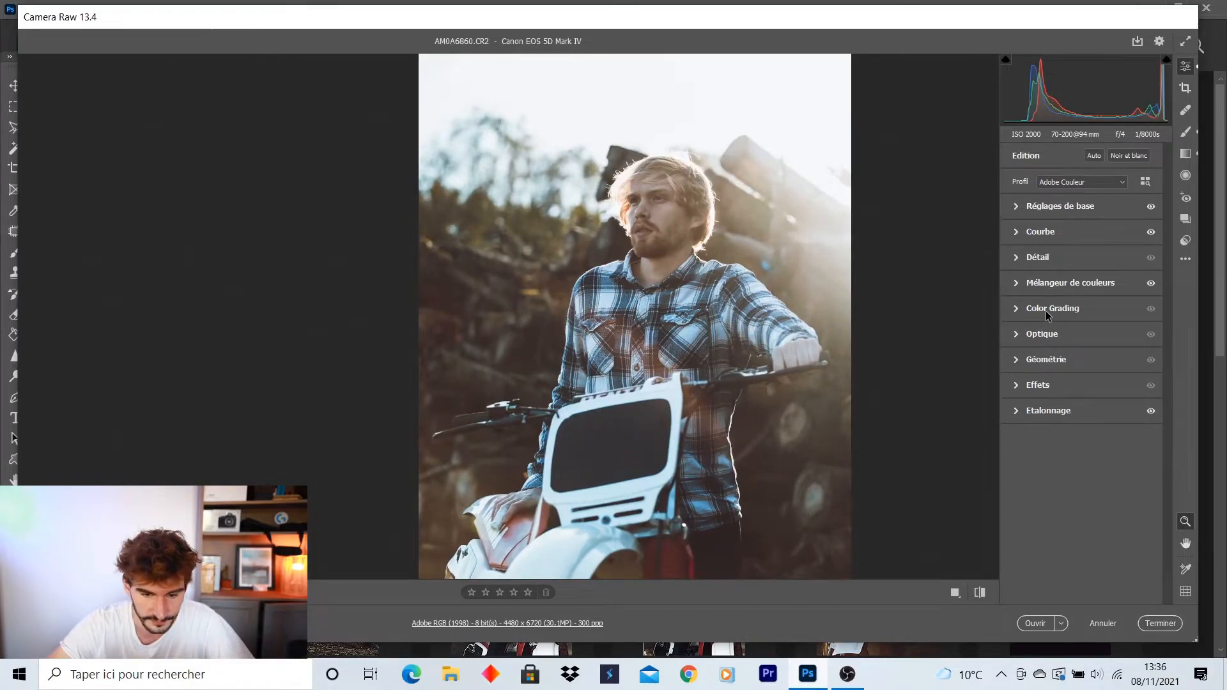
pyautogui.press('g')
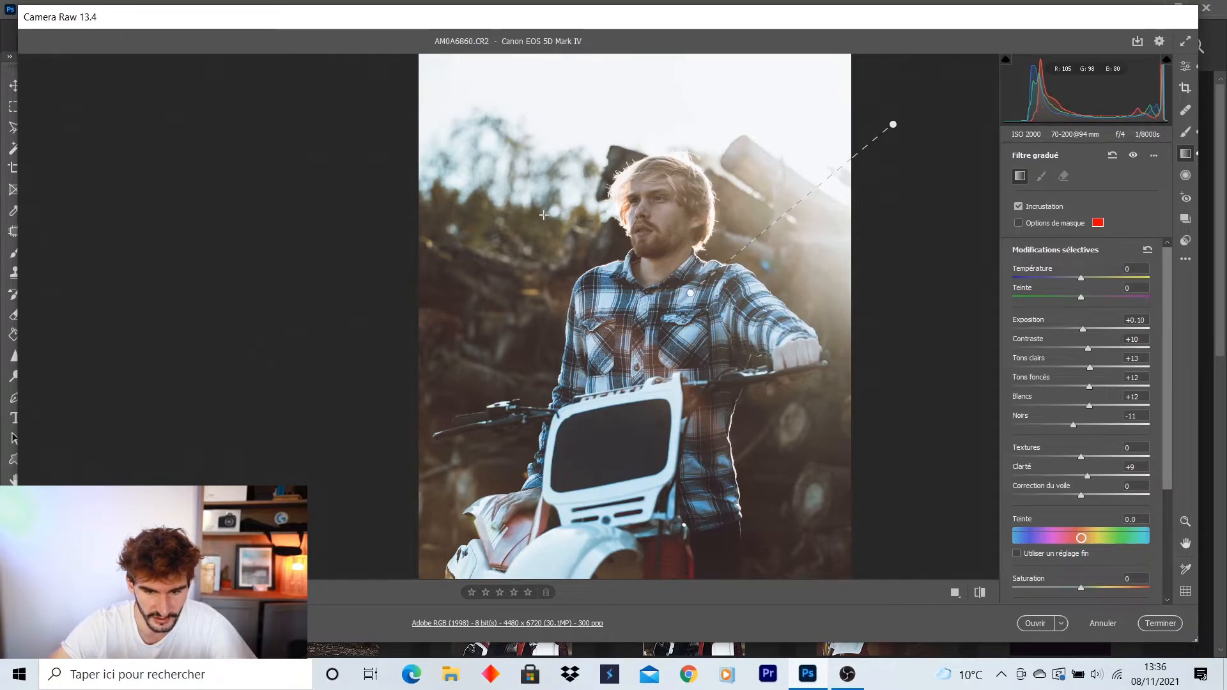
pyautogui.moveTo(484, 101); pyautogui.dragTo(556, 258)
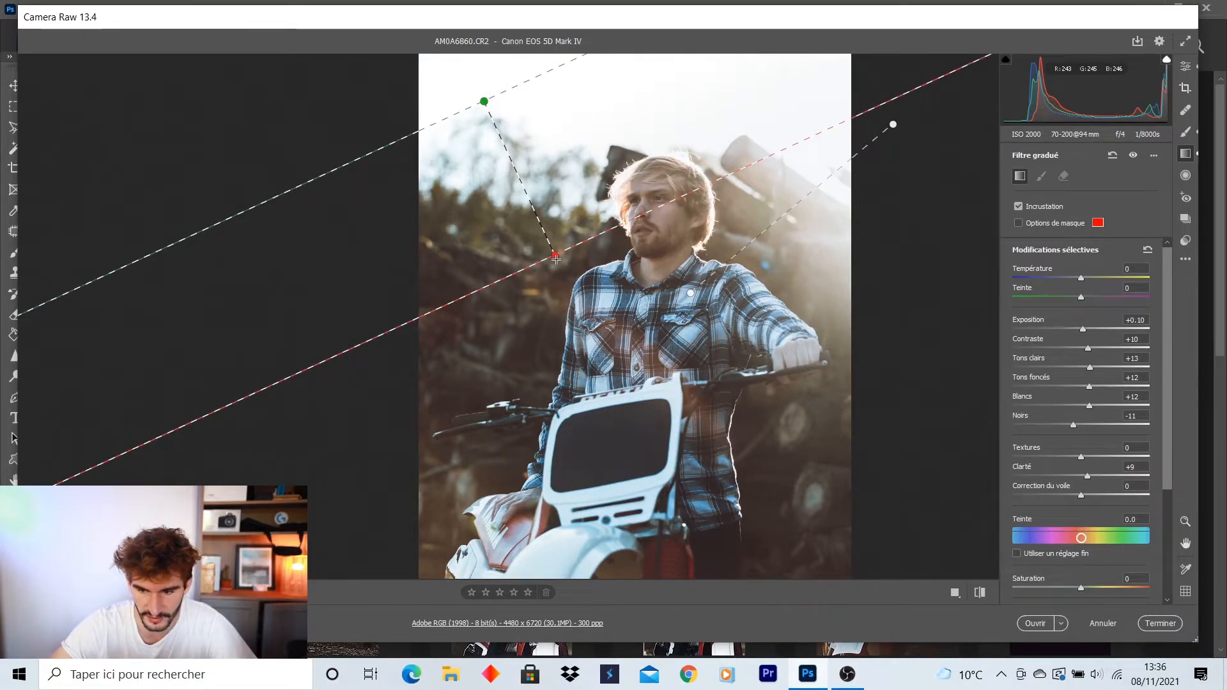
# Reset the second graduated filter's contrast, highlights, shadows, whites, blacks and clarity to 0.
pyautogui.doubleClick(1088, 348)
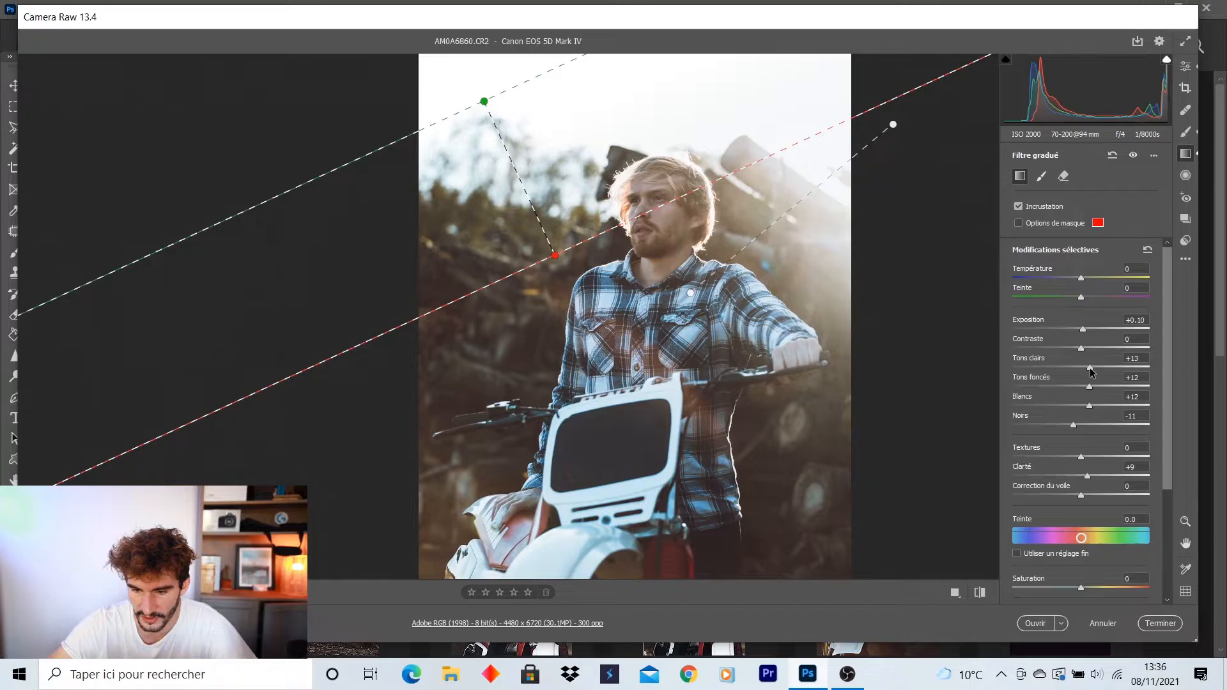
pyautogui.doubleClick(1090, 367)
pyautogui.doubleClick(1089, 387)
pyautogui.doubleClick(1090, 405)
pyautogui.doubleClick(1074, 425)
pyautogui.doubleClick(1087, 475)
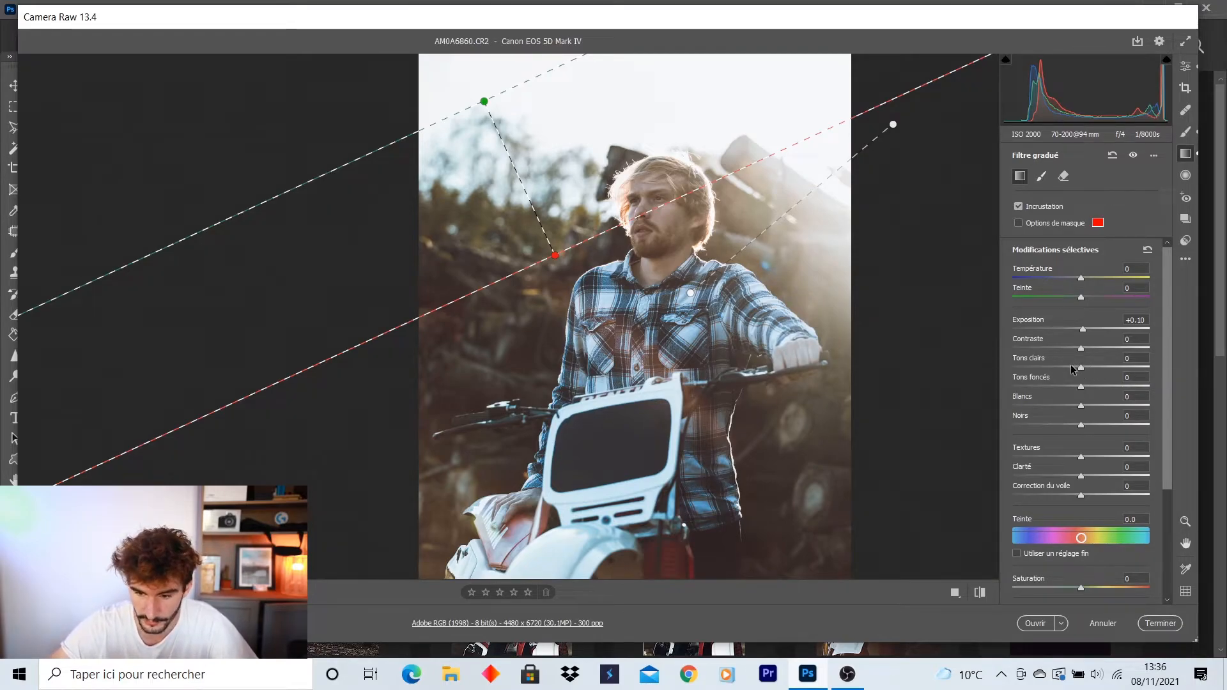
# Set this filter's shadows to +100, clarity to -100, texture to -6 and dehaze to -12, and shift the gradient slightly upward.
pyautogui.moveTo(1081, 386); pyautogui.dragTo(1184, 398)
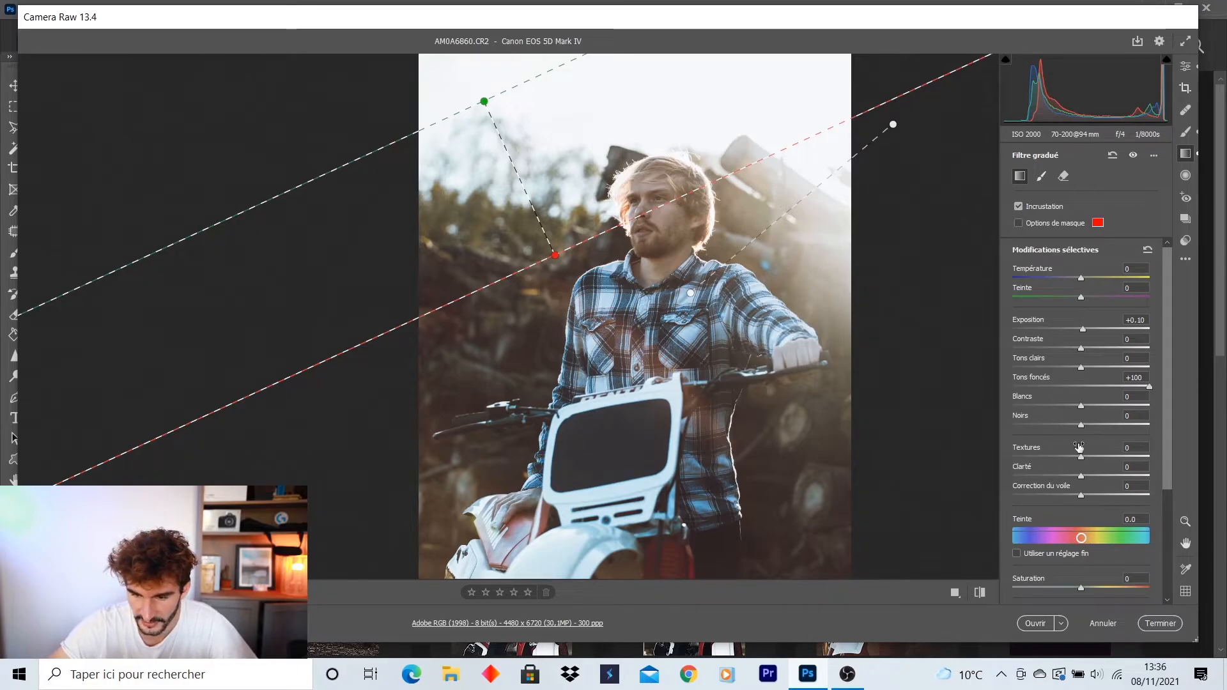
pyautogui.moveTo(1081, 476); pyautogui.dragTo(923, 470)
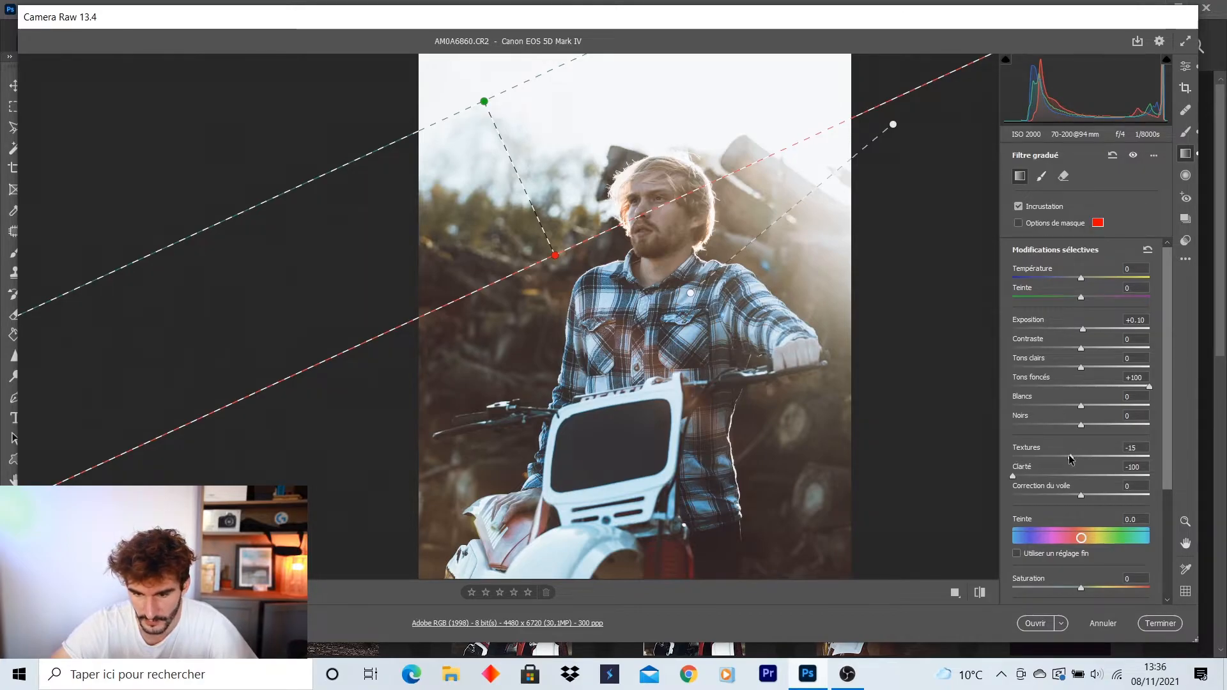
pyautogui.moveTo(540, 222); pyautogui.dragTo(536, 214)
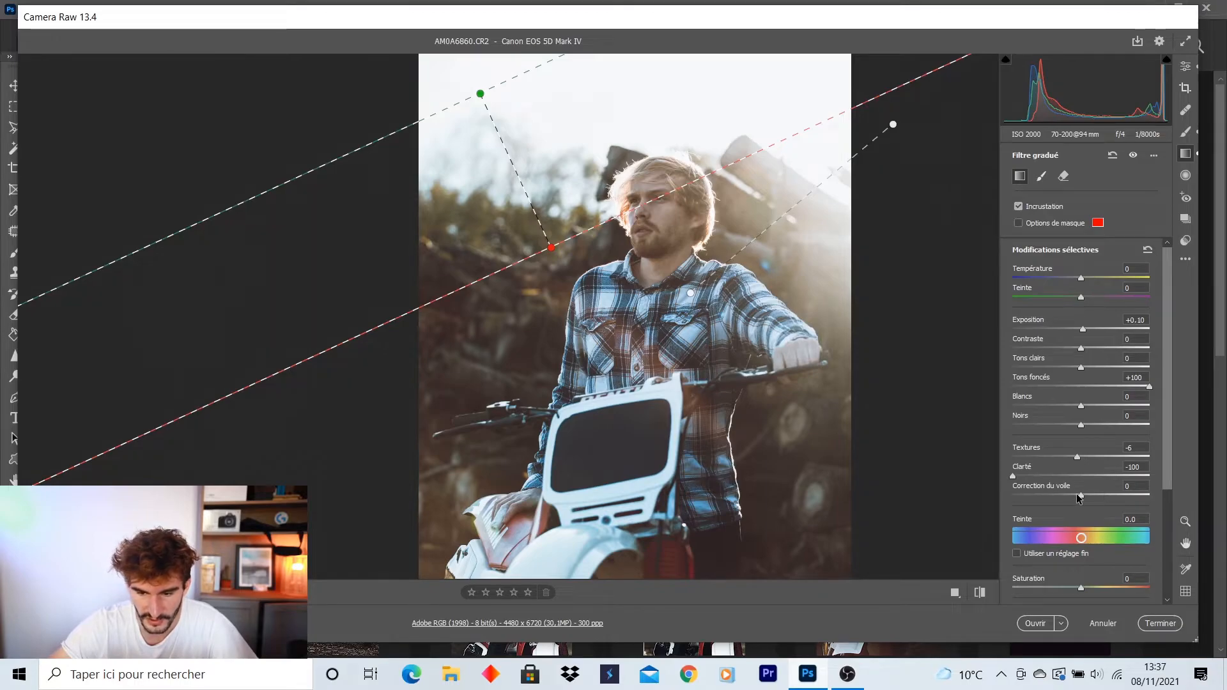
pyautogui.moveTo(1077, 495)
pyautogui.mouseDown()
pyautogui.moveTo(1047, 502)
pyautogui.moveTo(1065, 501)
pyautogui.mouseUp()
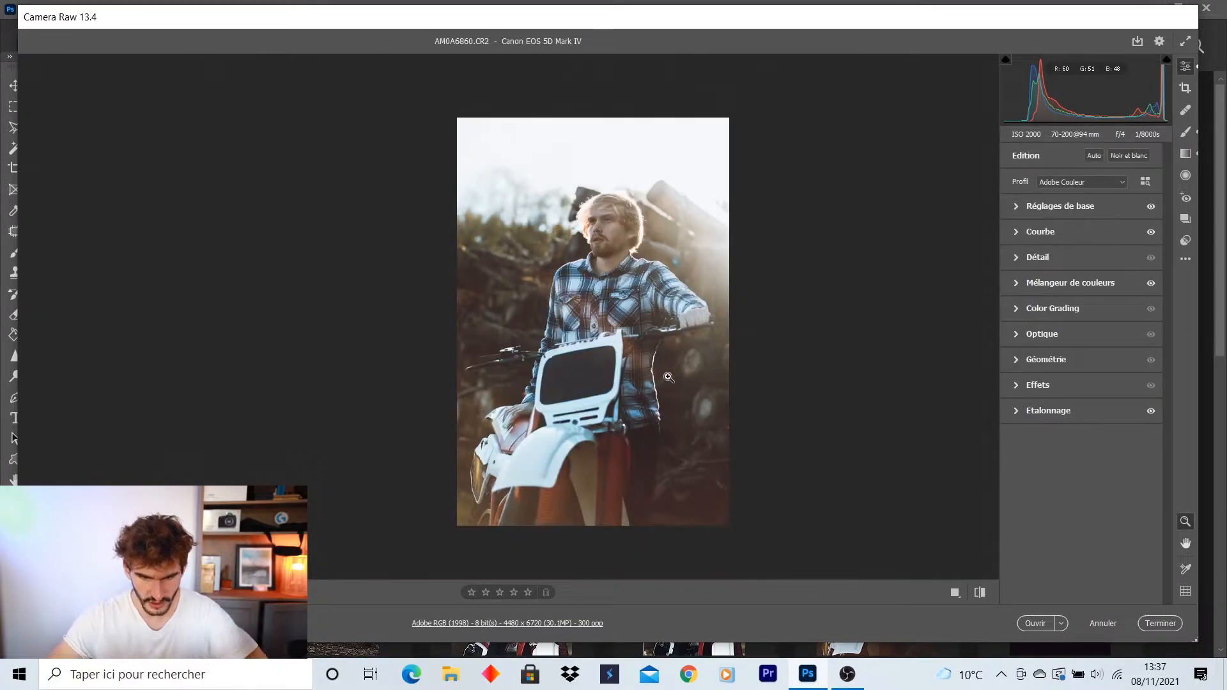
# Compare the edited portrait with its original, unedited version.
pyautogui.click(639, 382)
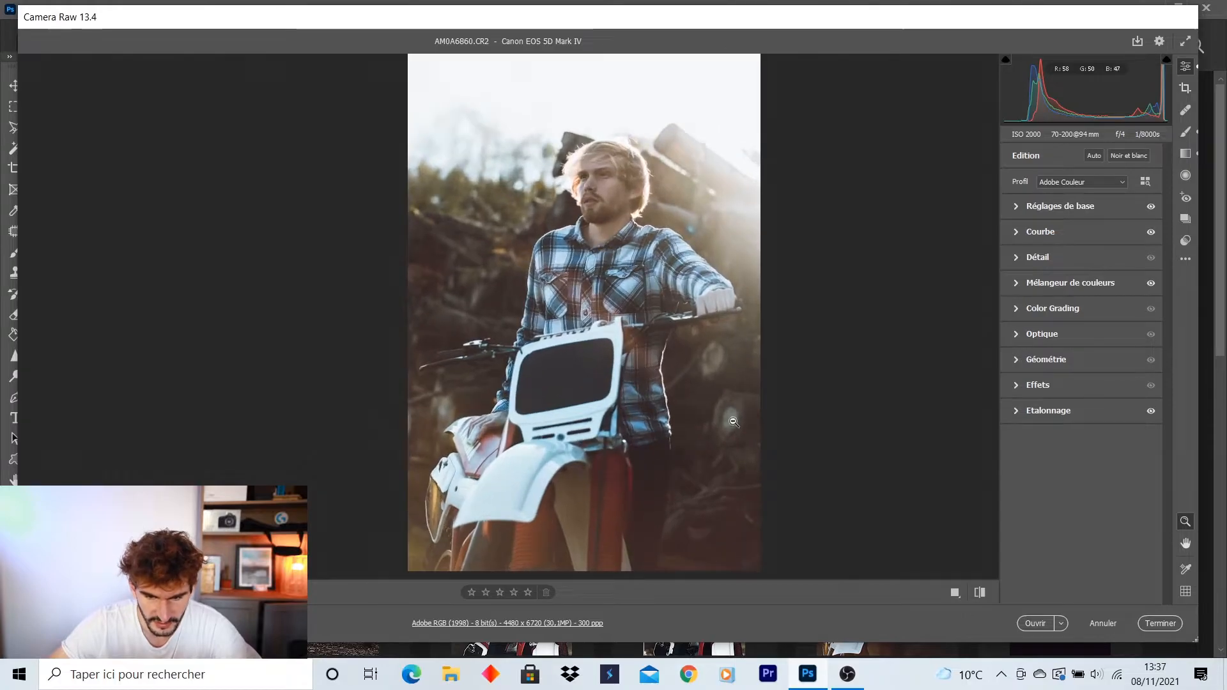
pyautogui.click(979, 592)
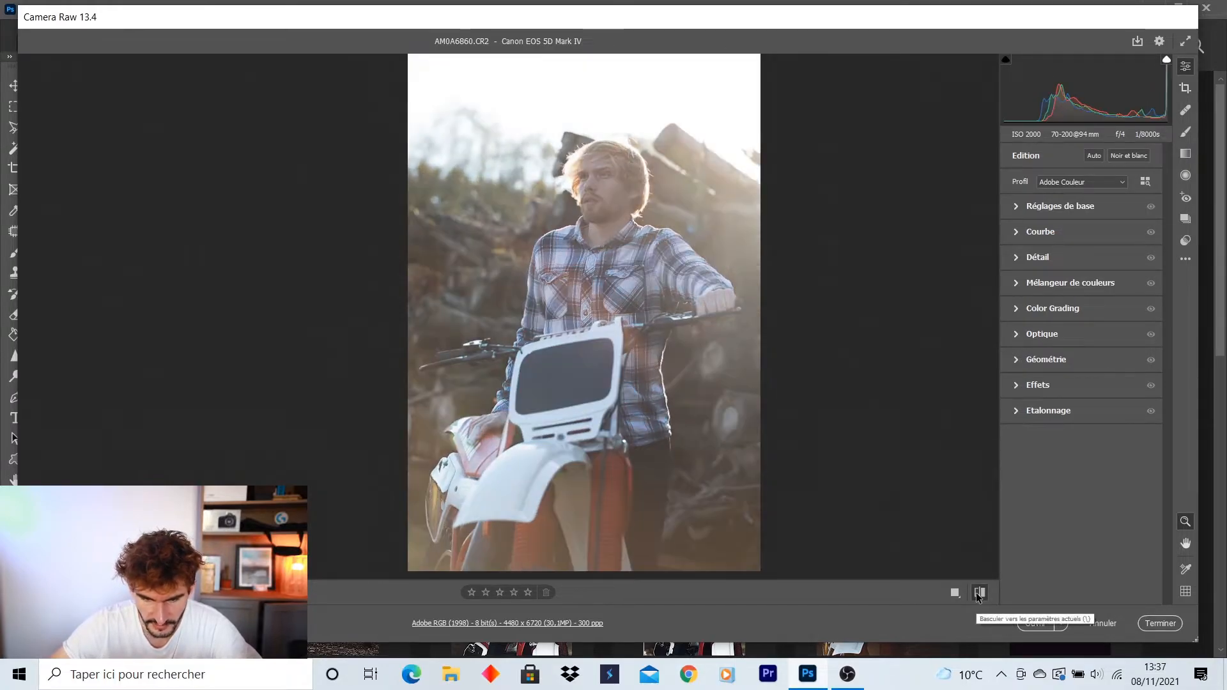
pyautogui.click(979, 594)
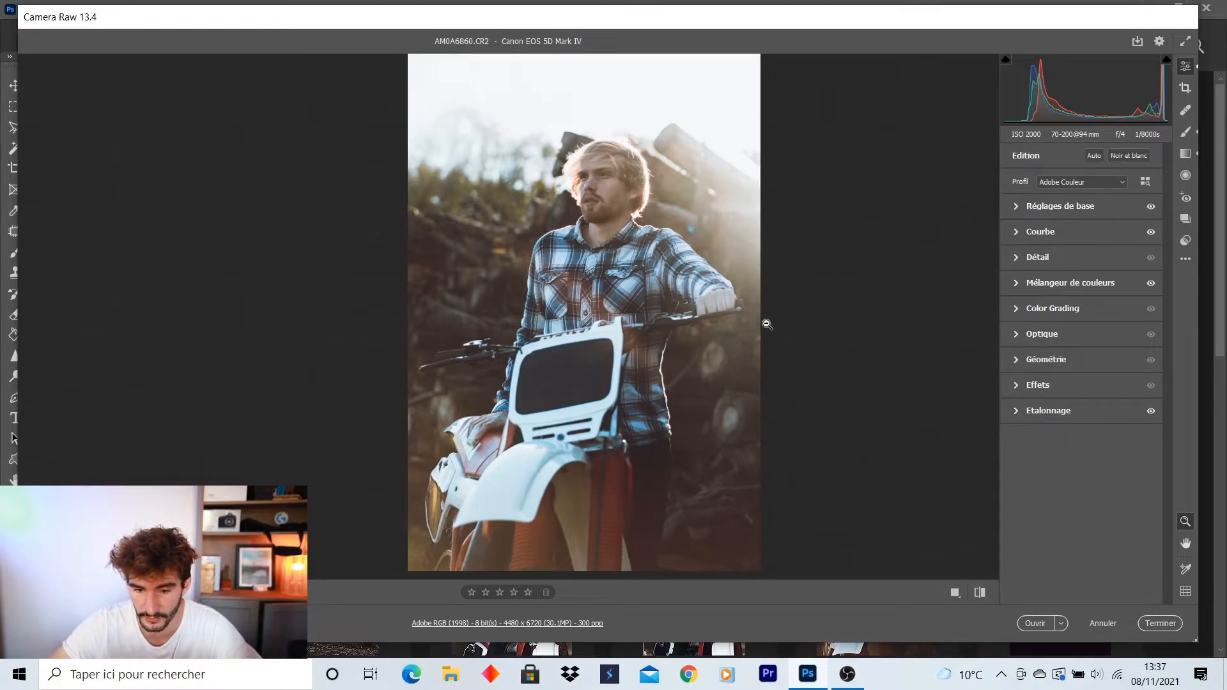
pyautogui.click(669, 282)
pyautogui.keyDown('alt'); pyautogui.click(669, 283); pyautogui.keyUp('alt')
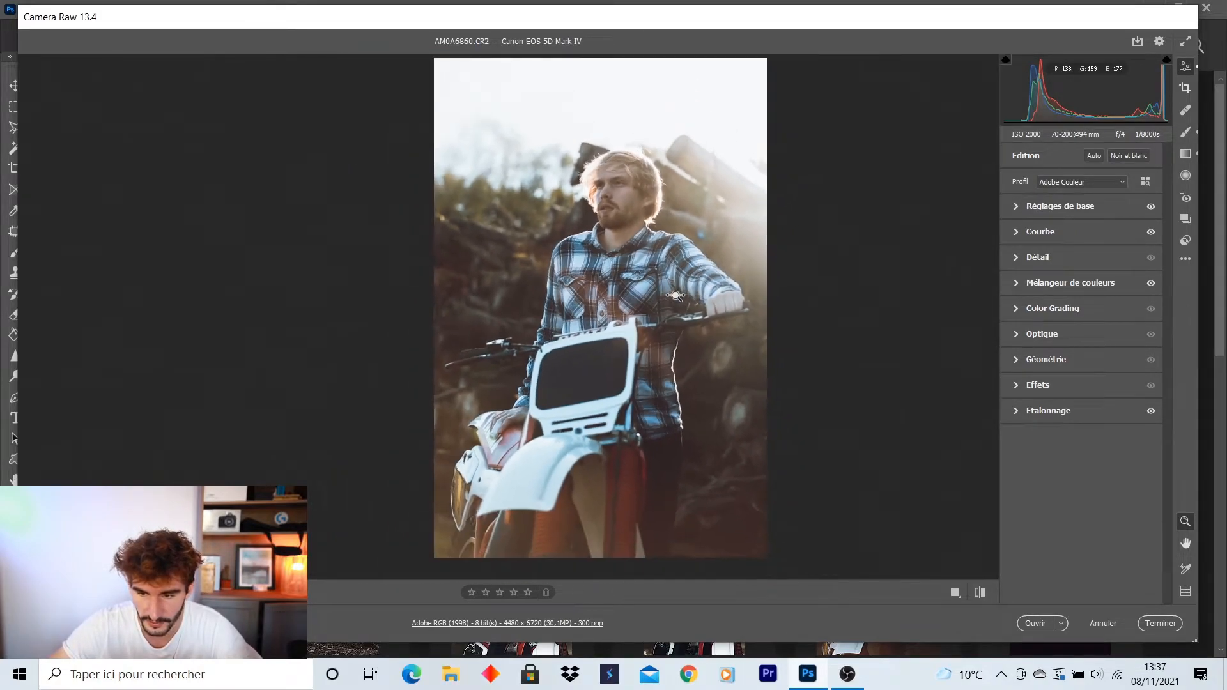
# Add a third graduated filter running from beyond the photo's upper-right edge down to the rider's shoulder.
pyautogui.click(1186, 154)
pyautogui.moveTo(826, 120); pyautogui.dragTo(444, 248)
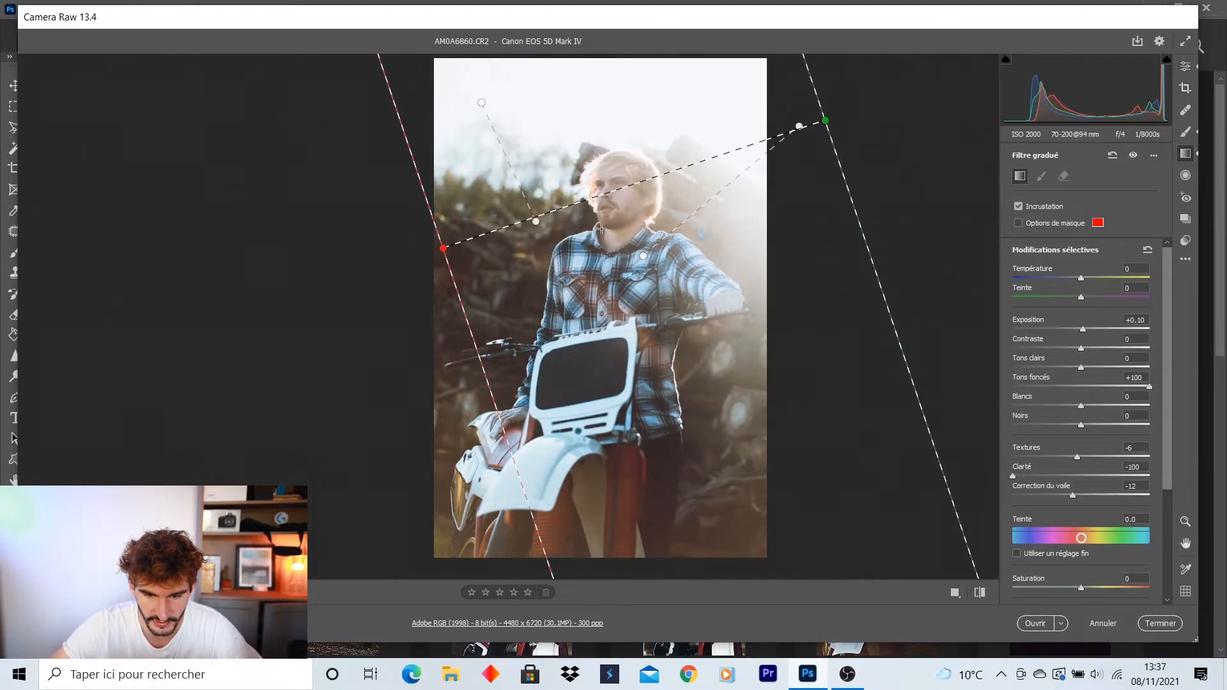
pyautogui.moveTo(583, 200); pyautogui.dragTo(703, 185)
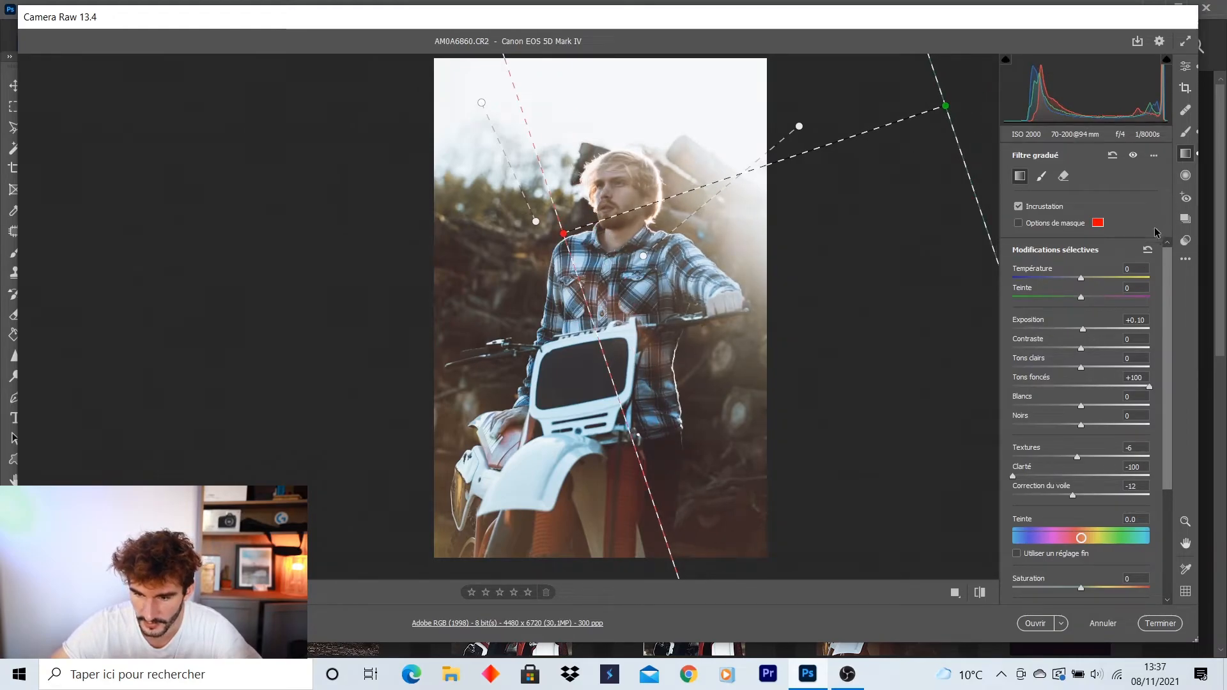
# Reset the new filter's shadows, dehaze, clarity and texture to 0, and set its blacks to +68.
pyautogui.doubleClick(1148, 386)
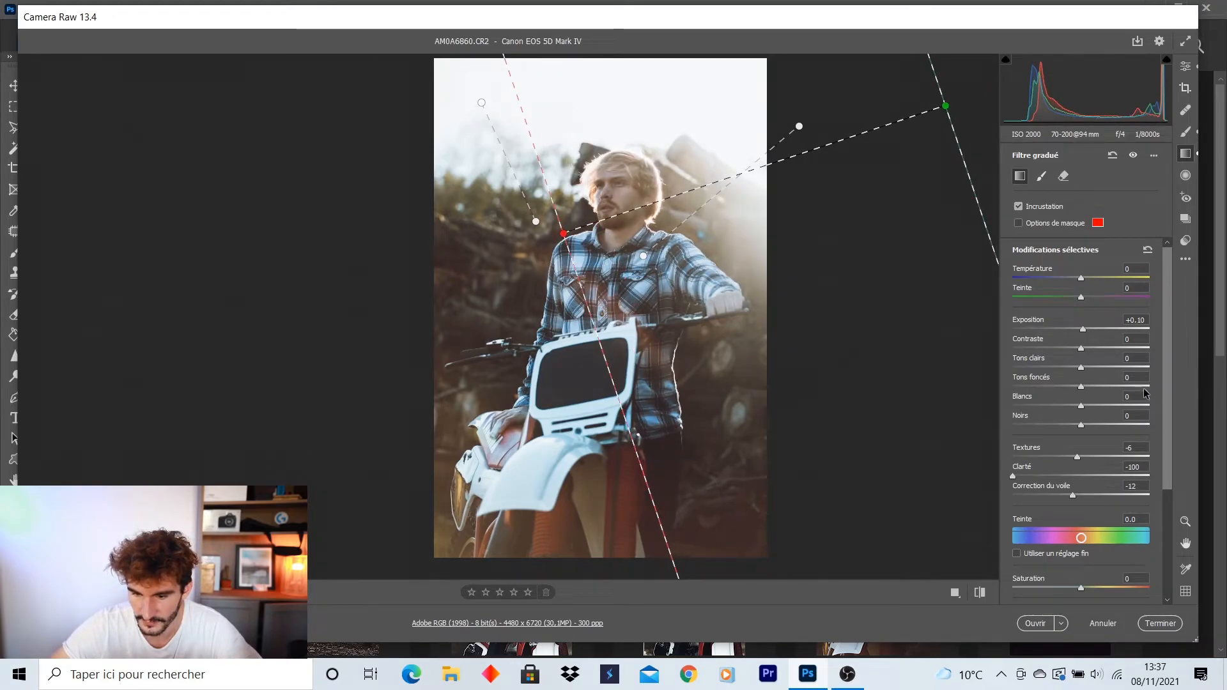
pyautogui.doubleClick(1069, 495)
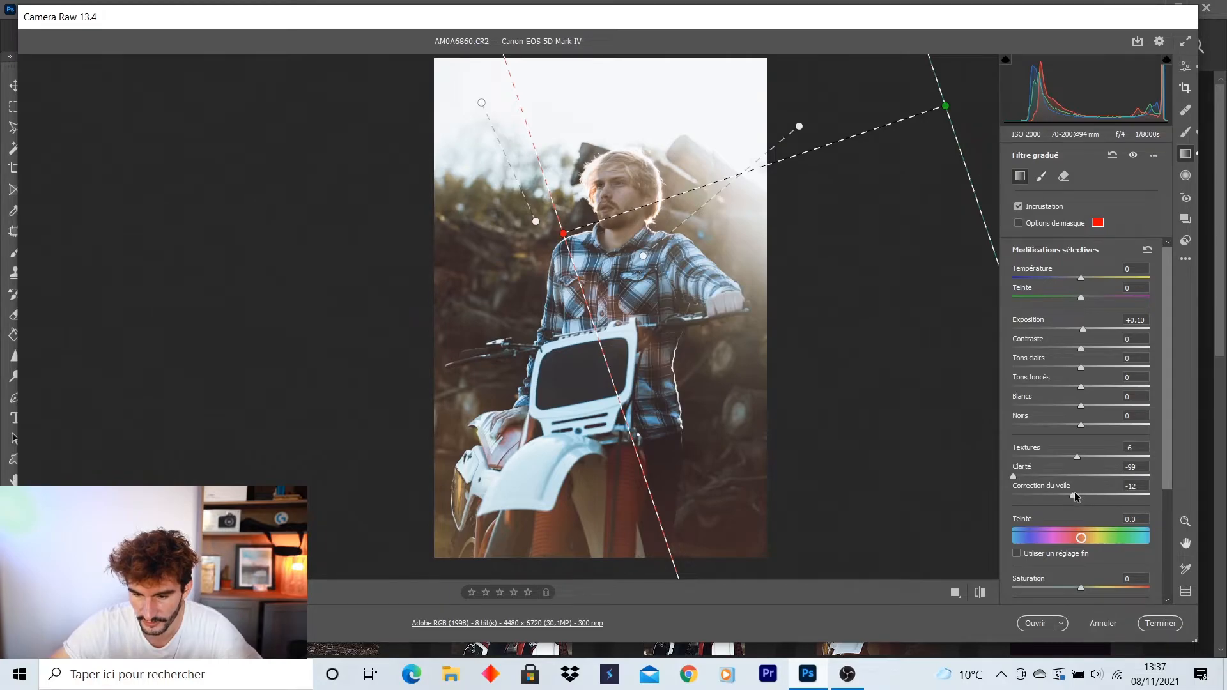
pyautogui.doubleClick(1014, 476)
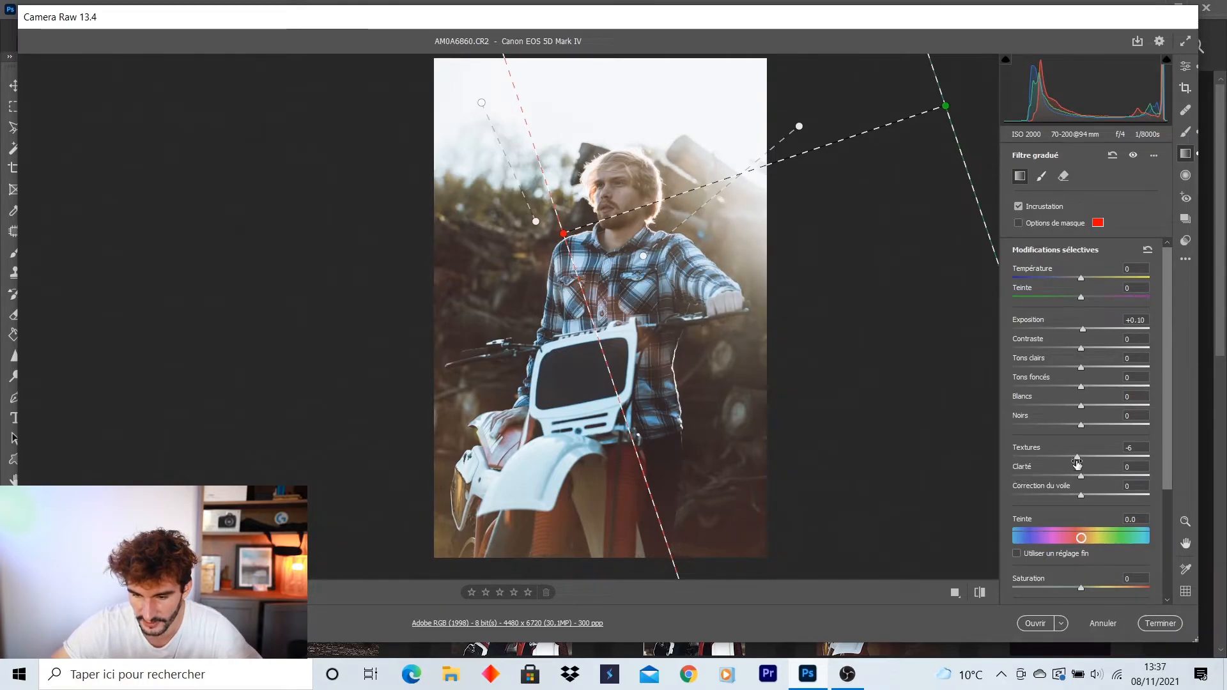
pyautogui.moveTo(1085, 429); pyautogui.dragTo(1128, 427)
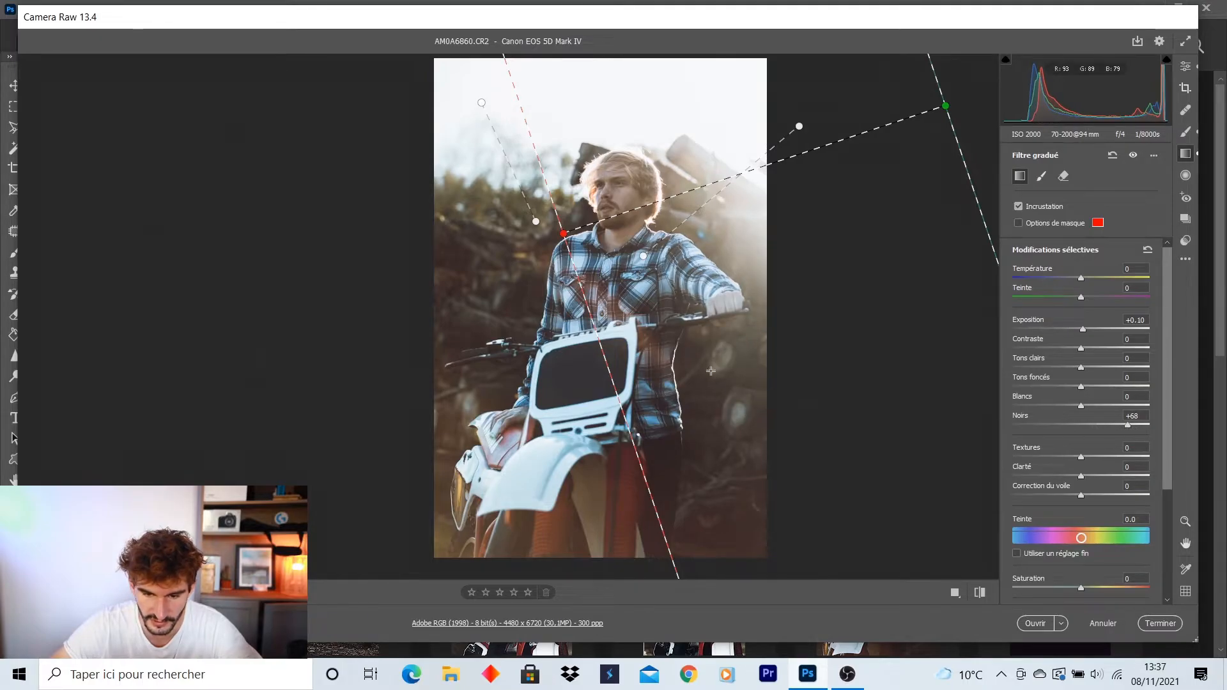
# Reposition and shorten the third graduated filter so it slopes from beyond the photo's upper right toward the rider's chest, and return to the global adjustments.
pyautogui.moveTo(643, 203)
pyautogui.mouseDown()
pyautogui.moveTo(597, 215)
pyautogui.moveTo(625, 202)
pyautogui.moveTo(675, 214)
pyautogui.moveTo(662, 217)
pyautogui.mouseUp()
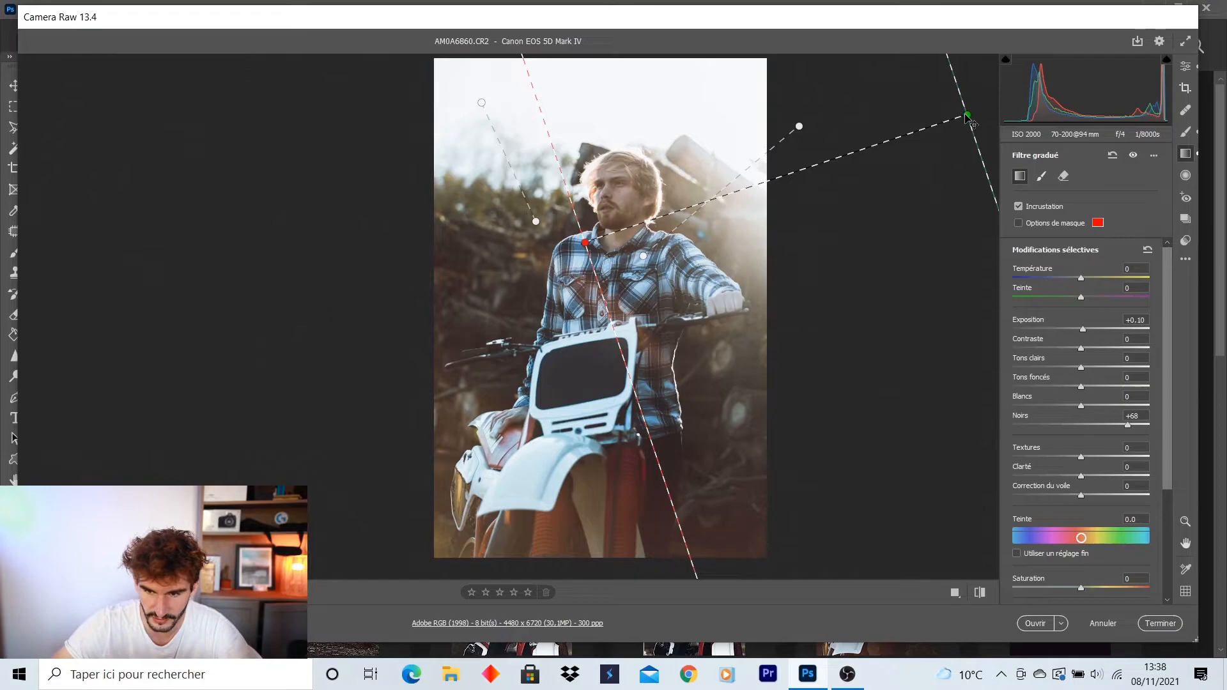
pyautogui.moveTo(884, 144); pyautogui.dragTo(828, 196)
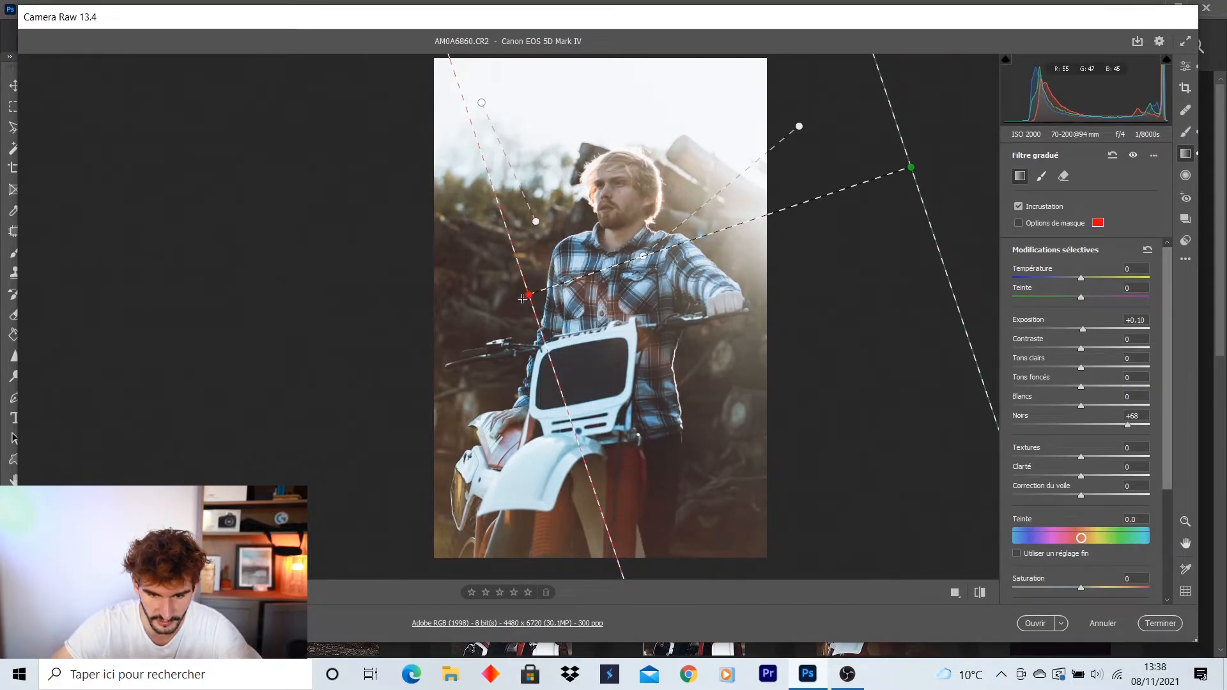
pyautogui.moveTo(530, 295); pyautogui.dragTo(623, 363)
pyautogui.moveTo(691, 312); pyautogui.dragTo(687, 220)
pyautogui.press('e')
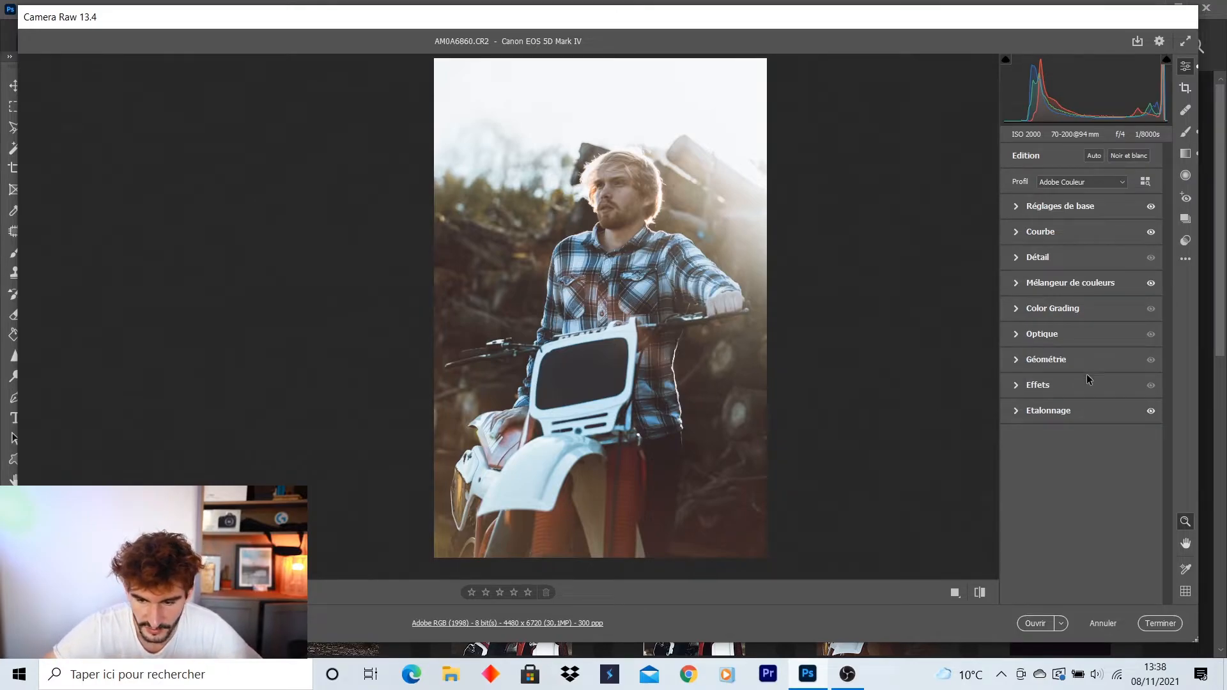
# Apply a subtle vignette of -5 in the effects settings.
pyautogui.click(1018, 387)
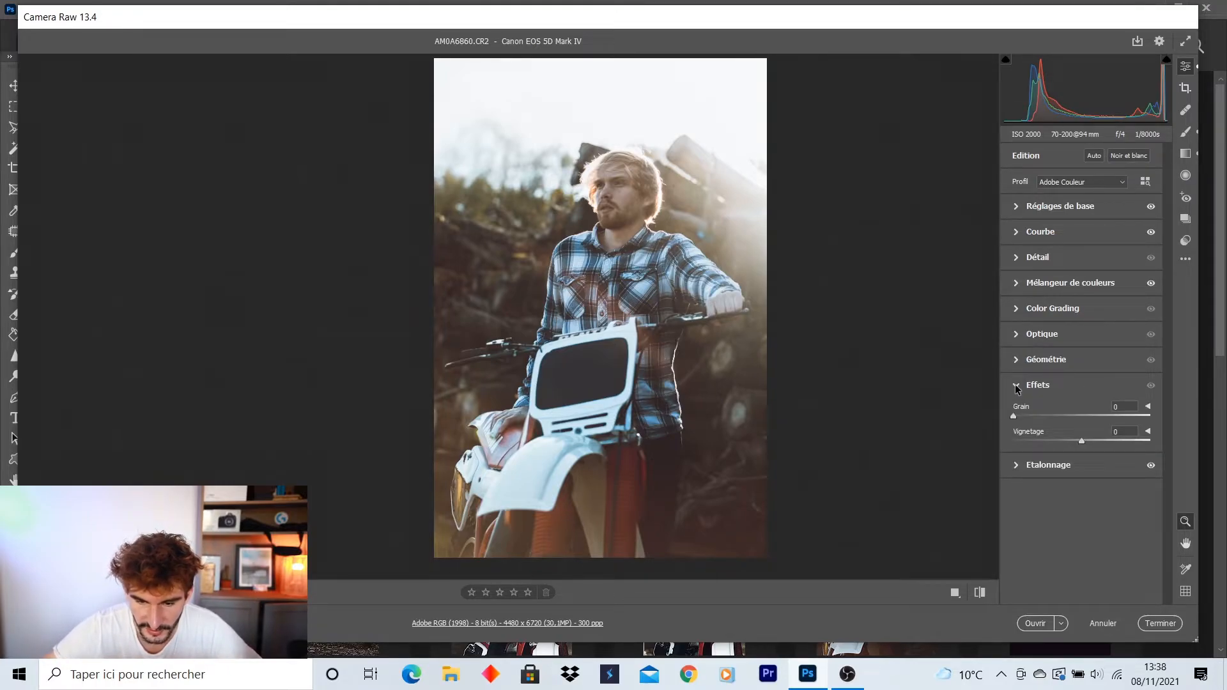
pyautogui.moveTo(1080, 442)
pyautogui.mouseDown()
pyautogui.moveTo(1131, 438)
pyautogui.moveTo(1066, 445)
pyautogui.mouseUp()
pyautogui.doubleClick(1066, 442)
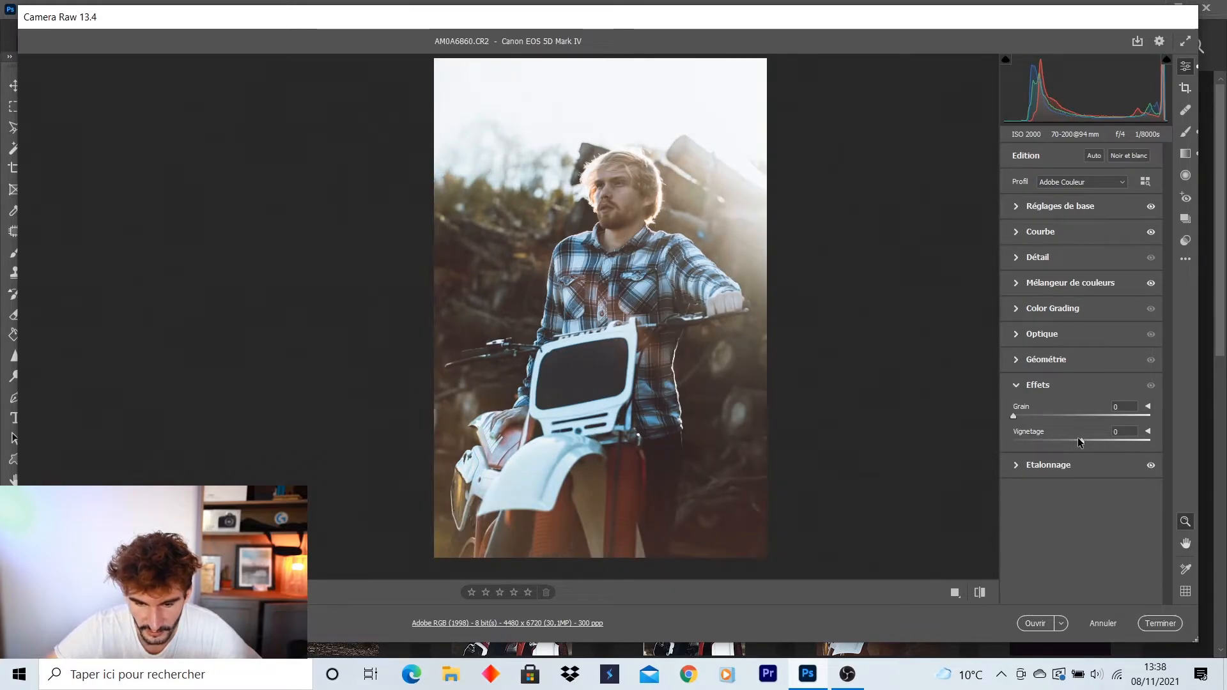
pyautogui.moveTo(1080, 441); pyautogui.dragTo(1080, 451)
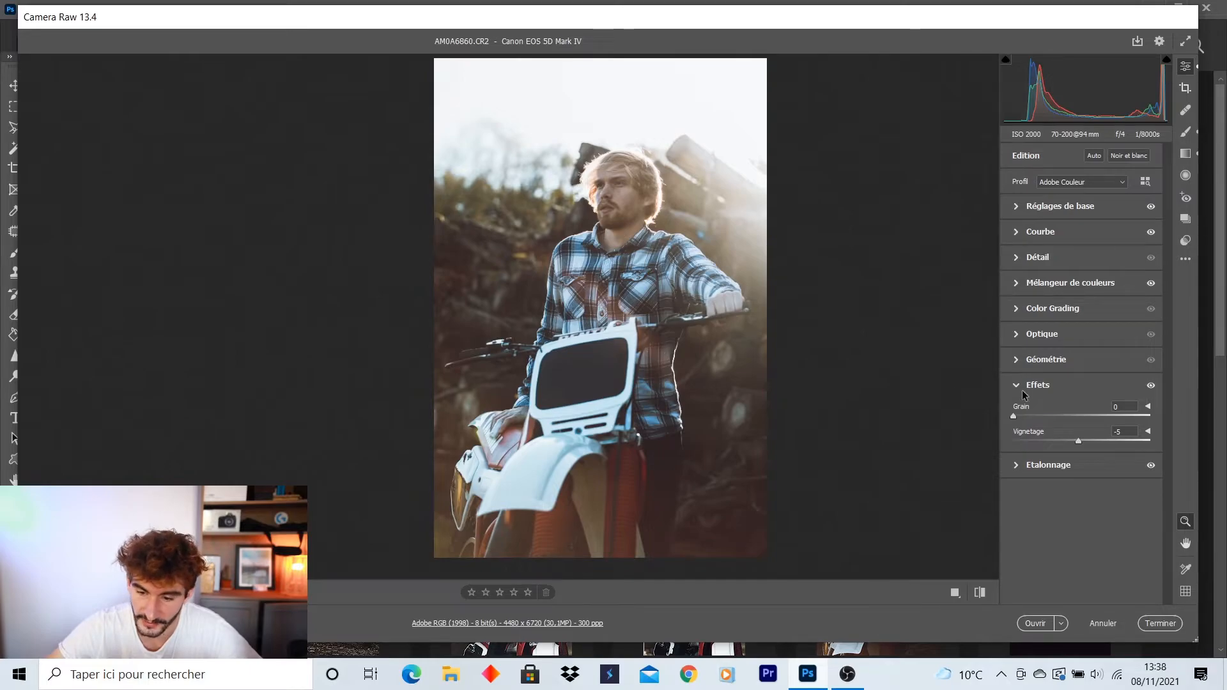
# Set the grain amount to 50, judging its strength close up on the plaid shirt and on the whole photo.
pyautogui.click(656, 347)
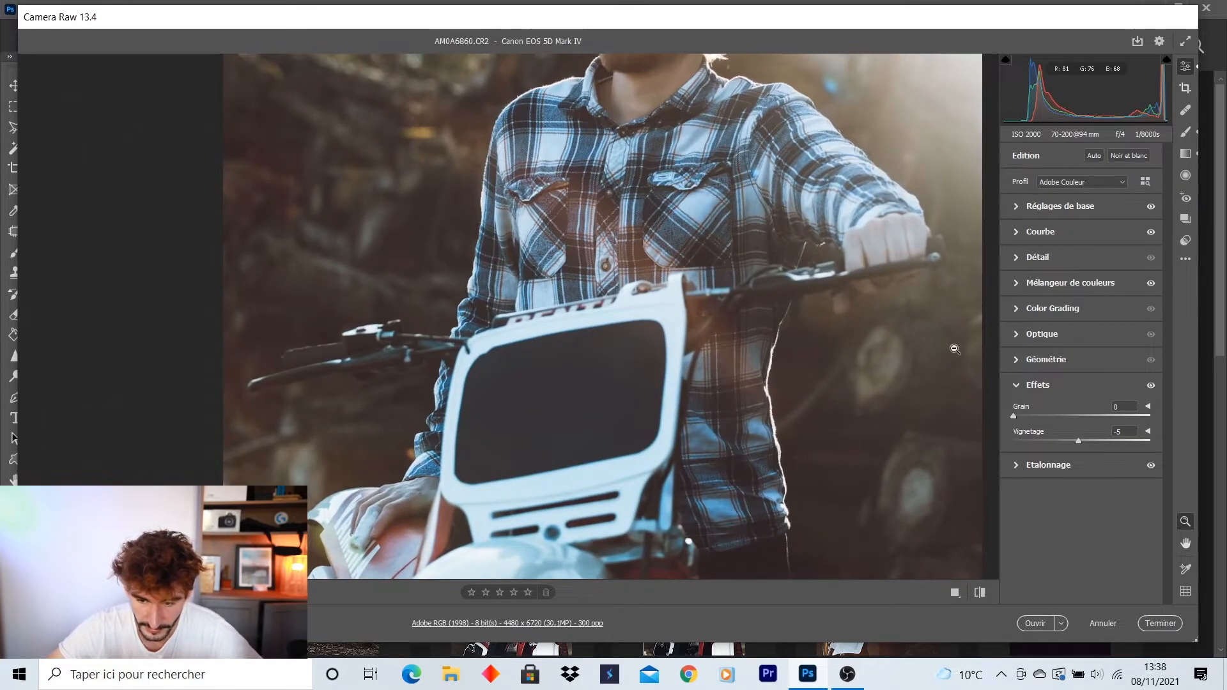
pyautogui.moveTo(1014, 415); pyautogui.dragTo(1061, 416)
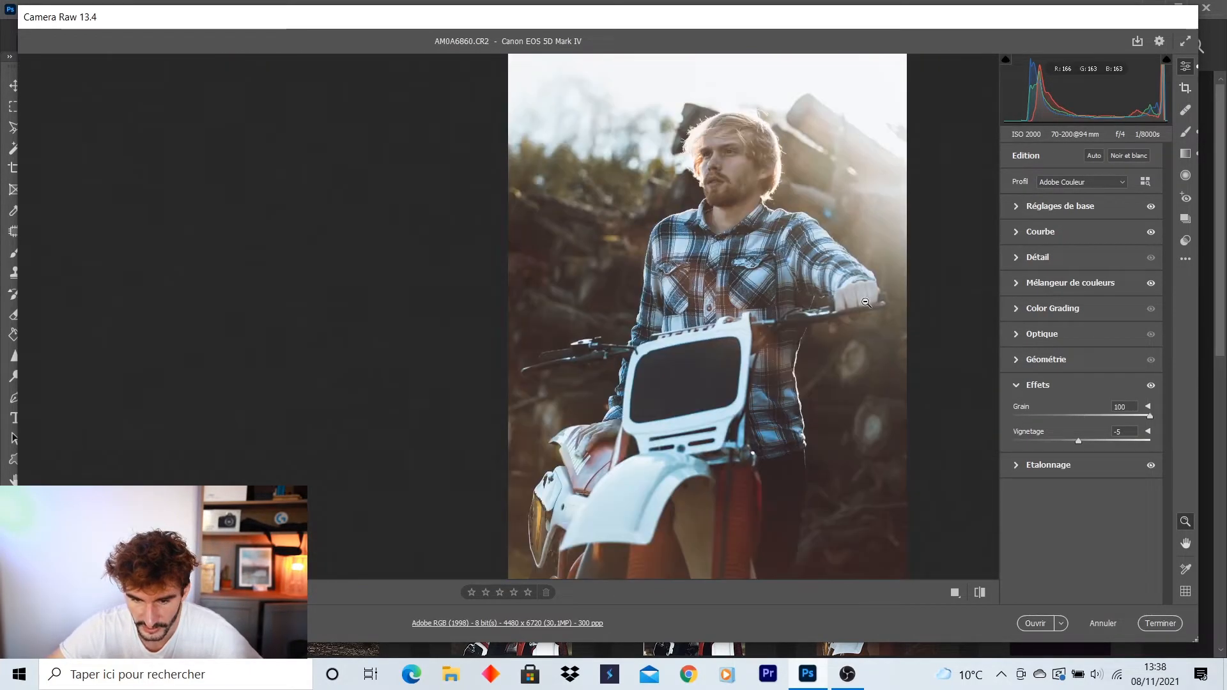
pyautogui.scroll(4, 881, 296)
pyautogui.click(896, 299)
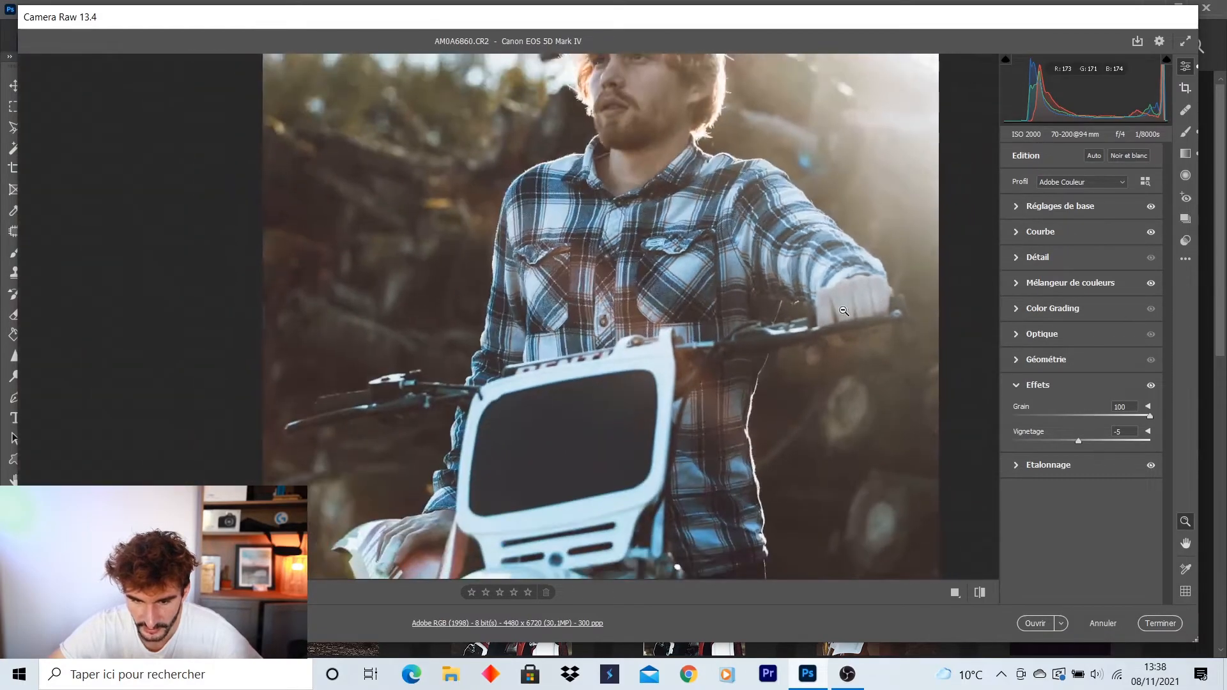
pyautogui.click(882, 254)
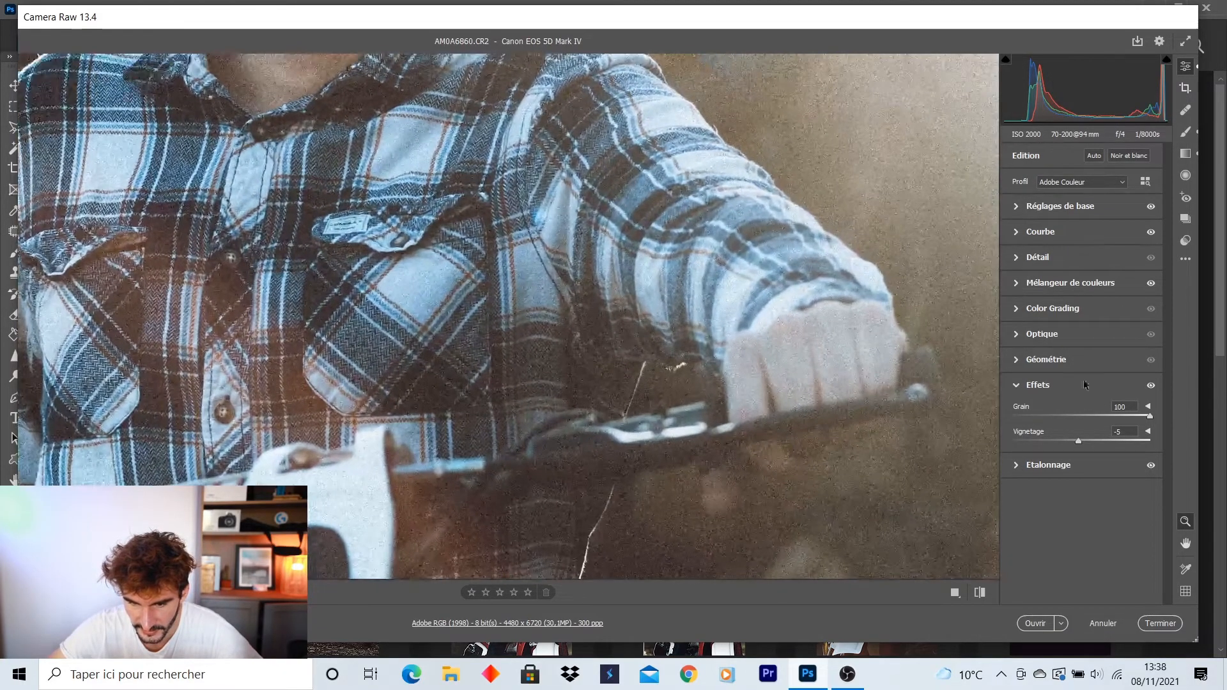
pyautogui.moveTo(1149, 421)
pyautogui.mouseDown()
pyautogui.moveTo(988, 407)
pyautogui.moveTo(1133, 414)
pyautogui.mouseUp()
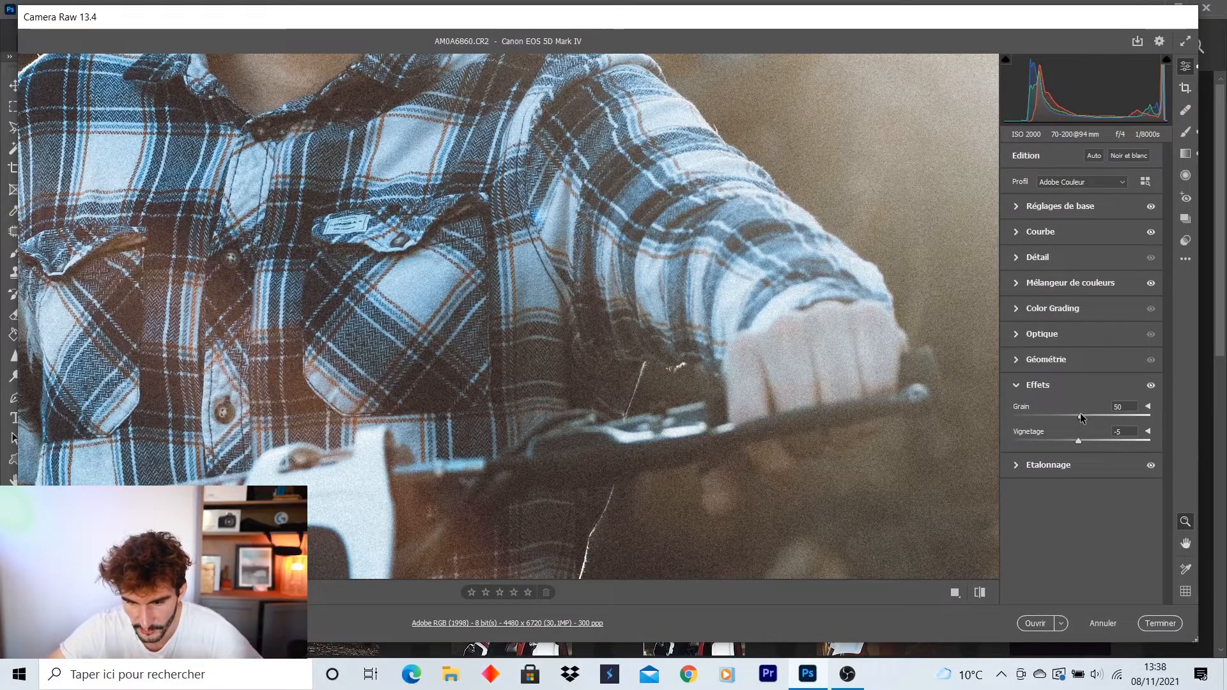
pyautogui.click(842, 416)
pyautogui.scroll(-4, 759, 376)
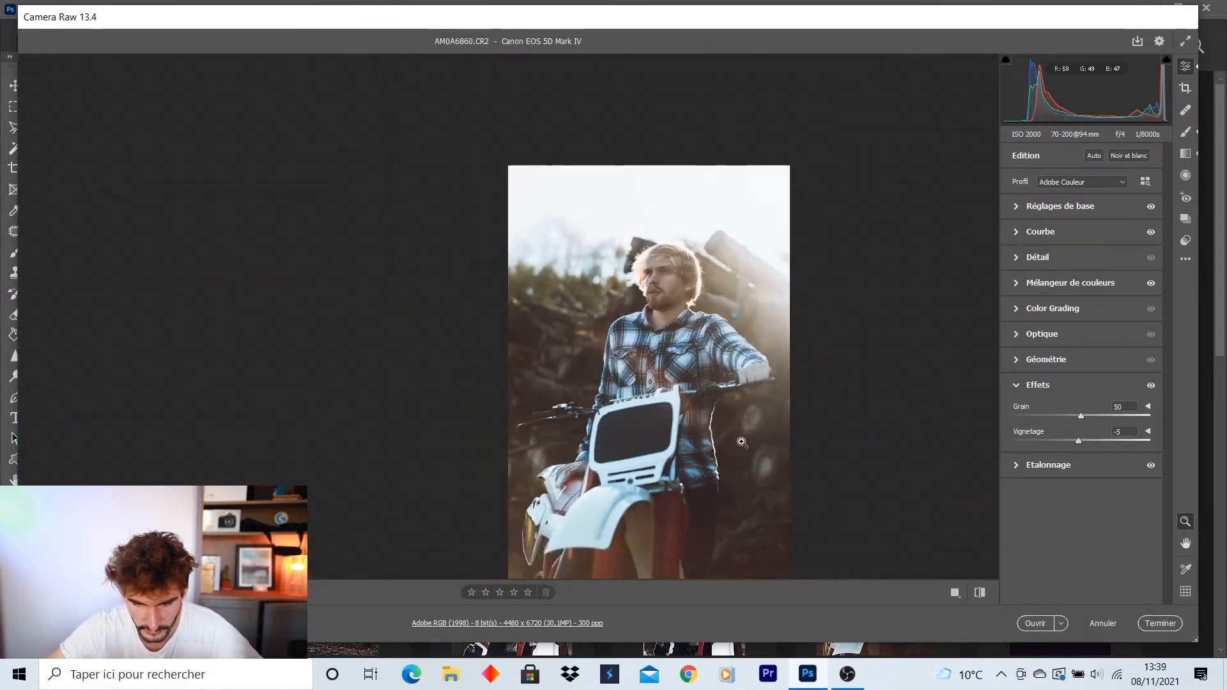
pyautogui.scroll(-1, 738, 435)
pyautogui.scroll(2, 691, 382)
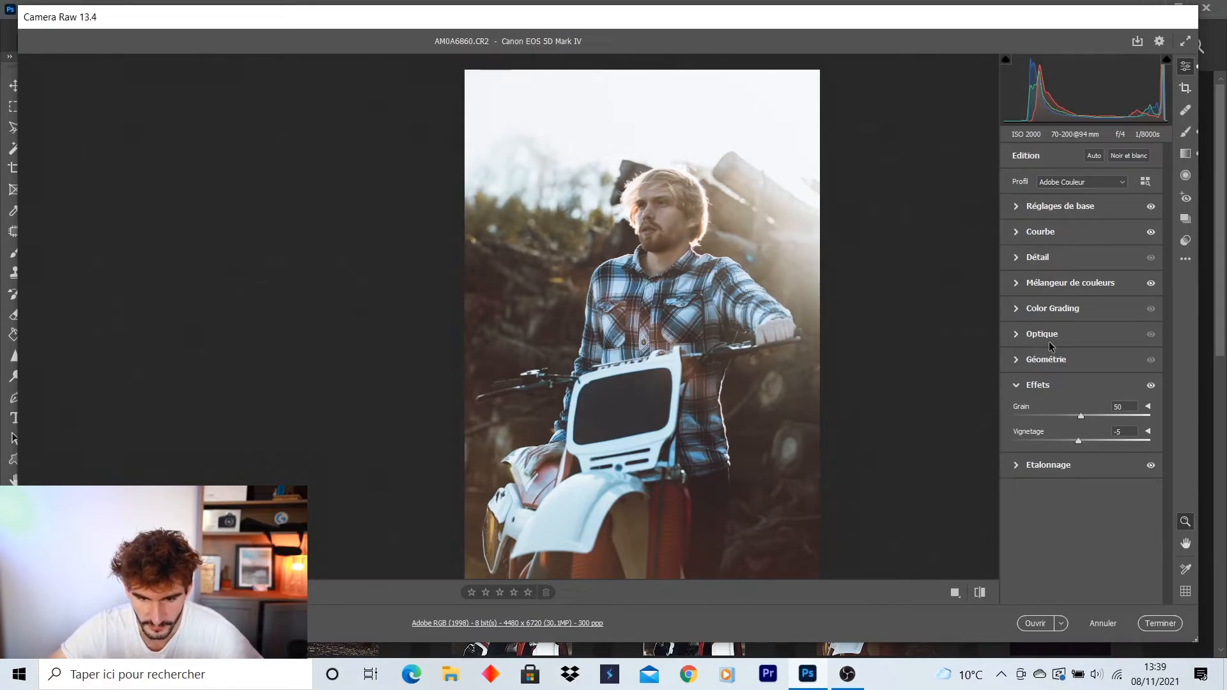
# Adjust the basic colour settings to saturation +13 and vibrance -26.
pyautogui.click(1049, 205)
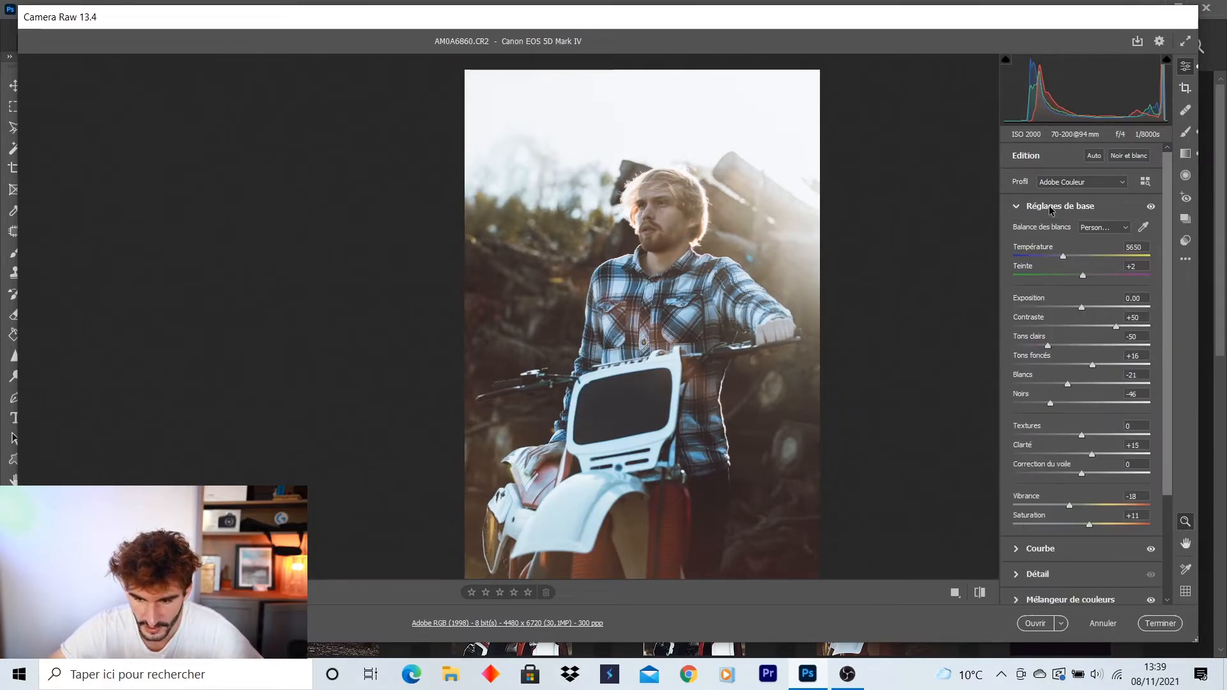
pyautogui.moveTo(1090, 528); pyautogui.dragTo(1097, 532)
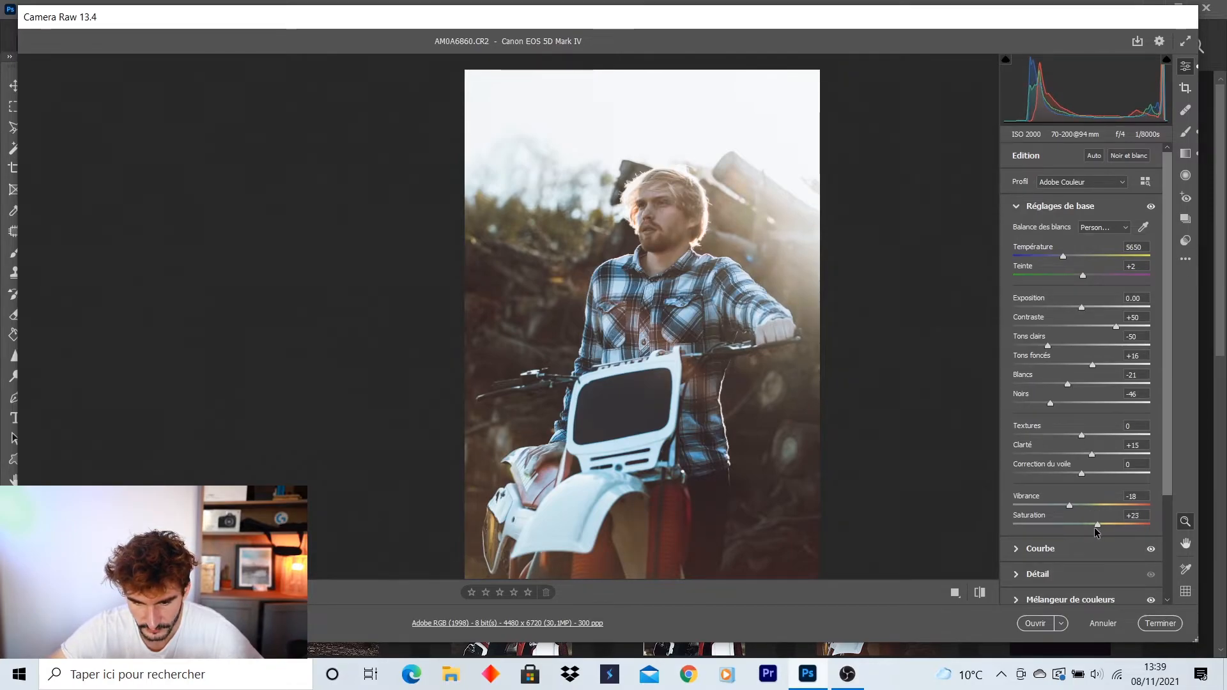
pyautogui.moveTo(1069, 504); pyautogui.dragTo(1063, 510)
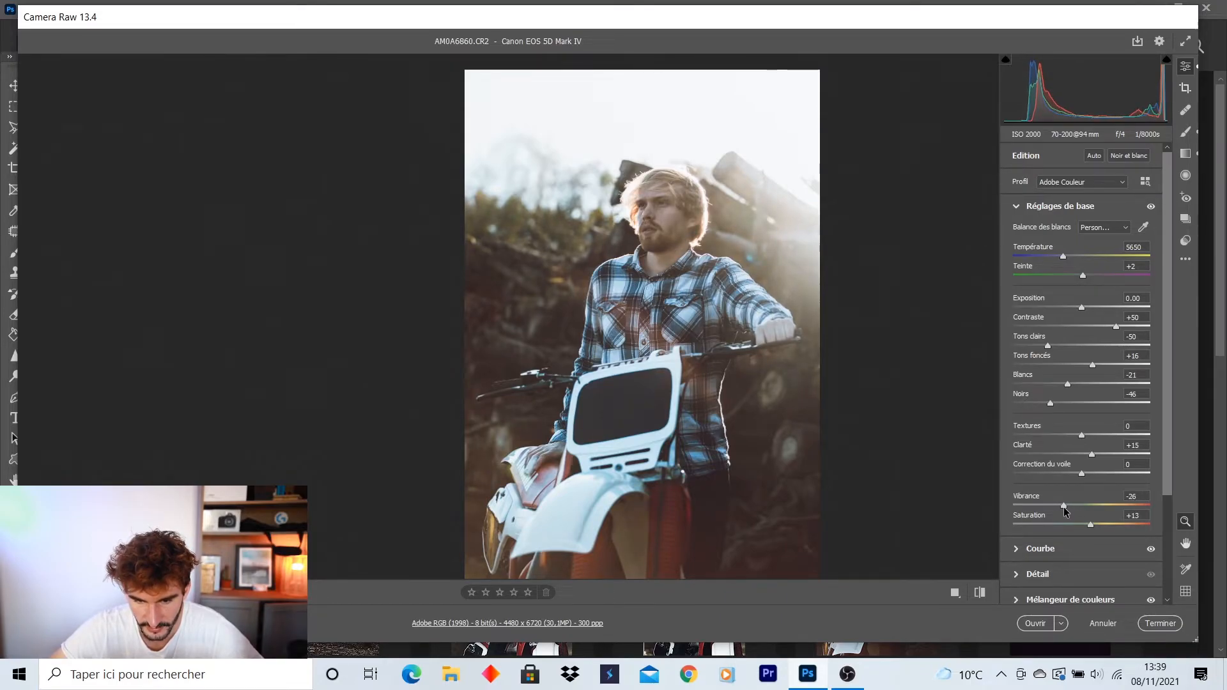
# Add a graduated filter sloping from the rider's head toward his chest with blacks 0 and exposure +0.05, and return to the global adjustments.
pyautogui.press('g')
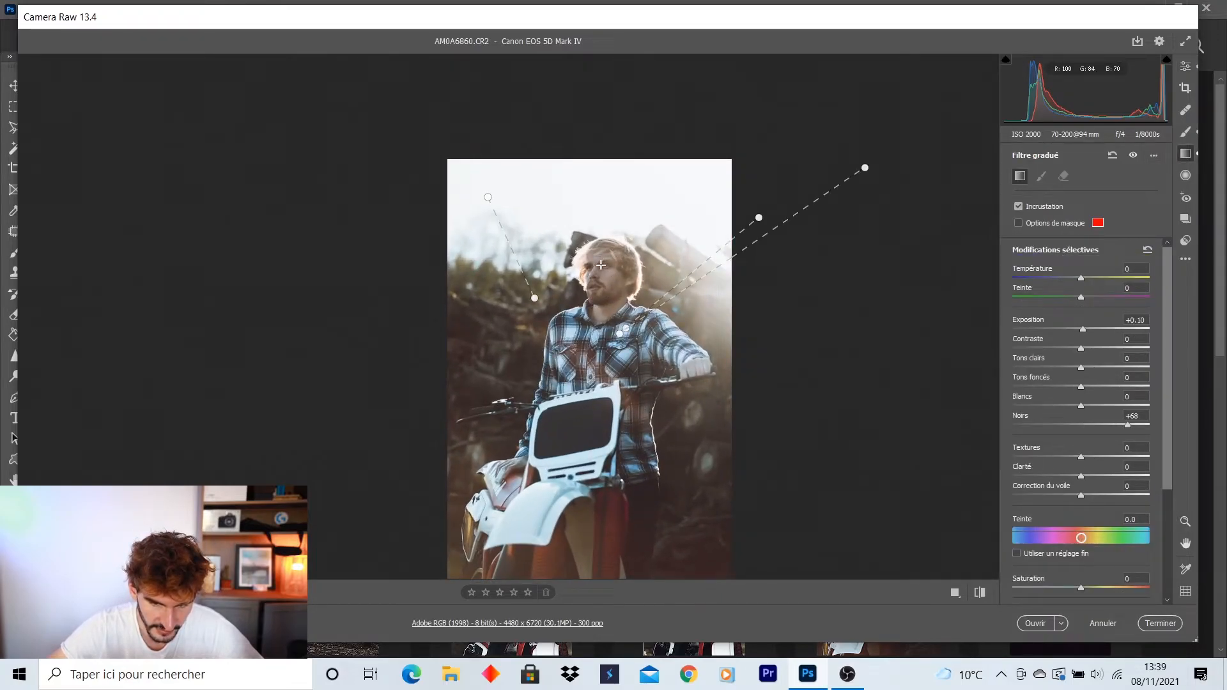
pyautogui.moveTo(551, 231); pyautogui.dragTo(630, 323)
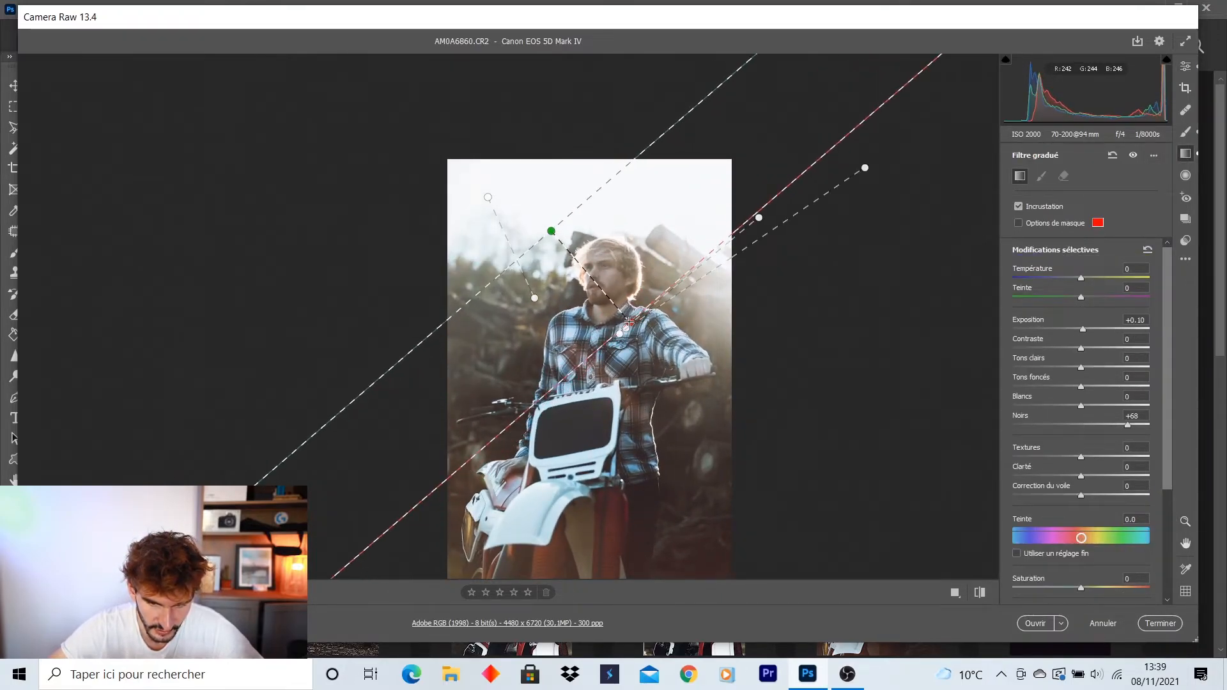
pyautogui.doubleClick(1127, 425)
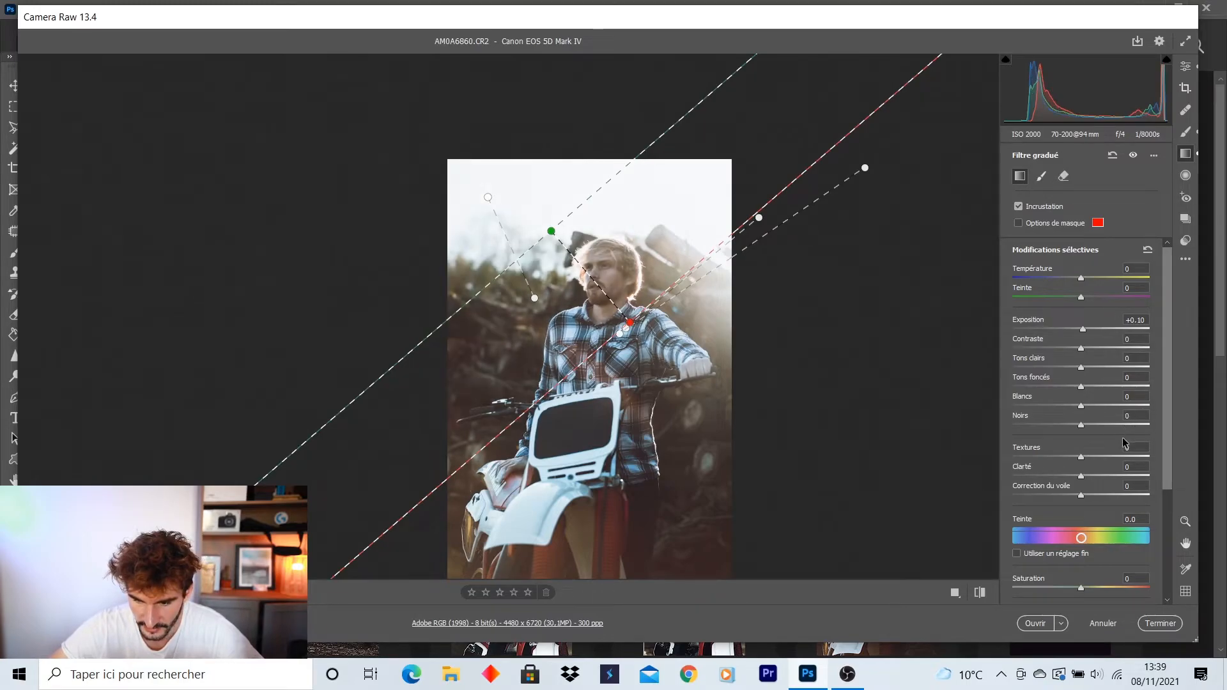
pyautogui.moveTo(1084, 334); pyautogui.dragTo(1084, 333)
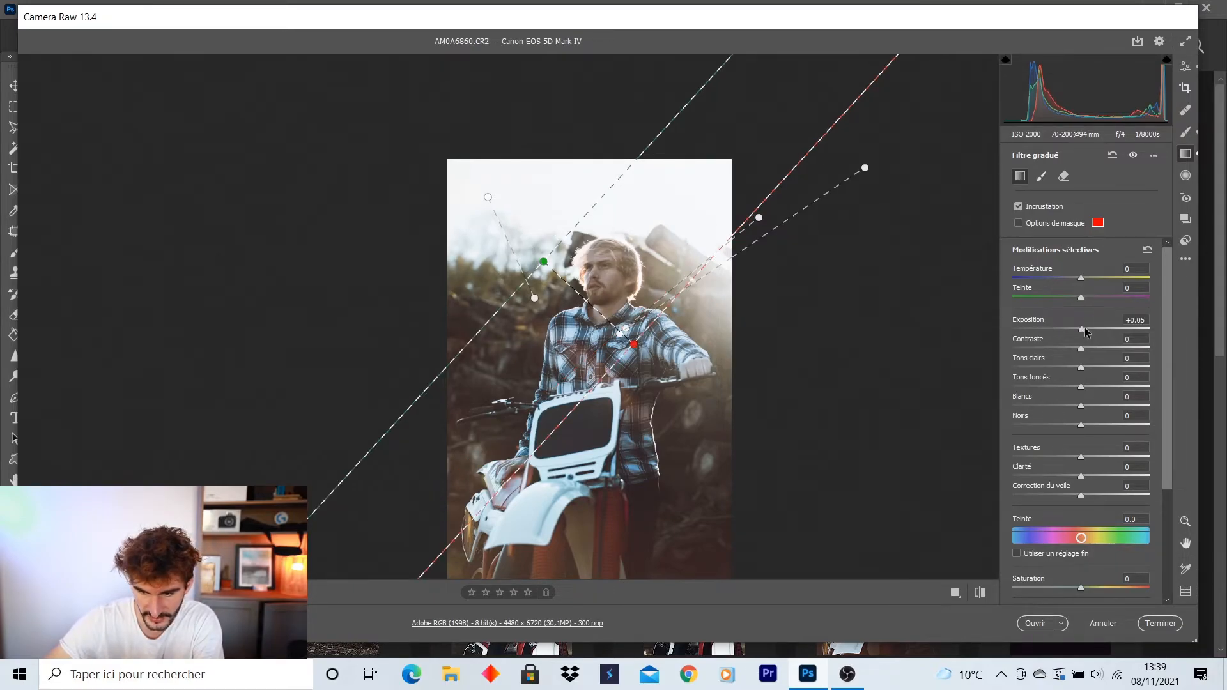
pyautogui.moveTo(1085, 331); pyautogui.dragTo(1084, 336)
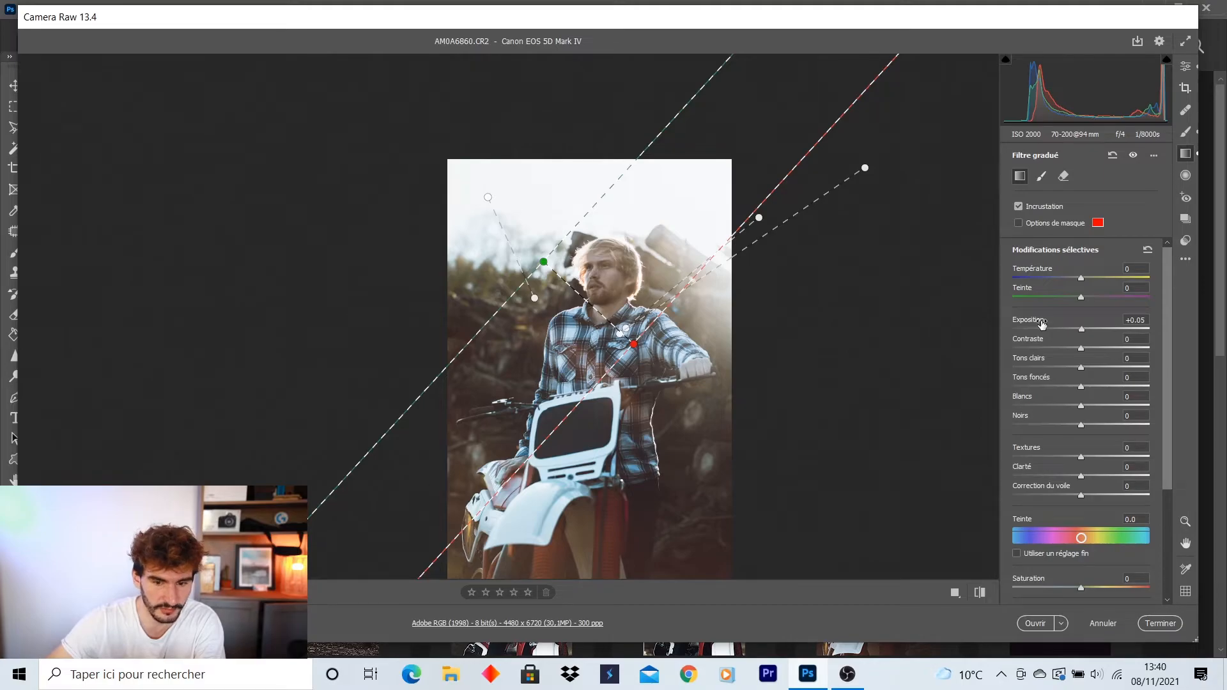
pyautogui.click(1183, 68)
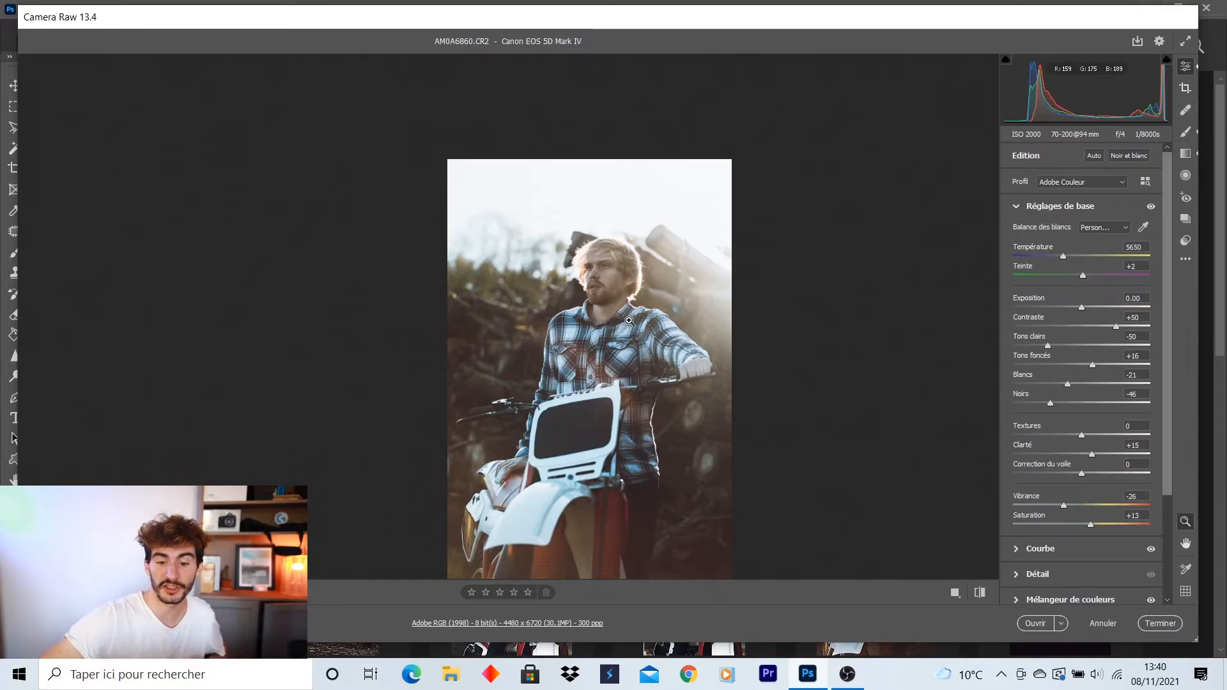
# Raise the global clarity to +20, judging it close up on the face and on the whole photo.
pyautogui.moveTo(611, 281); pyautogui.dragTo(690, 266)
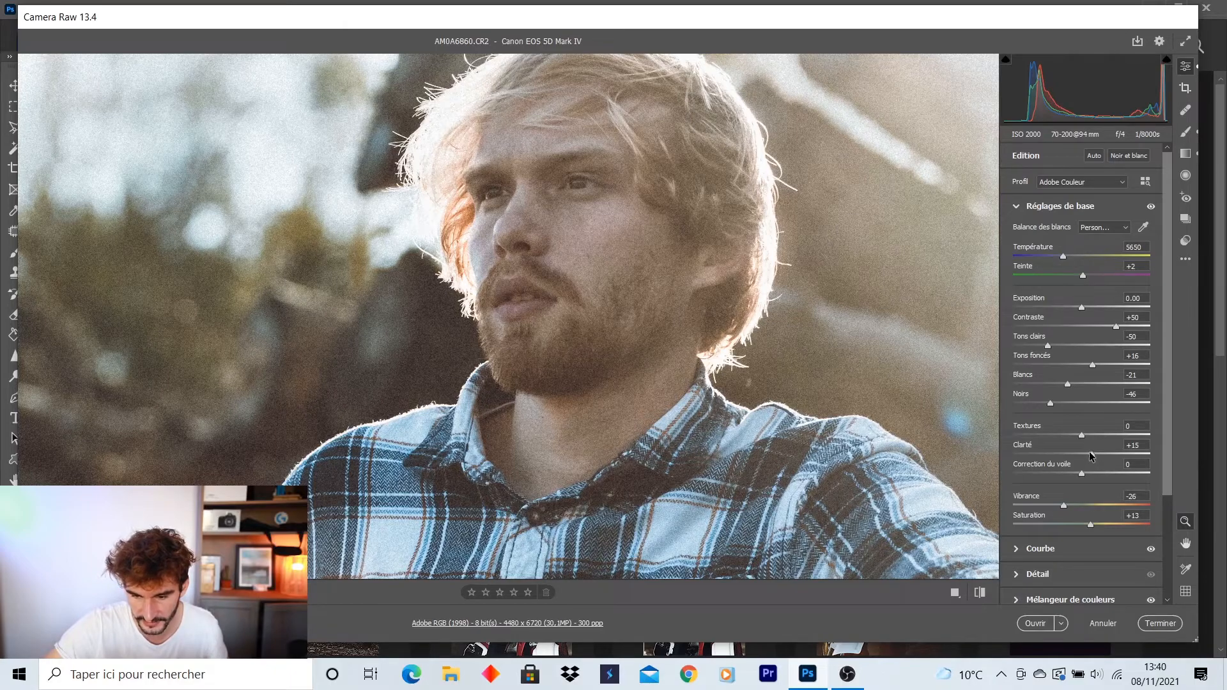
pyautogui.moveTo(1095, 457); pyautogui.dragTo(1095, 458)
pyautogui.moveTo(779, 430); pyautogui.dragTo(760, 454)
pyautogui.scroll(-1, 1020, 548)
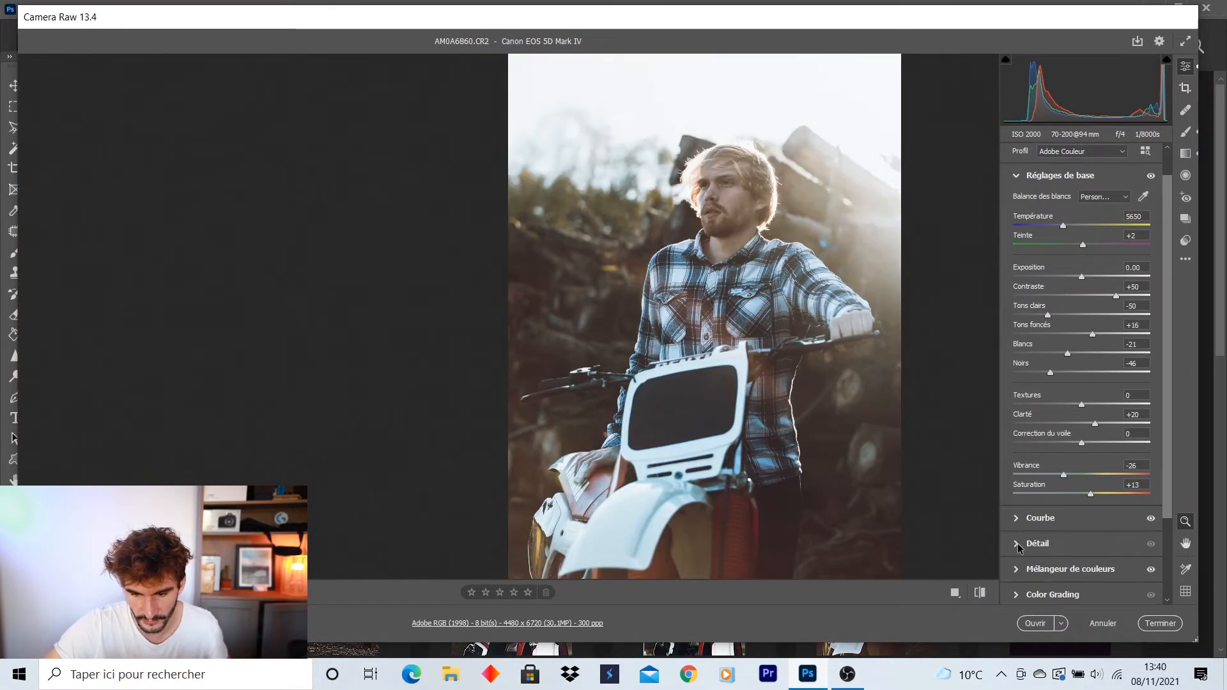
# Set the detail sharpening to 70 while viewing the face and plaid shirt close up.
pyautogui.click(1020, 549)
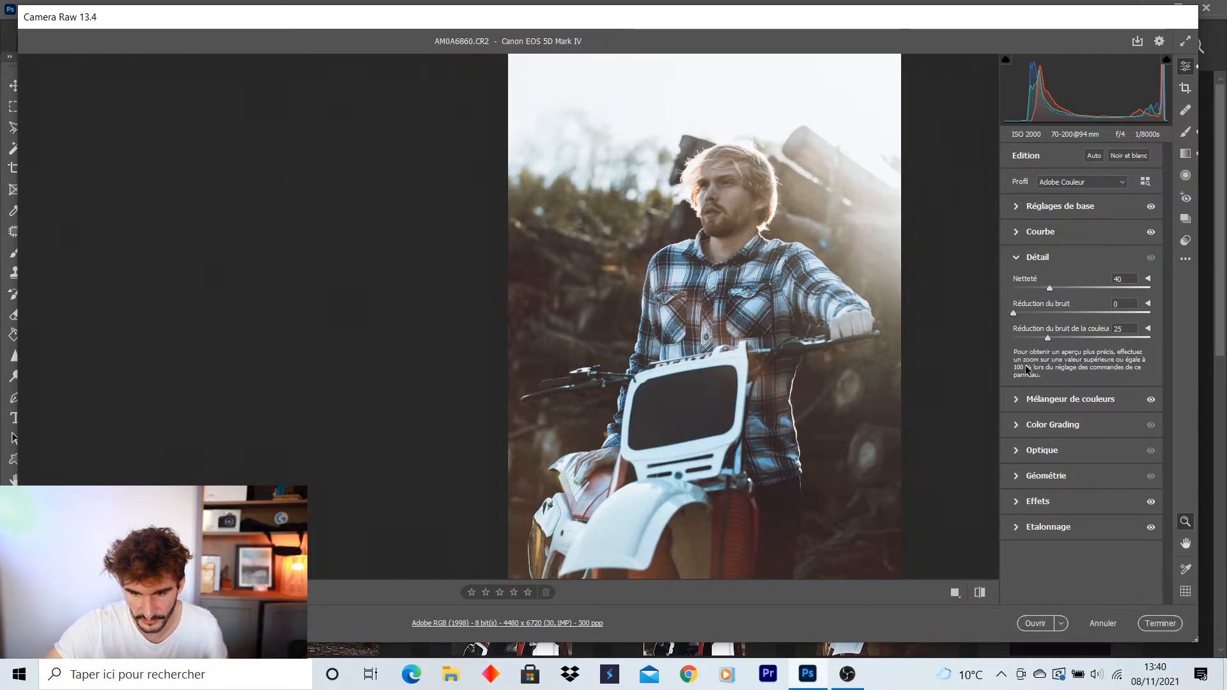
pyautogui.click(755, 219)
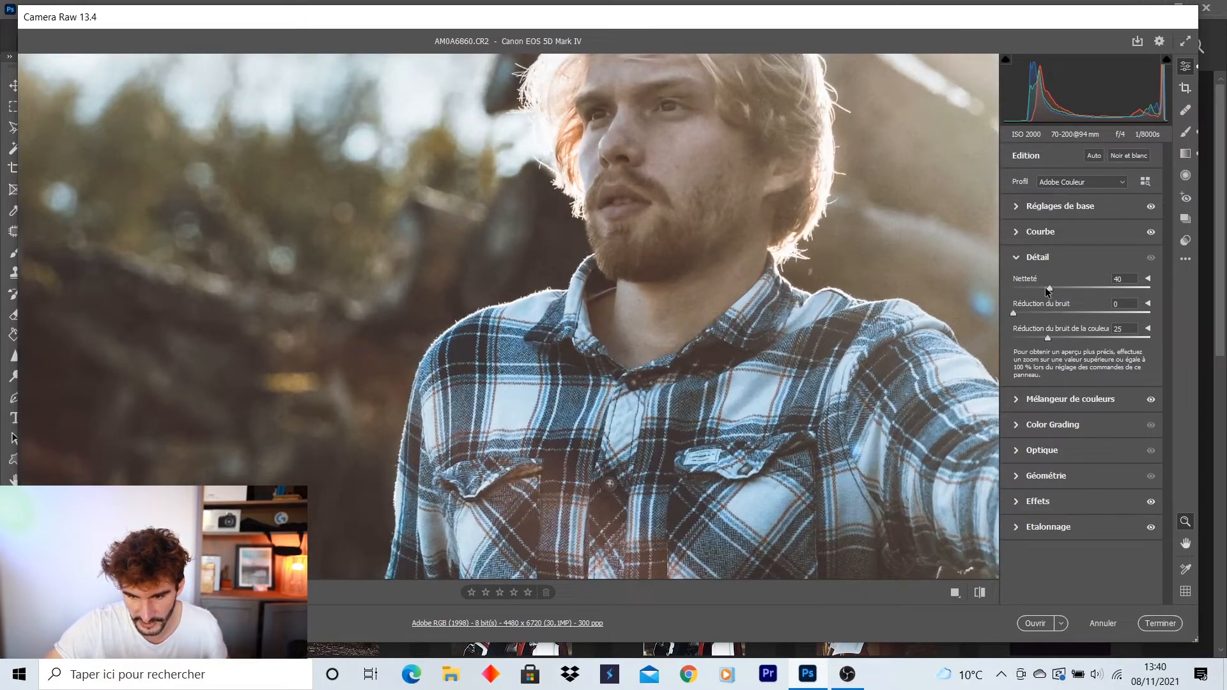
pyautogui.moveTo(1050, 289); pyautogui.dragTo(1076, 294)
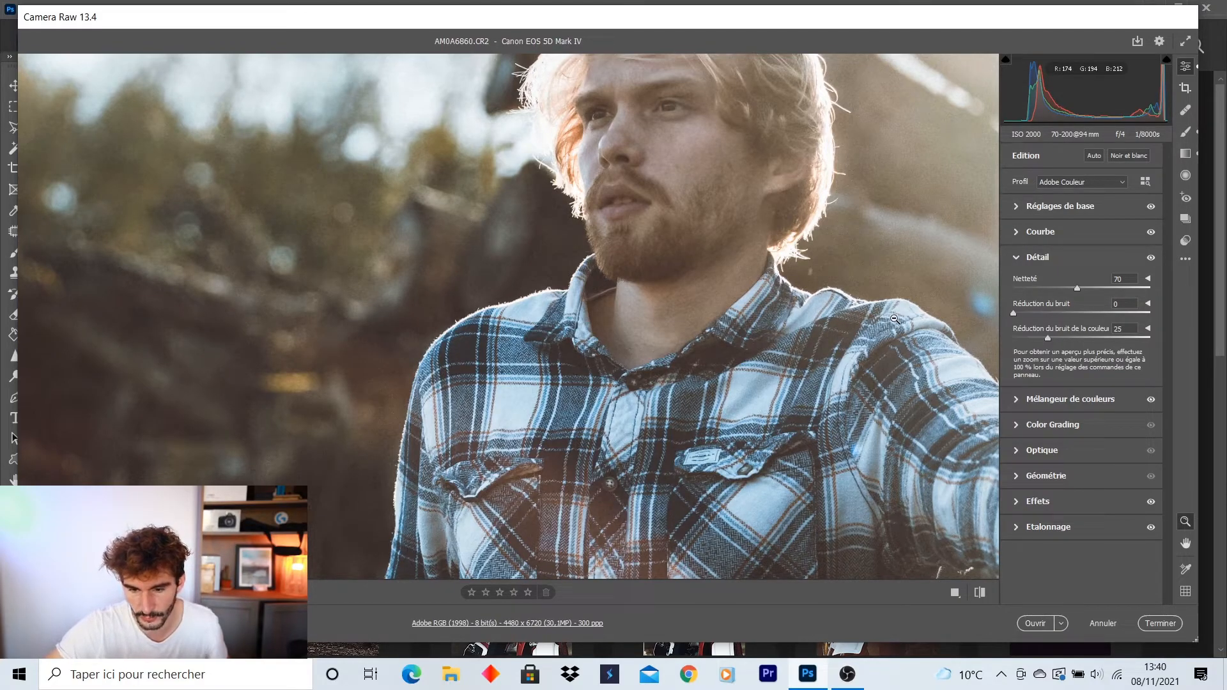
pyautogui.moveTo(894, 319); pyautogui.dragTo(713, 372)
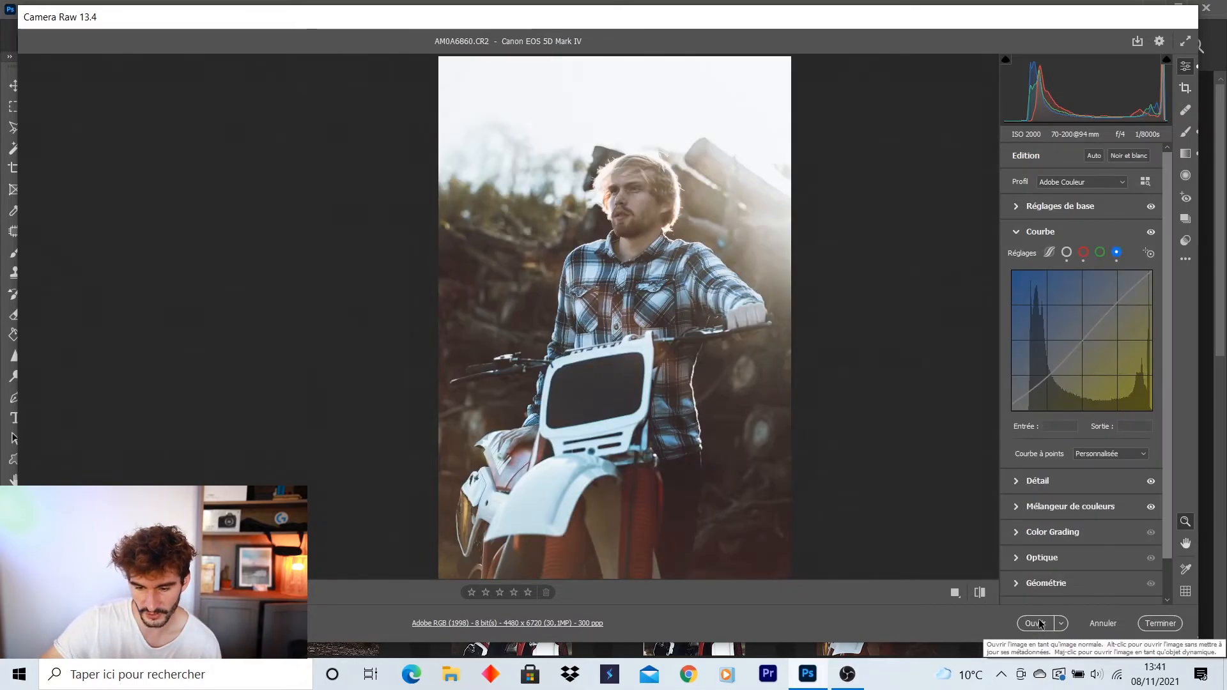
# Open the developed photo in Photoshop and duplicate the background layer.
pyautogui.click(1040, 623)
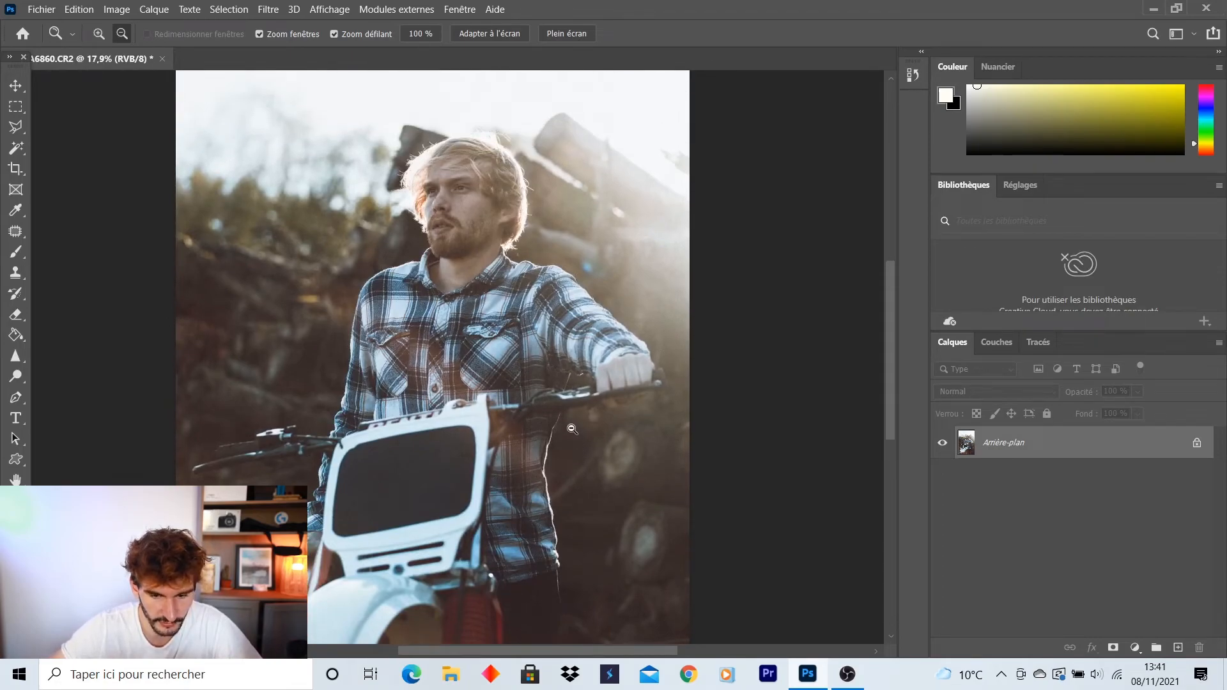
pyautogui.moveTo(1085, 452); pyautogui.dragTo(1178, 647)
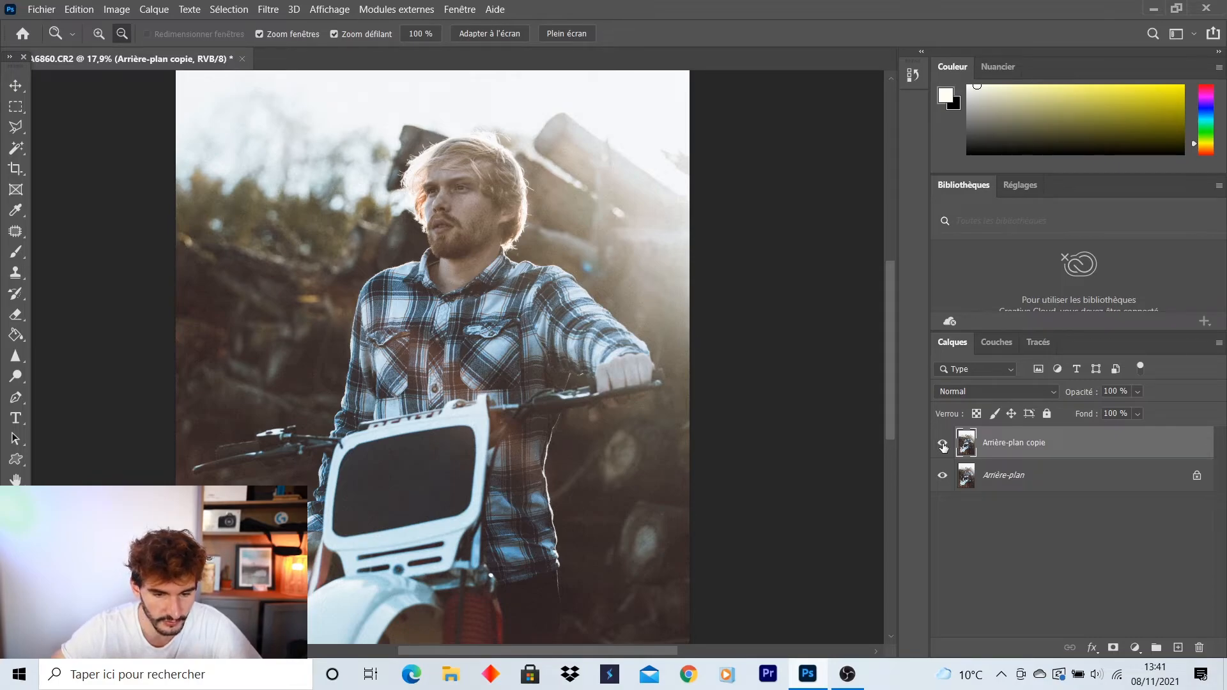
pyautogui.scroll(-4, 534, 300)
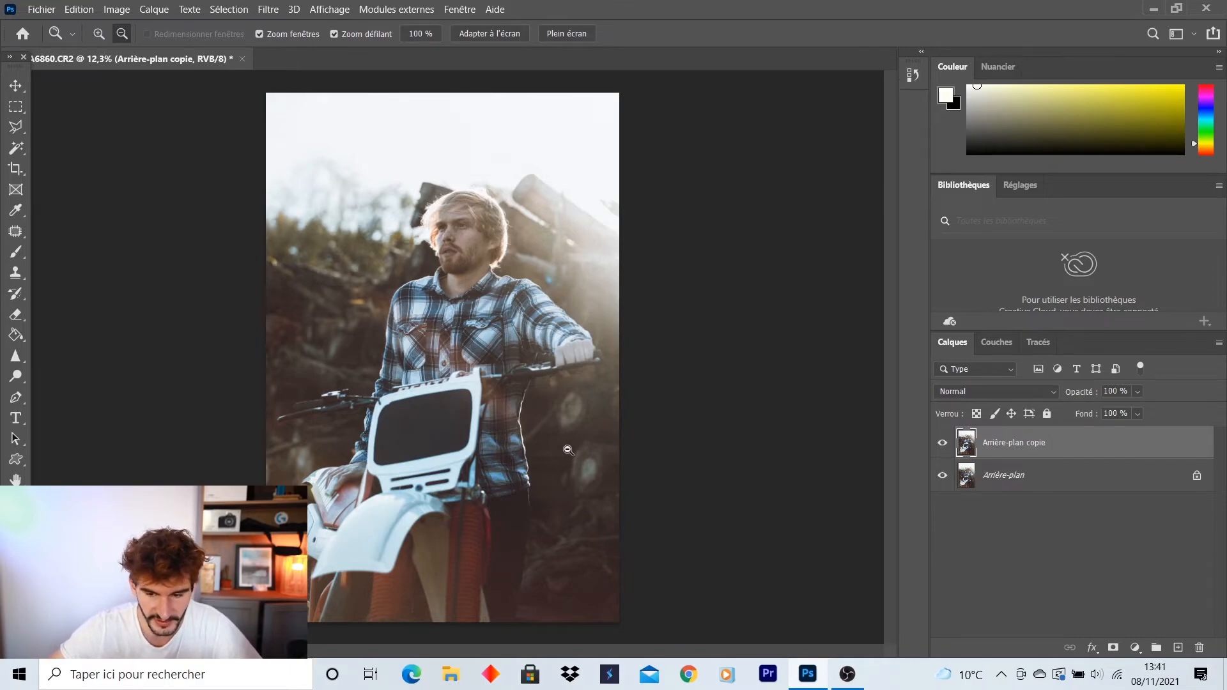
# Lighten the rider's face with the Dodge tool on the duplicate layer, using the highlights range, 23% exposure and a 294 px soft brush.
pyautogui.scroll(15, 463, 259)
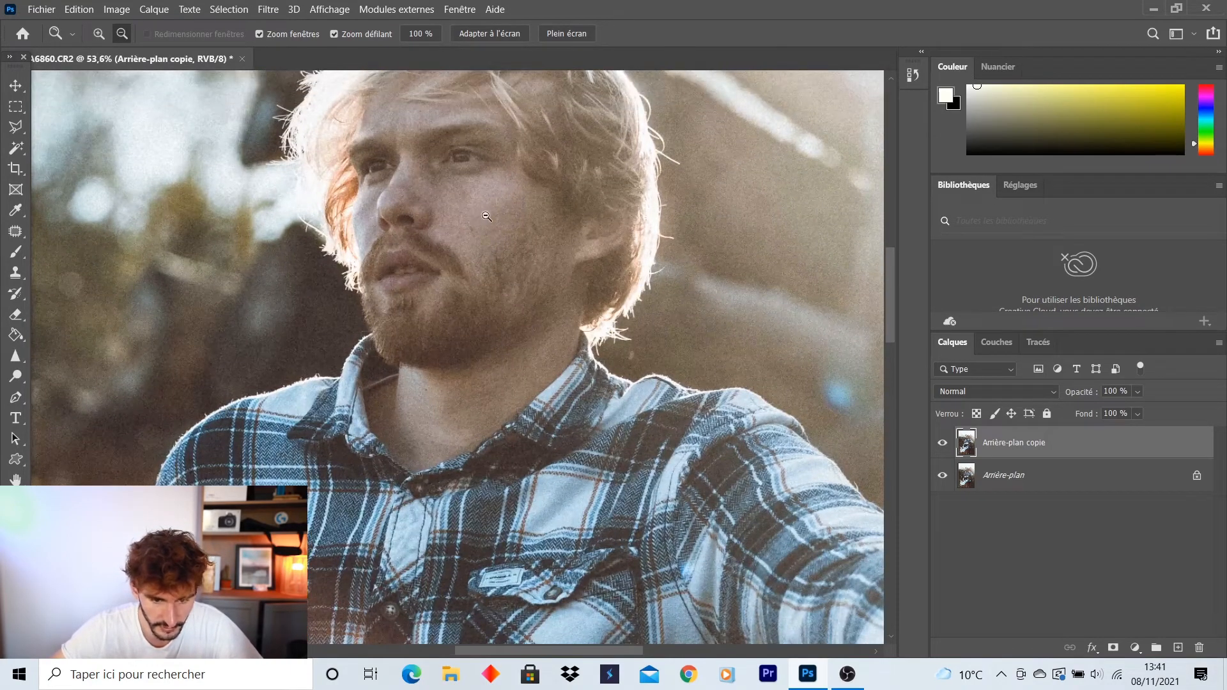
pyautogui.scroll(3, 442, 198)
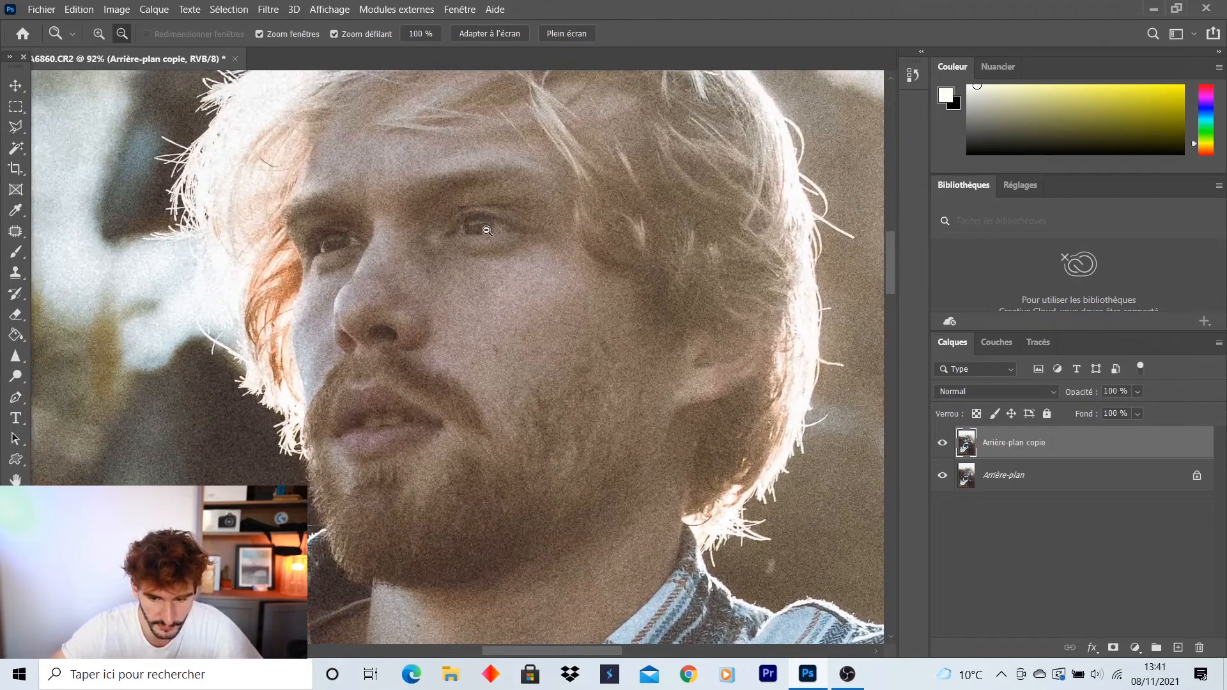
pyautogui.click(16, 375)
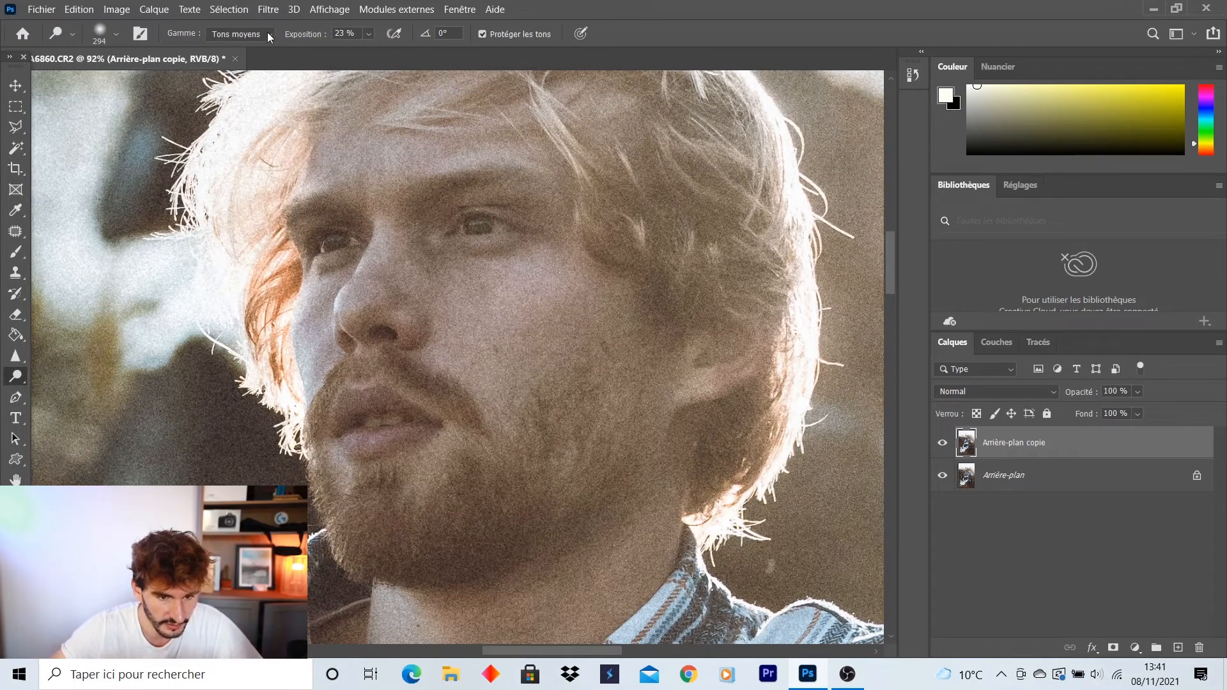
pyautogui.click(239, 34)
pyautogui.click(227, 71)
pyautogui.rightClick(470, 214)
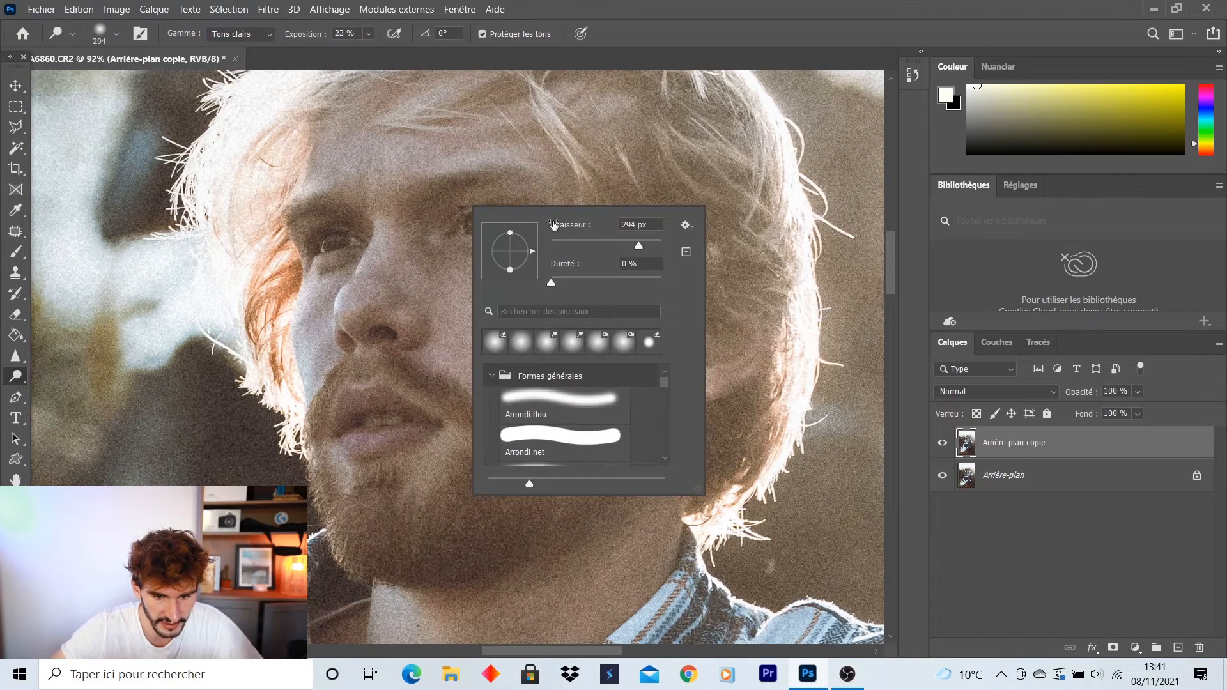
pyautogui.moveTo(393, 188)
pyautogui.mouseDown()
pyautogui.moveTo(497, 193)
pyautogui.moveTo(350, 247)
pyautogui.moveTo(341, 226)
pyautogui.moveTo(344, 331)
pyautogui.moveTo(406, 163)
pyautogui.moveTo(335, 157)
pyautogui.mouseUp()
pyautogui.moveTo(328, 335); pyautogui.dragTo(335, 371)
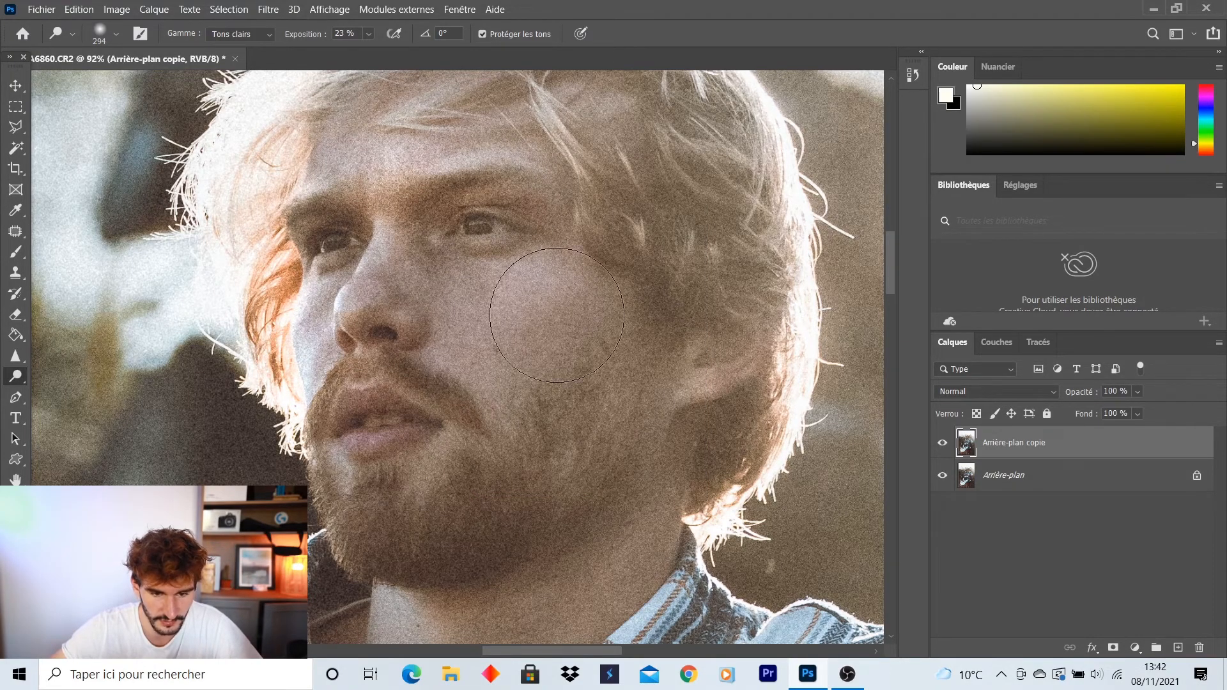
pyautogui.moveTo(304, 154); pyautogui.dragTo(310, 165)
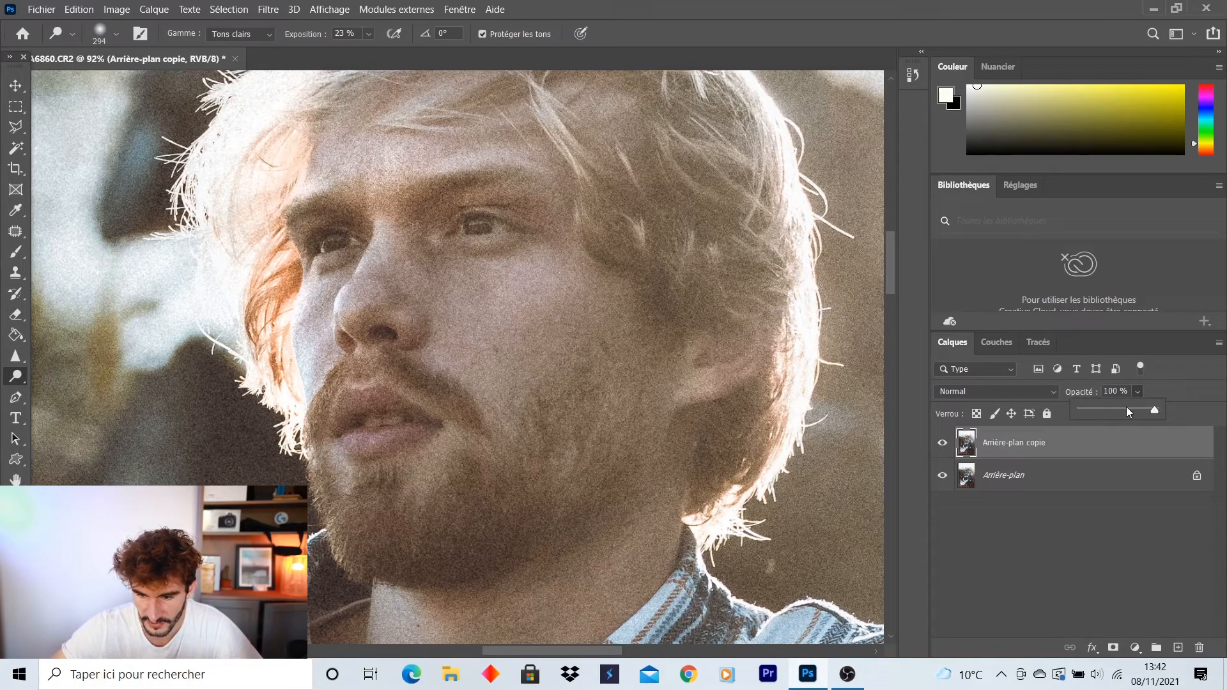
# Lower the dodged layer's opacity to 51%, compare the face with and without it, and flatten it into the background.
pyautogui.moveTo(1121, 410); pyautogui.dragTo(1119, 408)
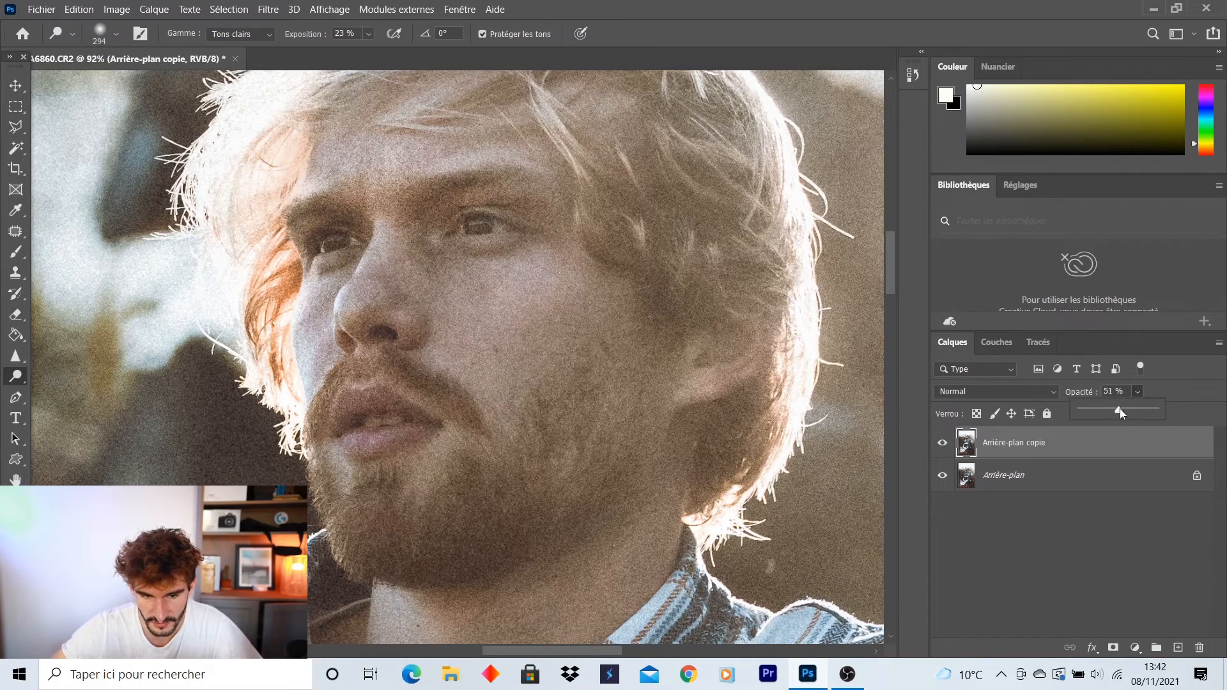
pyautogui.click(942, 443)
pyautogui.click(938, 445)
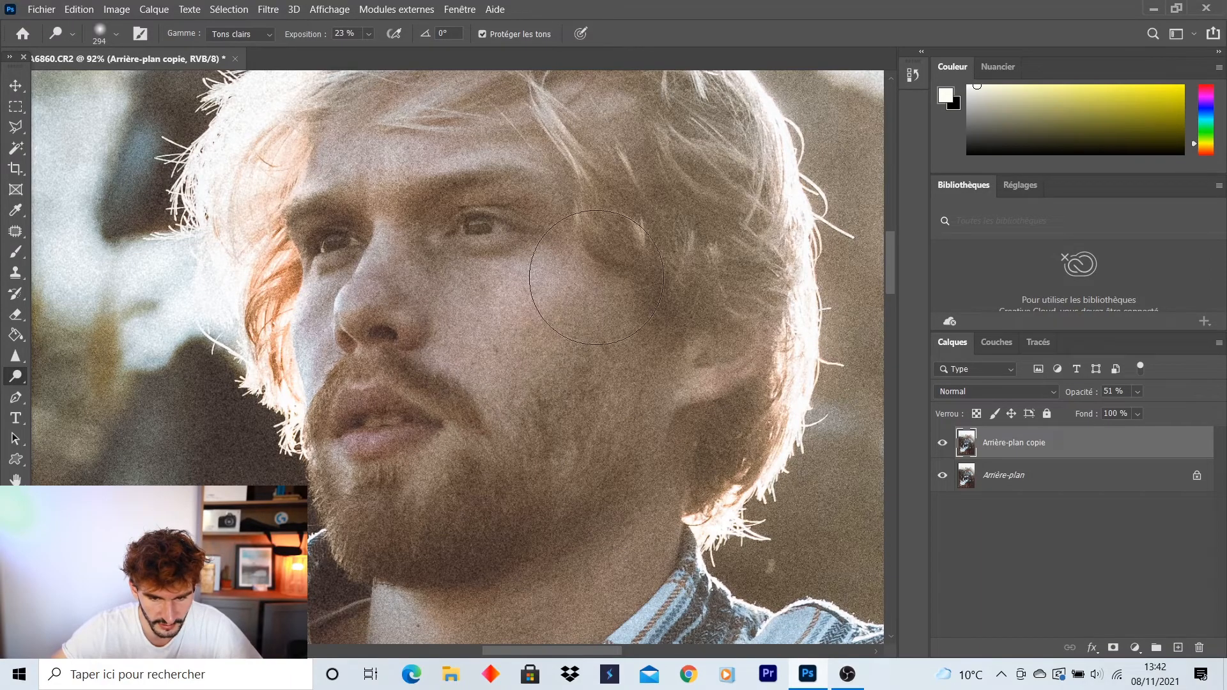
pyautogui.click(942, 444)
pyautogui.click(942, 444)
pyautogui.rightClick(1047, 446)
pyautogui.click(825, 458)
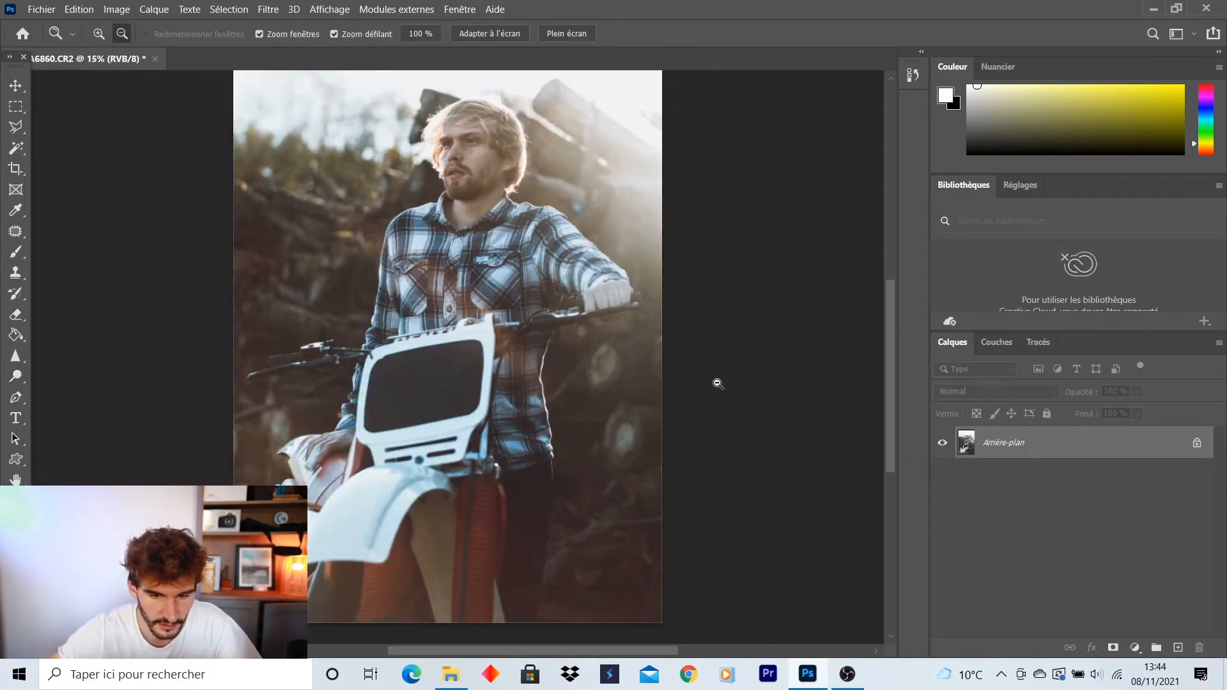
# Duplicate the background layer and apply a High Pass filter with a radius of 1 pixel to the copy.
pyautogui.moveTo(1073, 439); pyautogui.dragTo(1178, 646)
pyautogui.click(266, 9)
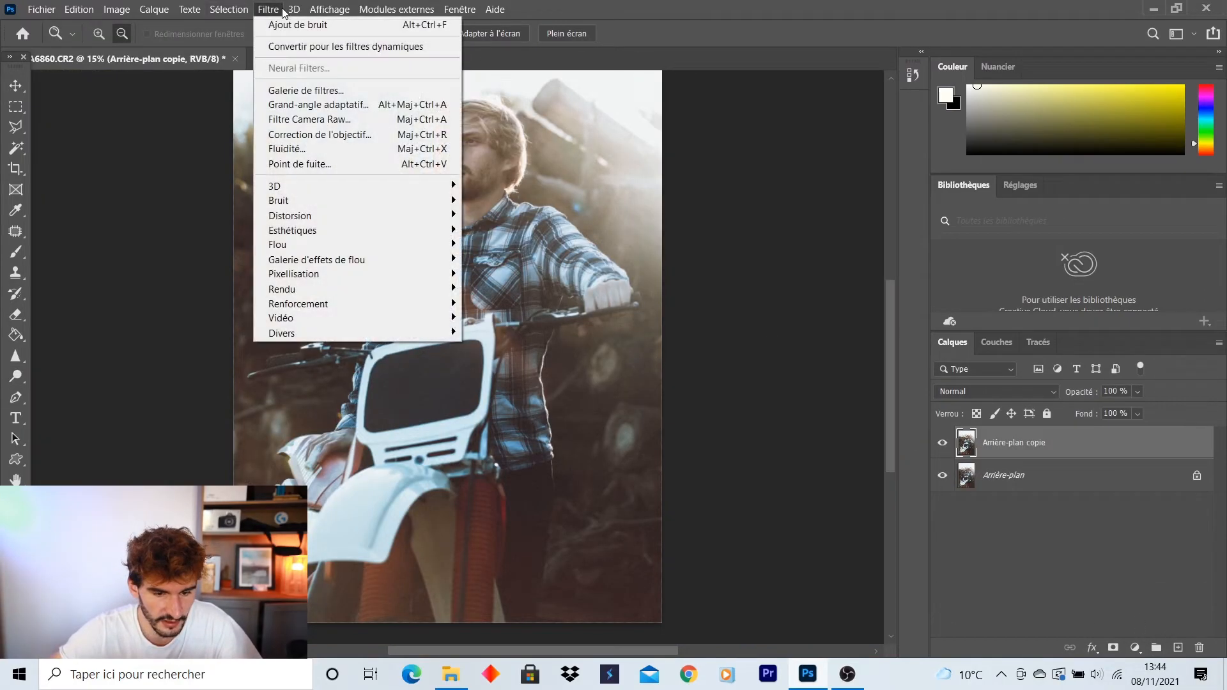
pyautogui.moveTo(318, 291)
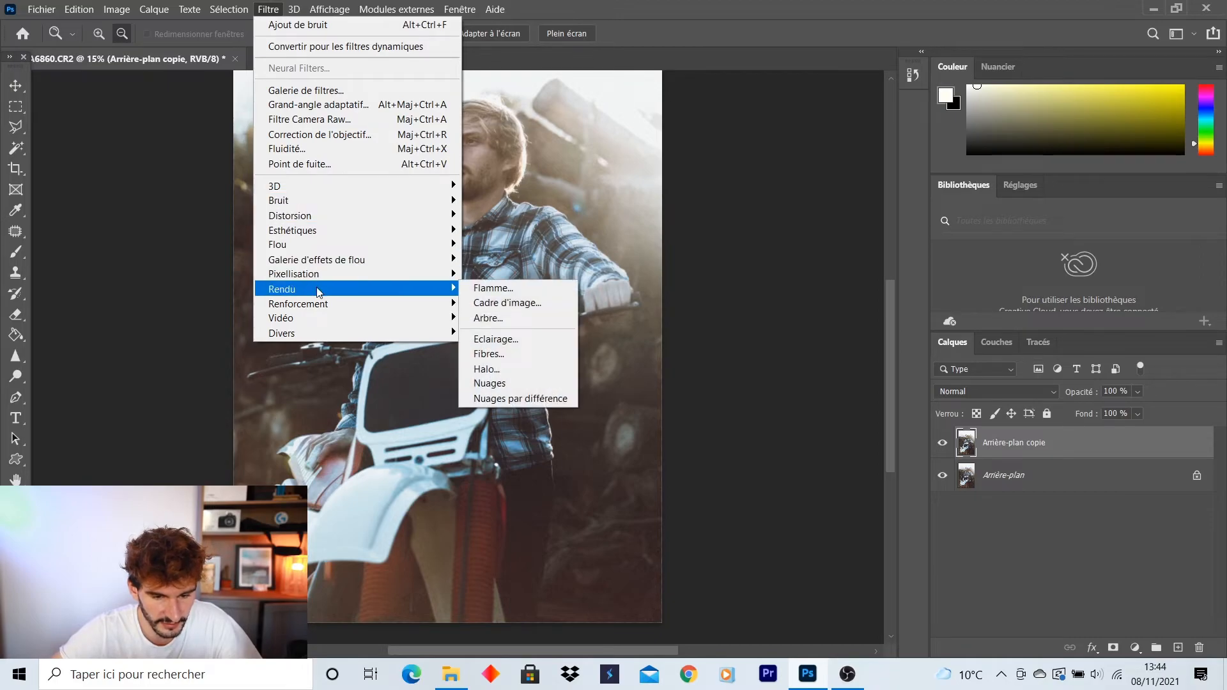
pyautogui.moveTo(329, 333)
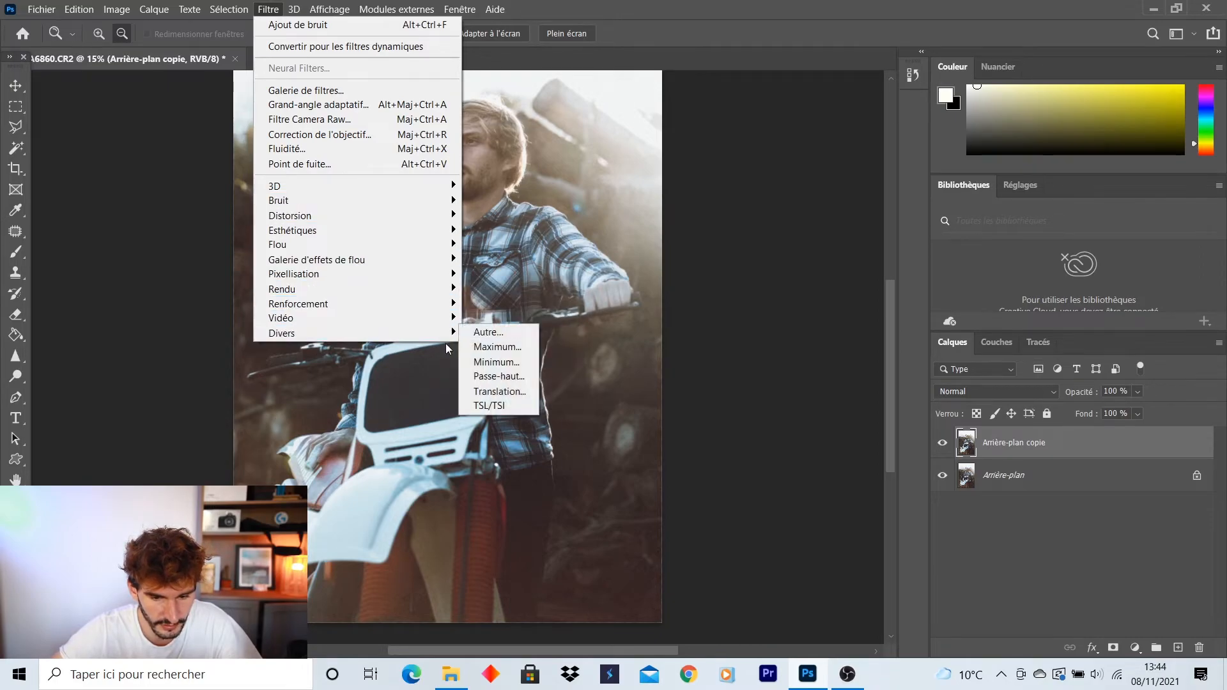
pyautogui.click(511, 381)
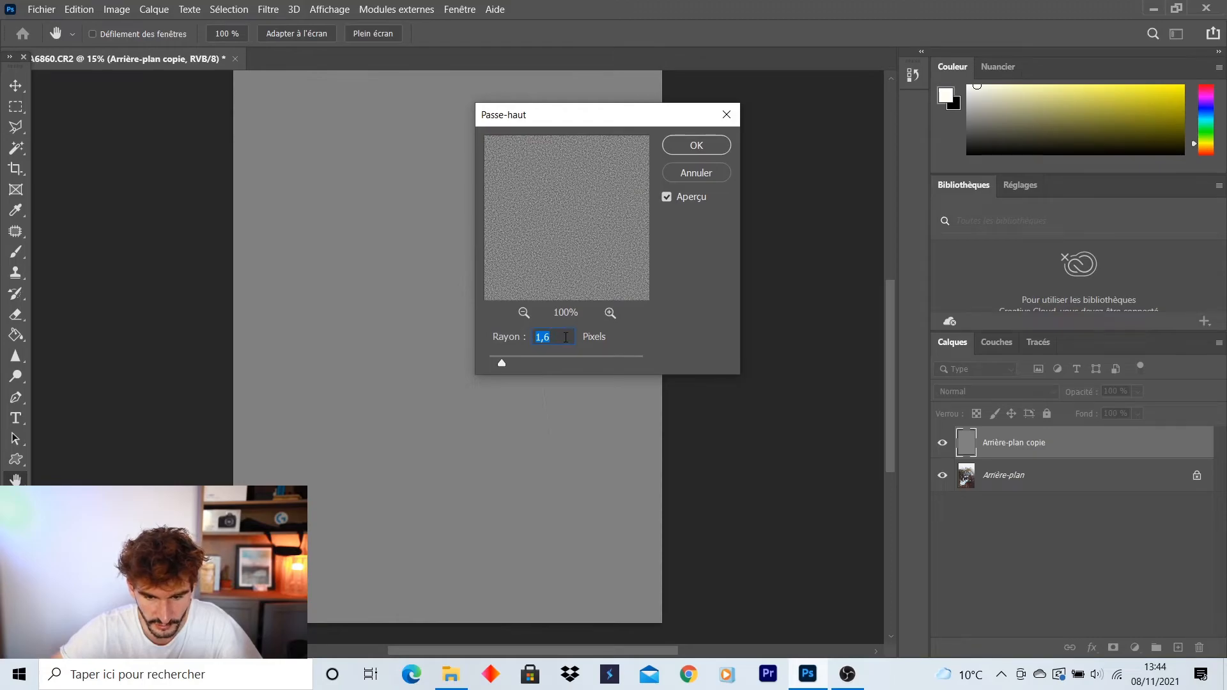
pyautogui.write('1')
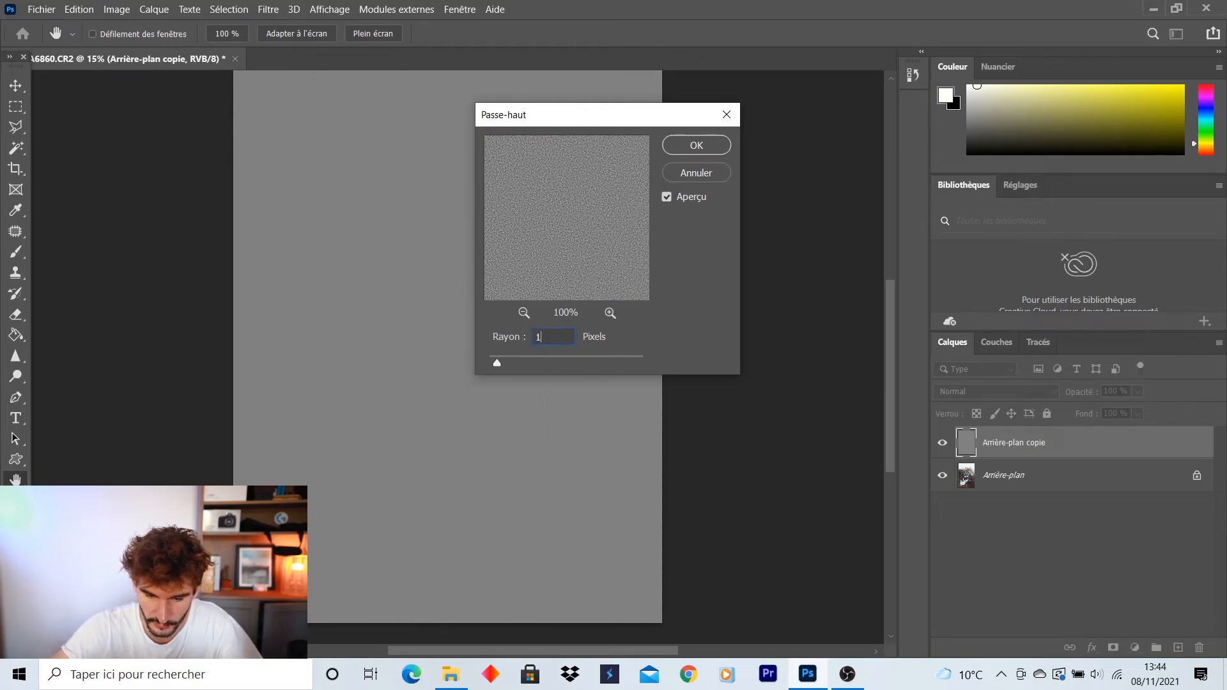
pyautogui.click(709, 155)
# Set the High Pass layer's blend mode to Incrustation (Overlay), checking the shirt fabric close up.
pyautogui.press('z')
pyautogui.moveTo(441, 252); pyautogui.dragTo(538, 258)
pyautogui.scroll(2, 499, 279)
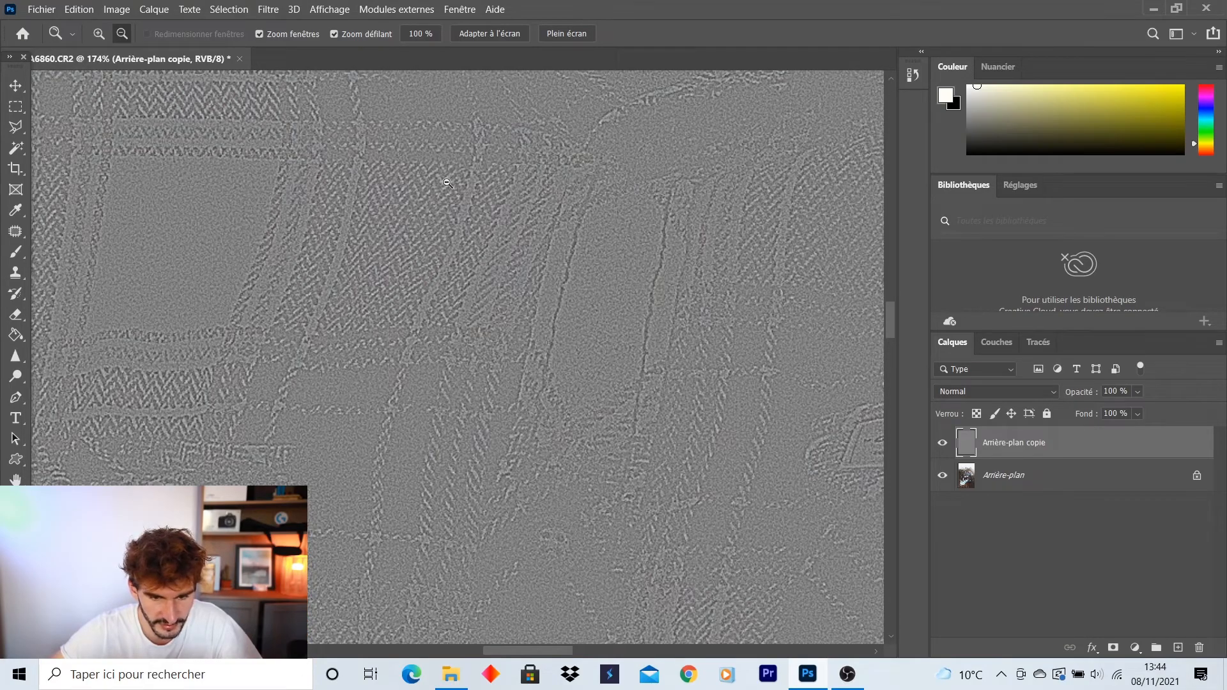
pyautogui.click(972, 387)
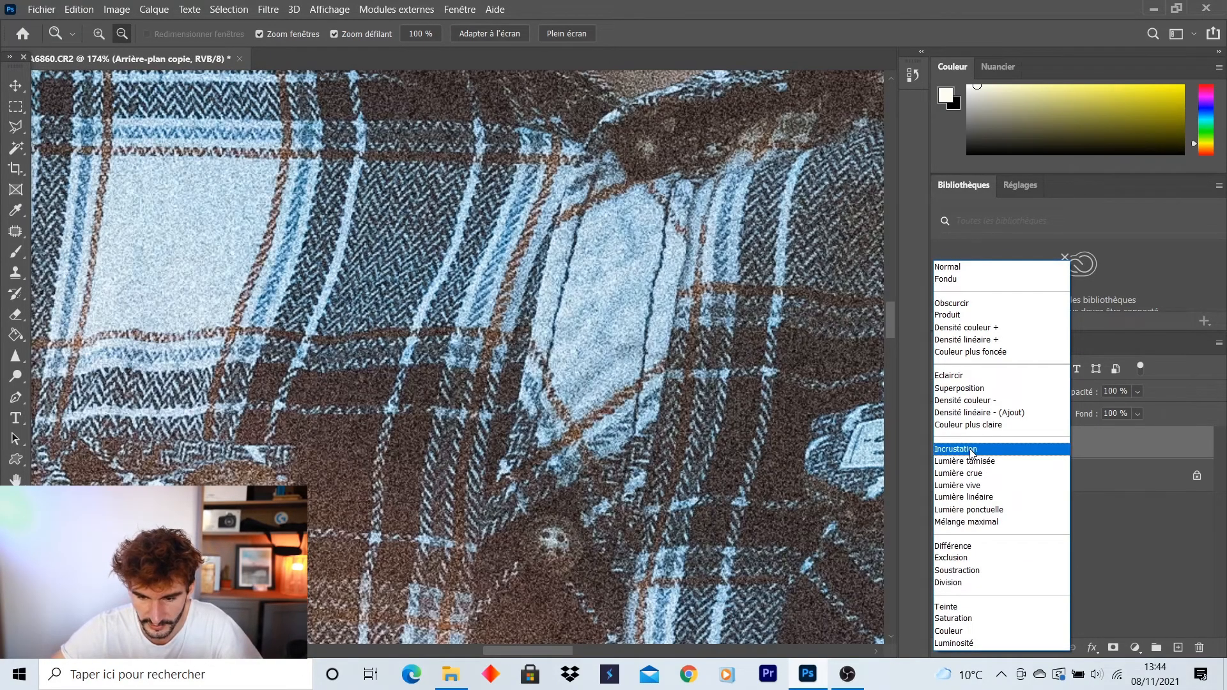
pyautogui.click(972, 450)
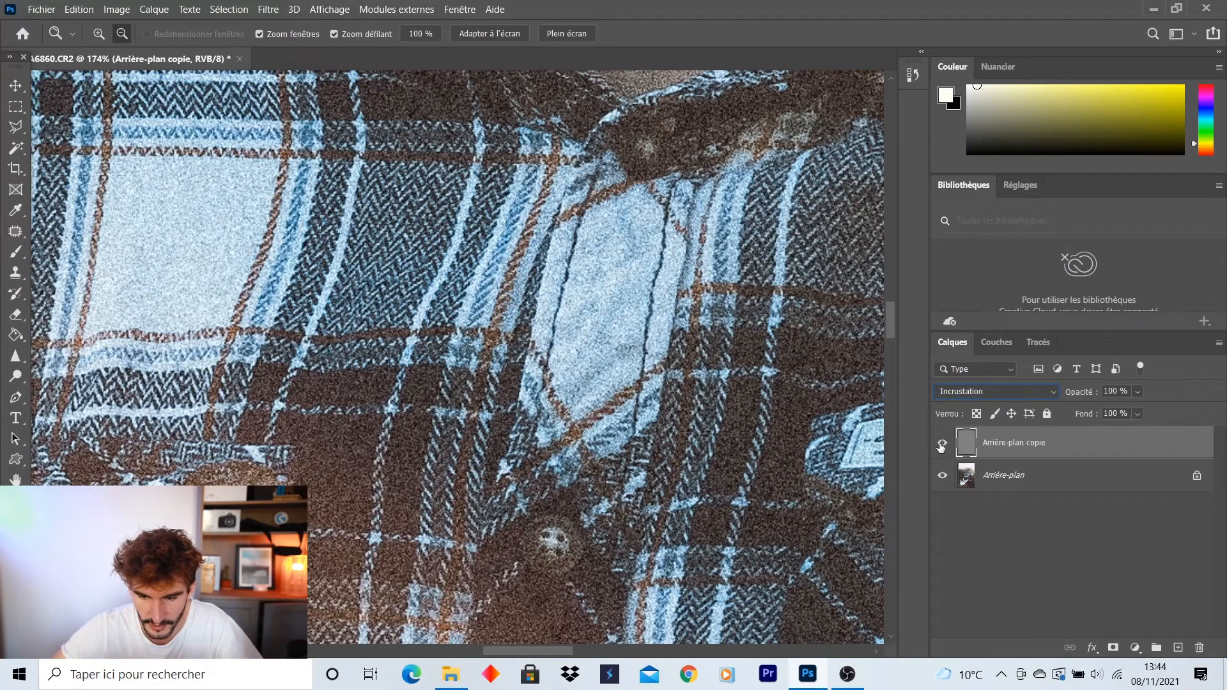
# Compare the photo with and without the High Pass layer, both as a whole and close up on the shirt and motorcycle.
pyautogui.click(941, 446)
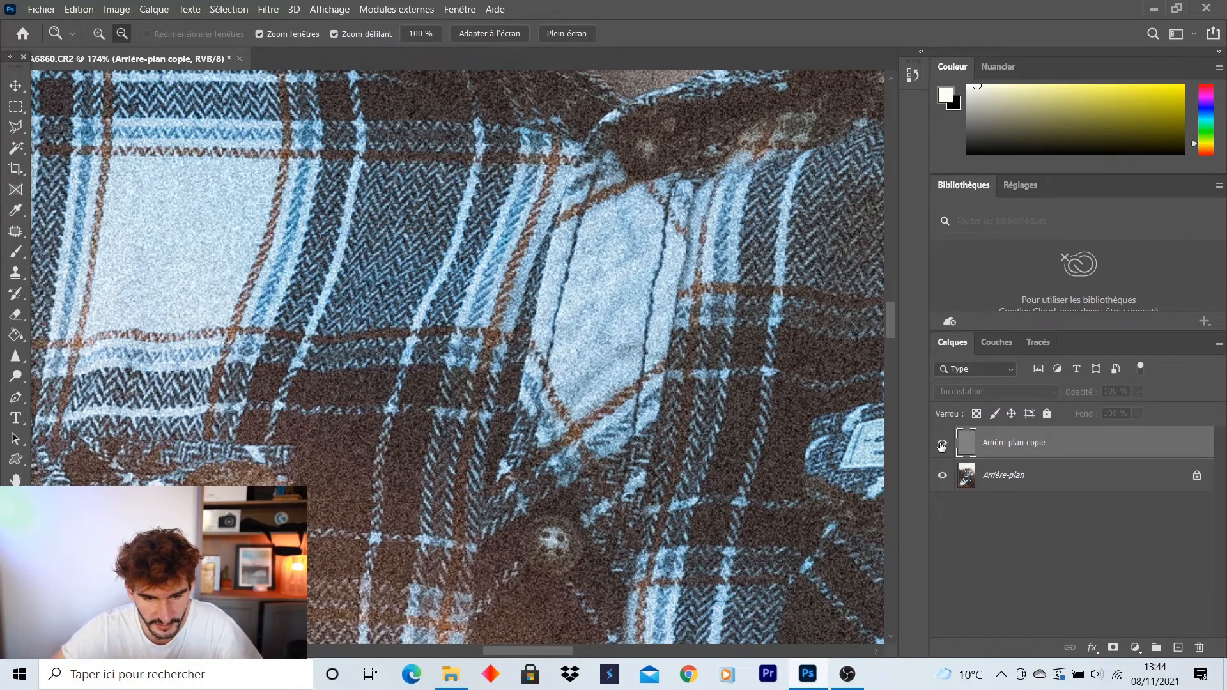
pyautogui.click(941, 446)
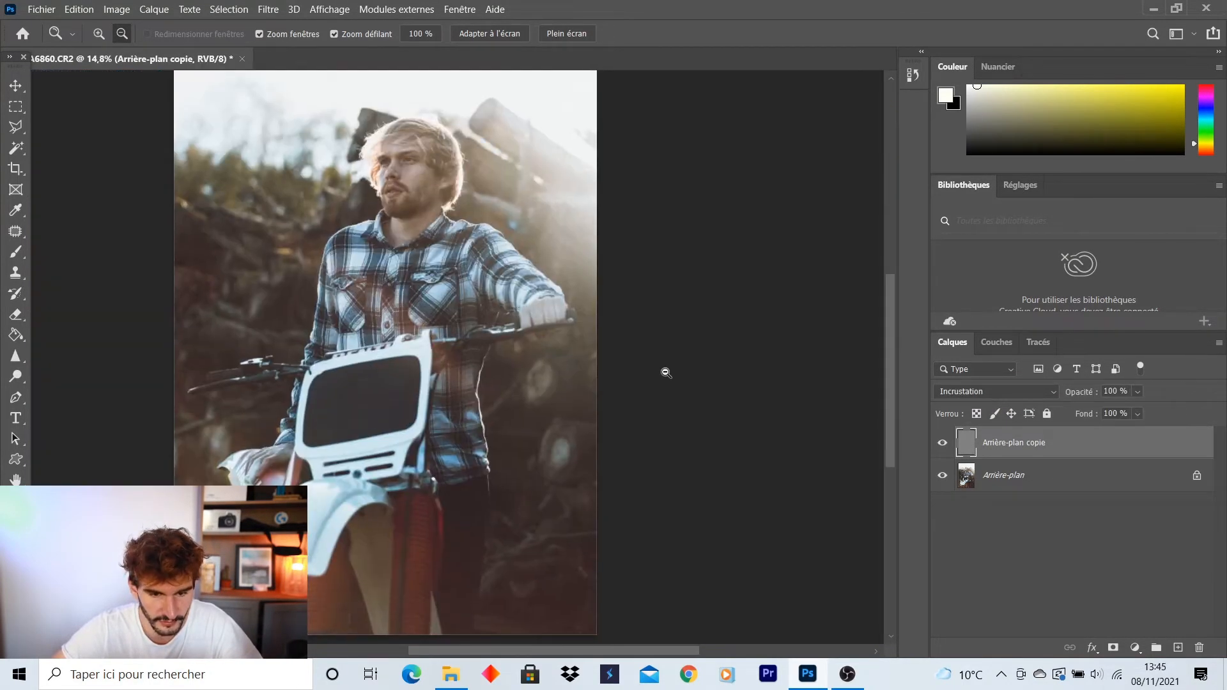
pyautogui.click(941, 444)
pyautogui.click(941, 446)
pyautogui.click(941, 446)
pyautogui.click(941, 446)
pyautogui.click(941, 446)
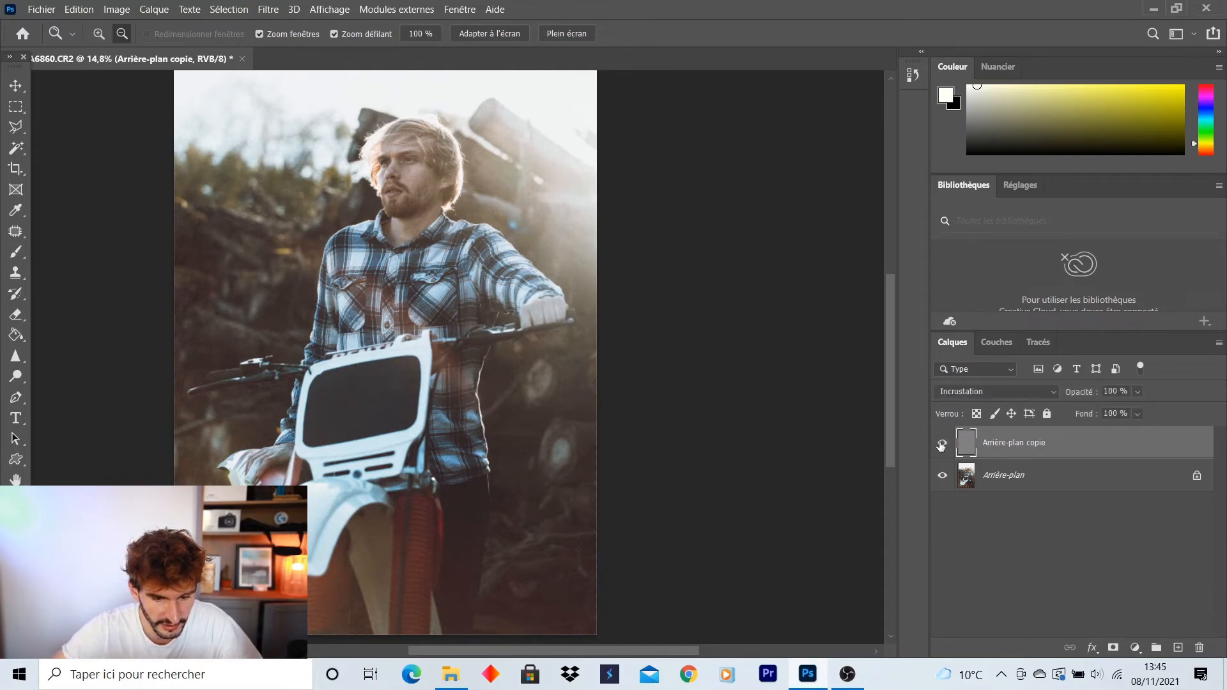
pyautogui.click(942, 446)
pyautogui.click(941, 446)
pyautogui.moveTo(292, 347); pyautogui.dragTo(392, 356)
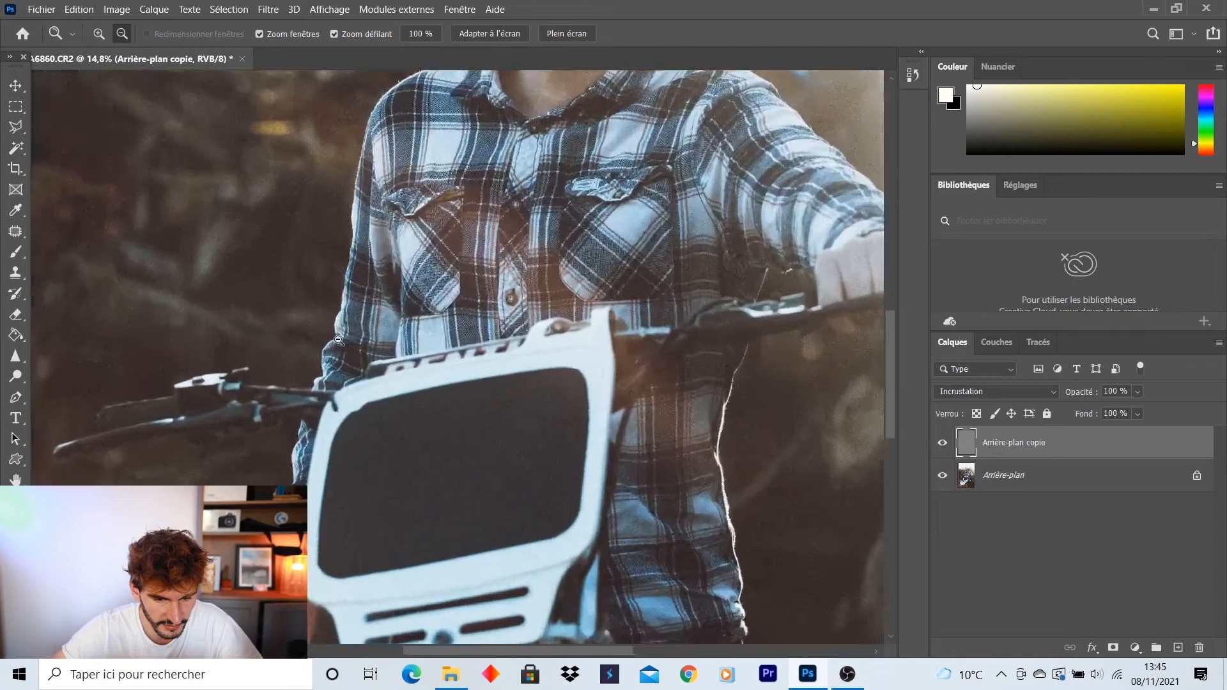
pyautogui.click(942, 444)
pyautogui.click(940, 445)
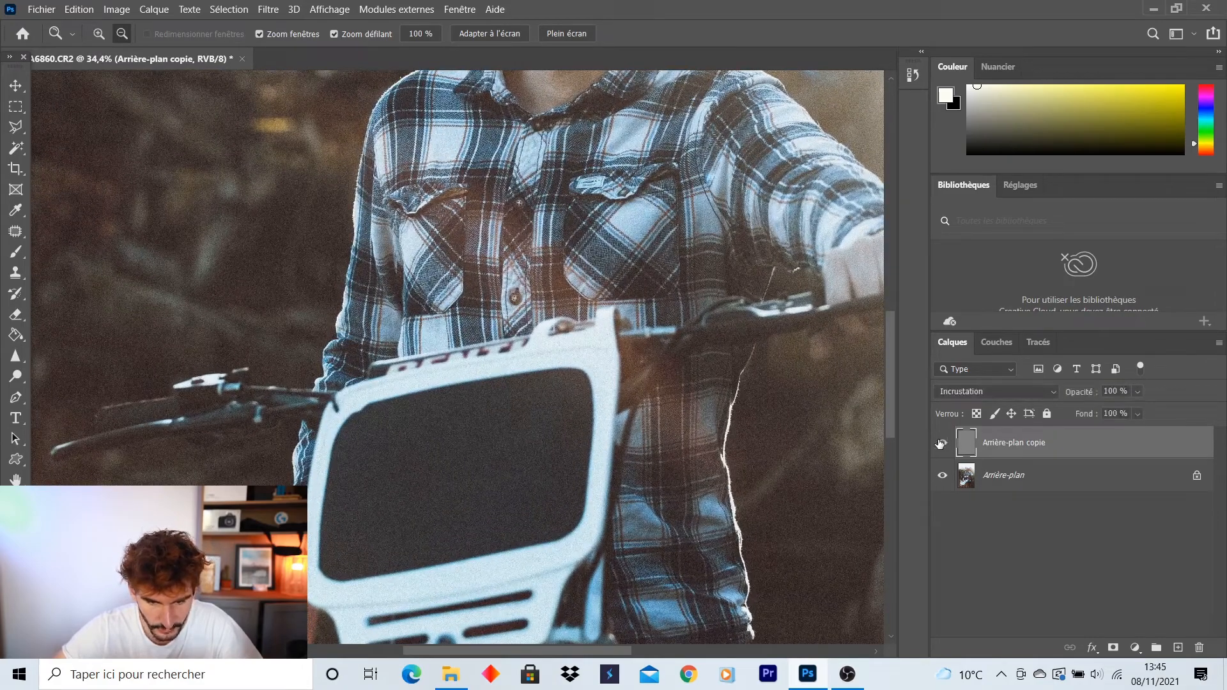
pyautogui.click(940, 443)
pyautogui.click(940, 443)
pyautogui.click(940, 444)
pyautogui.click(940, 443)
# Flatten the High Pass layer into the background and start saving the finished photo with Save As.
pyautogui.moveTo(796, 418); pyautogui.dragTo(754, 433)
pyautogui.rightClick(1067, 446)
pyautogui.click(932, 458)
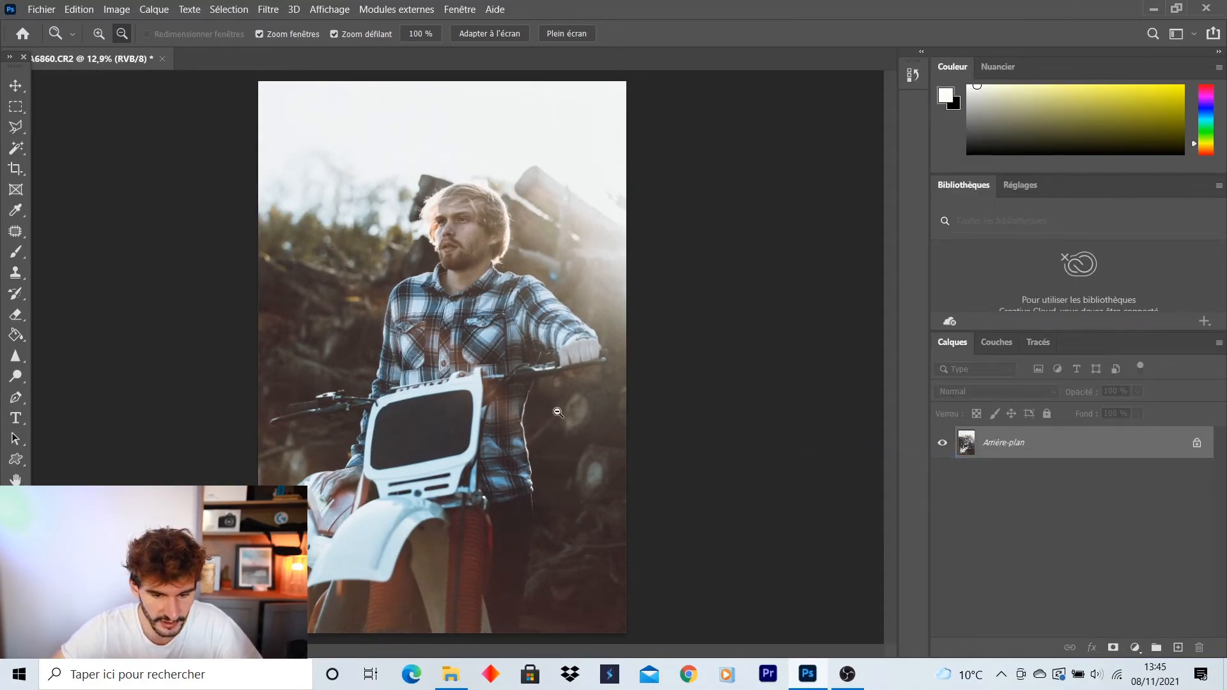
pyautogui.click(41, 9)
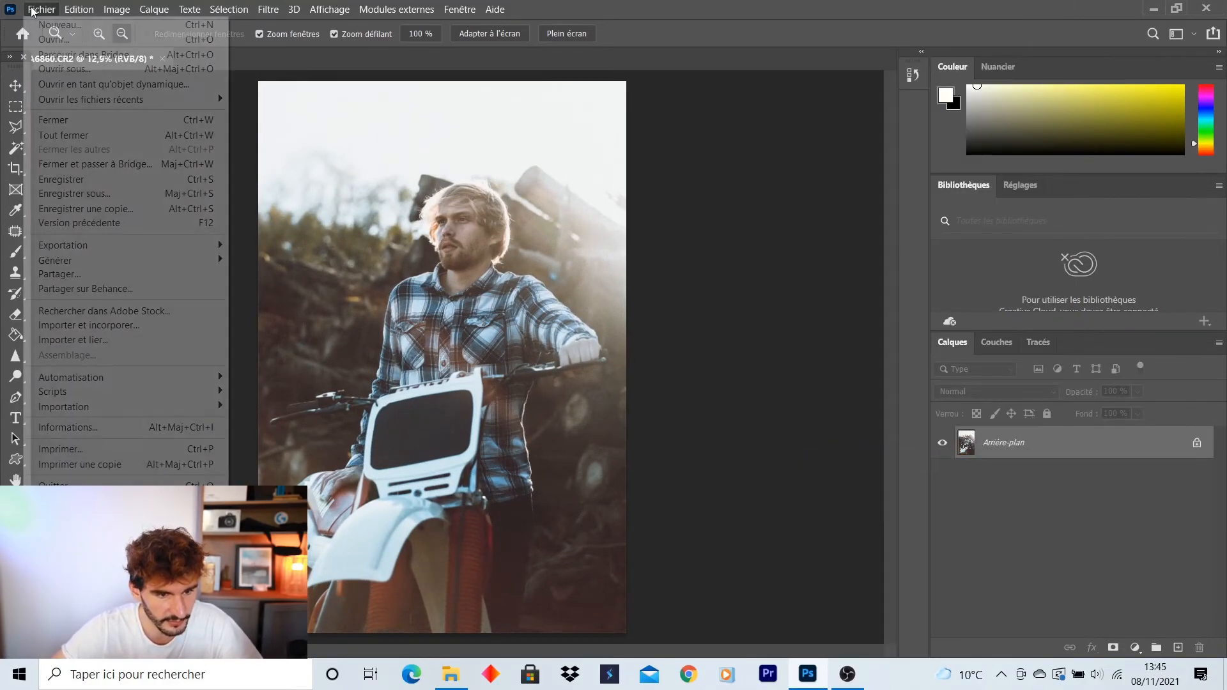
pyautogui.click(70, 194)
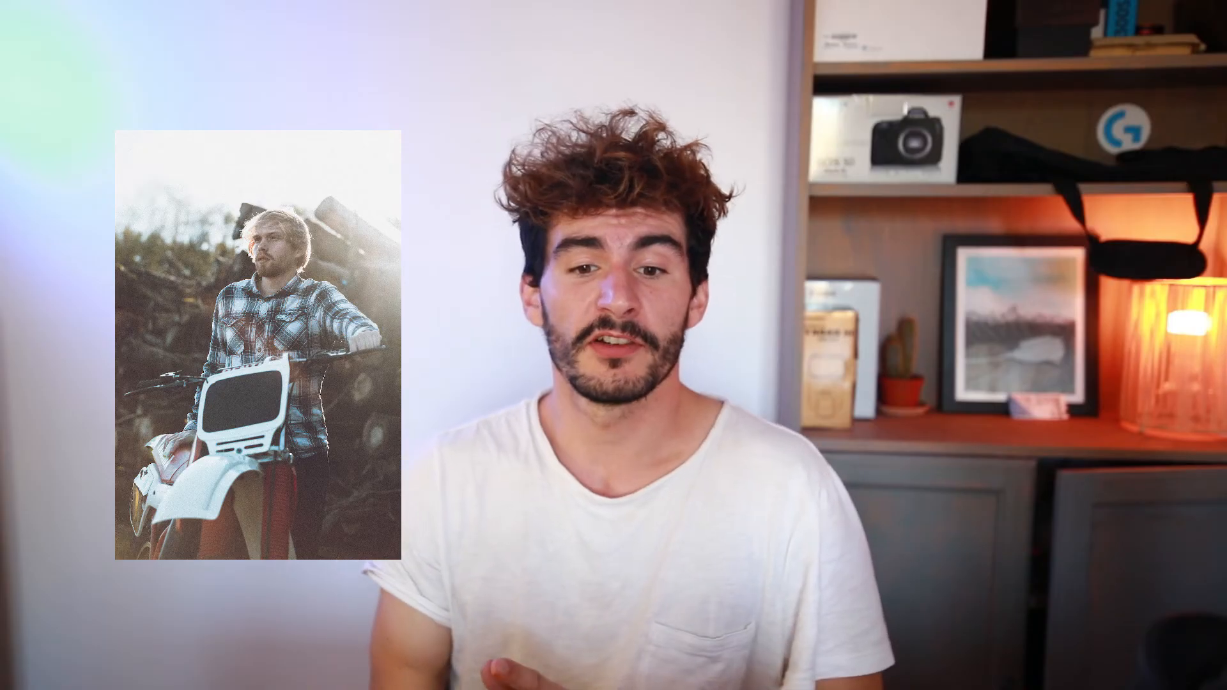